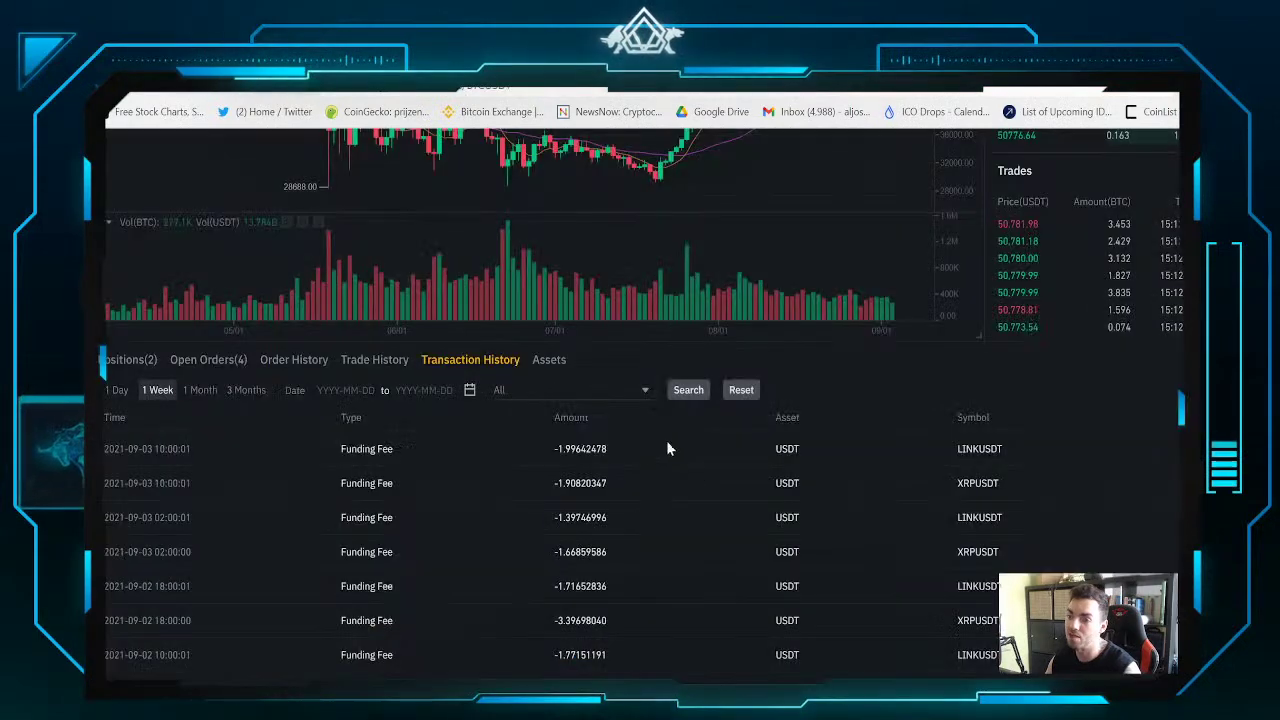
Leave the futures transaction history for the Binance homepage and switch to the Uniswap Protocol site
{"action": "scroll", "coordinate": [669, 443], "scroll_direction": "up", "scroll_amount": 5}
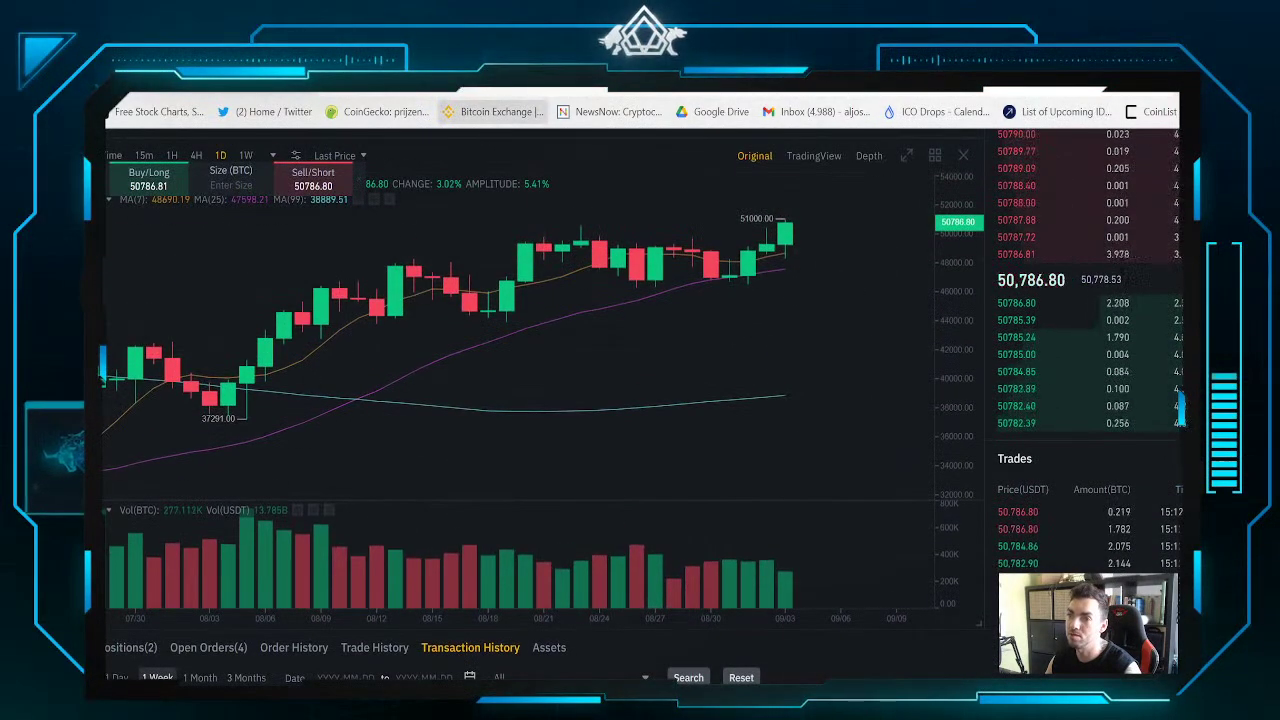
{"action": "left_click", "coordinate": [495, 111]}
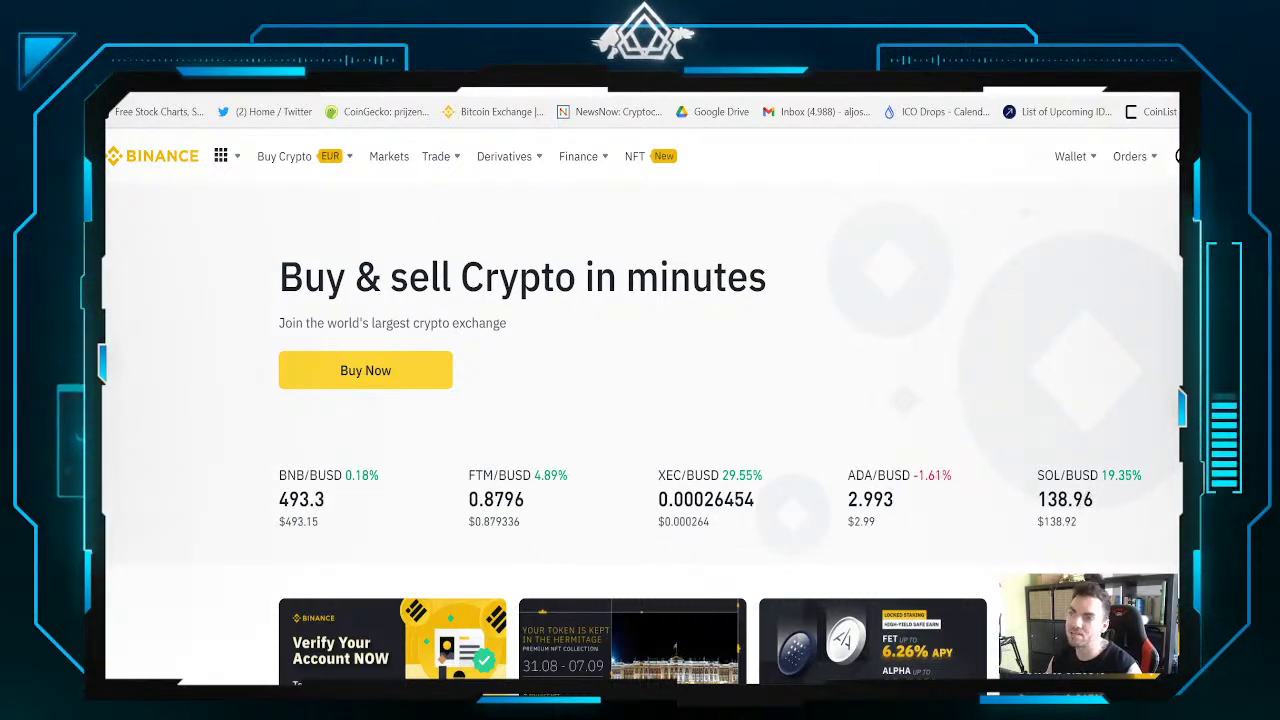
{"action": "key", "text": "ctrl+Tab"}
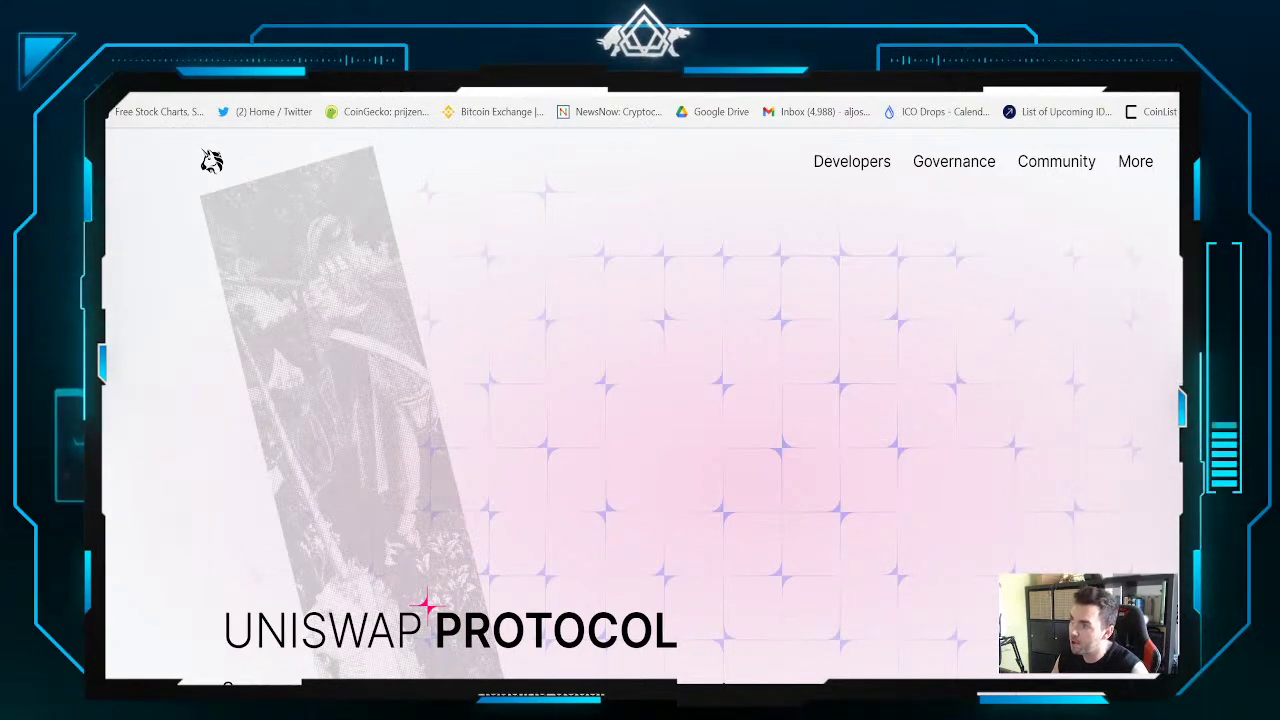
Open the "In depth fundamental analysis by cryptologic" presentation from the AWC folder of Google Drive in a new browser tab
{"action": "key", "text": "ctrl+t"}
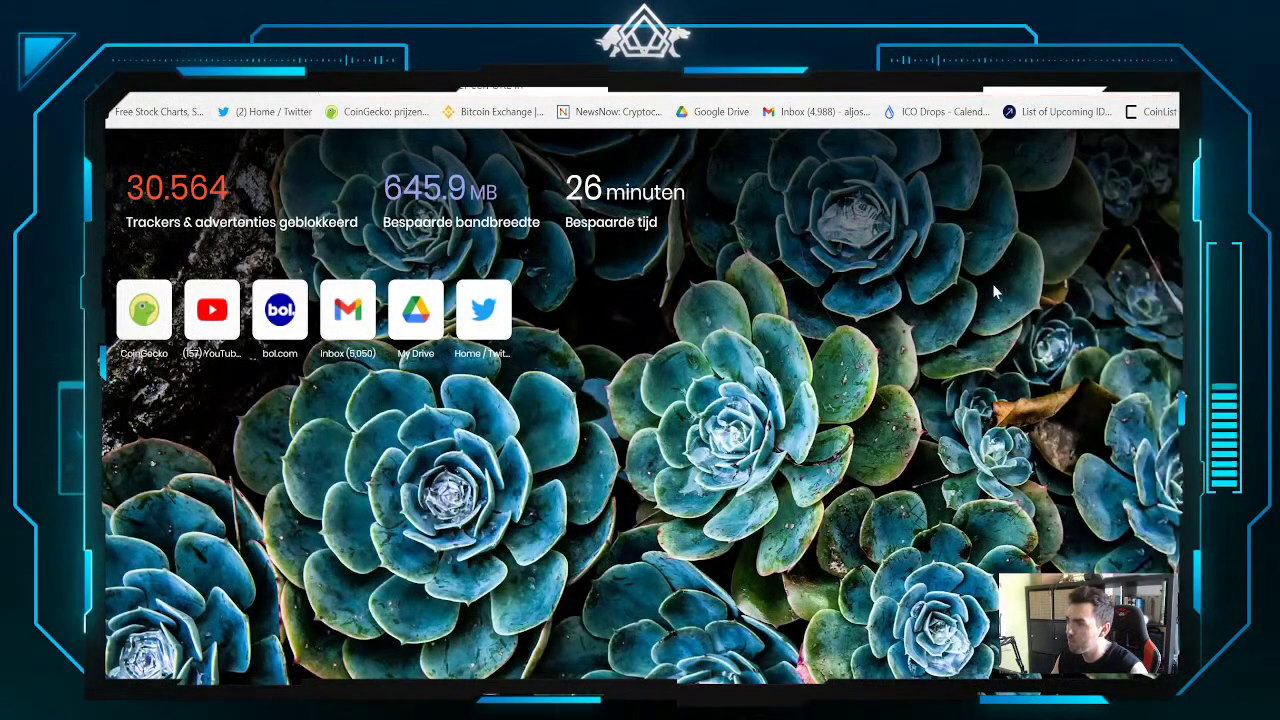
{"action": "left_click", "coordinate": [718, 112]}
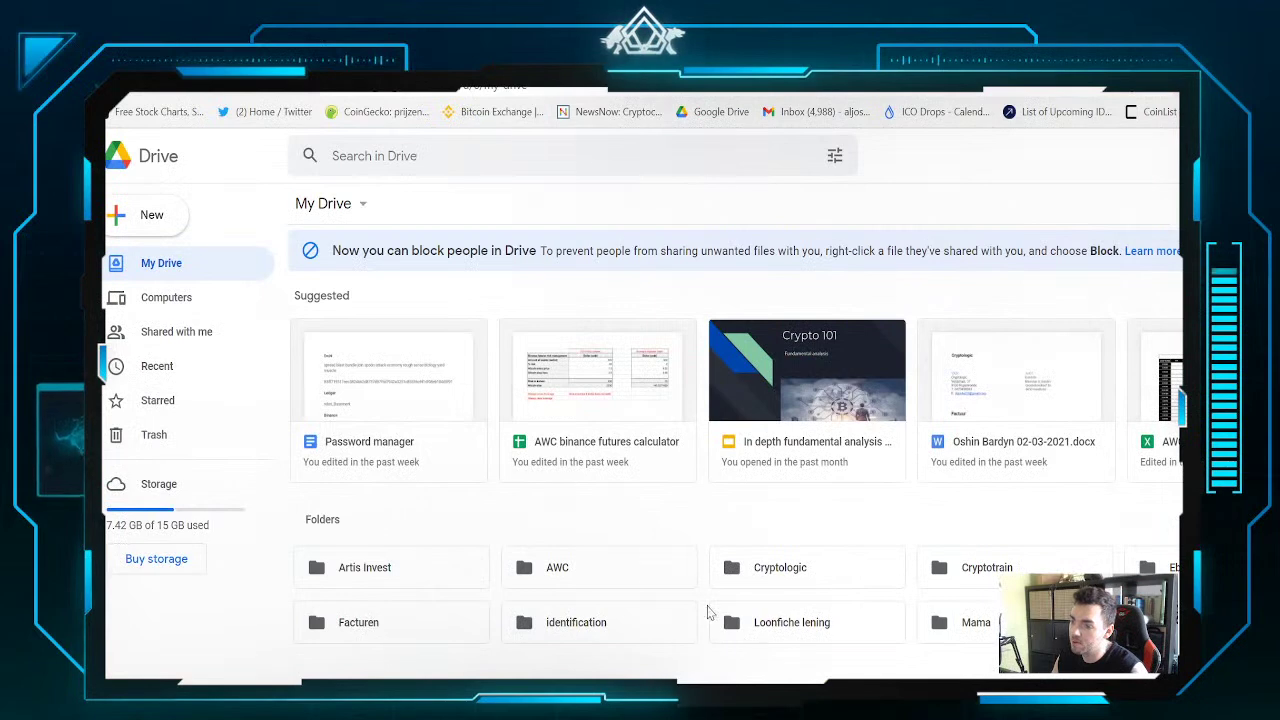
{"action": "double_click", "coordinate": [552, 576]}
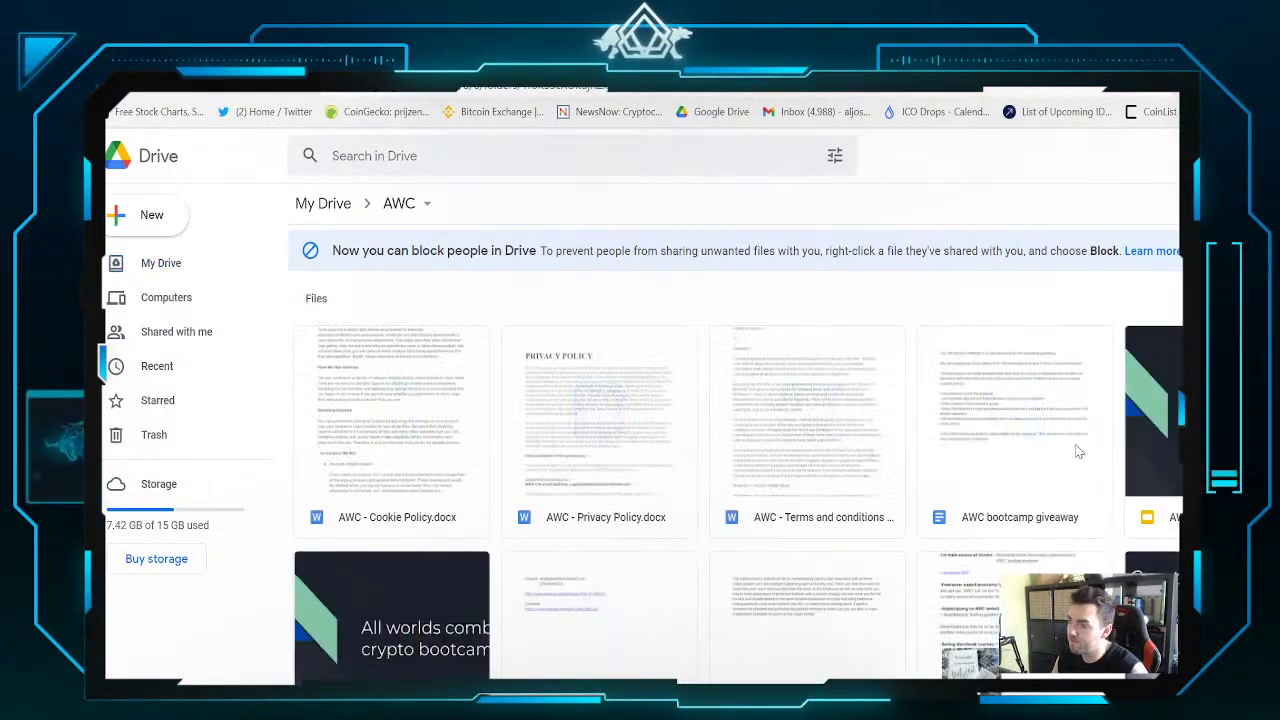
{"action": "double_click", "coordinate": [352, 290]}
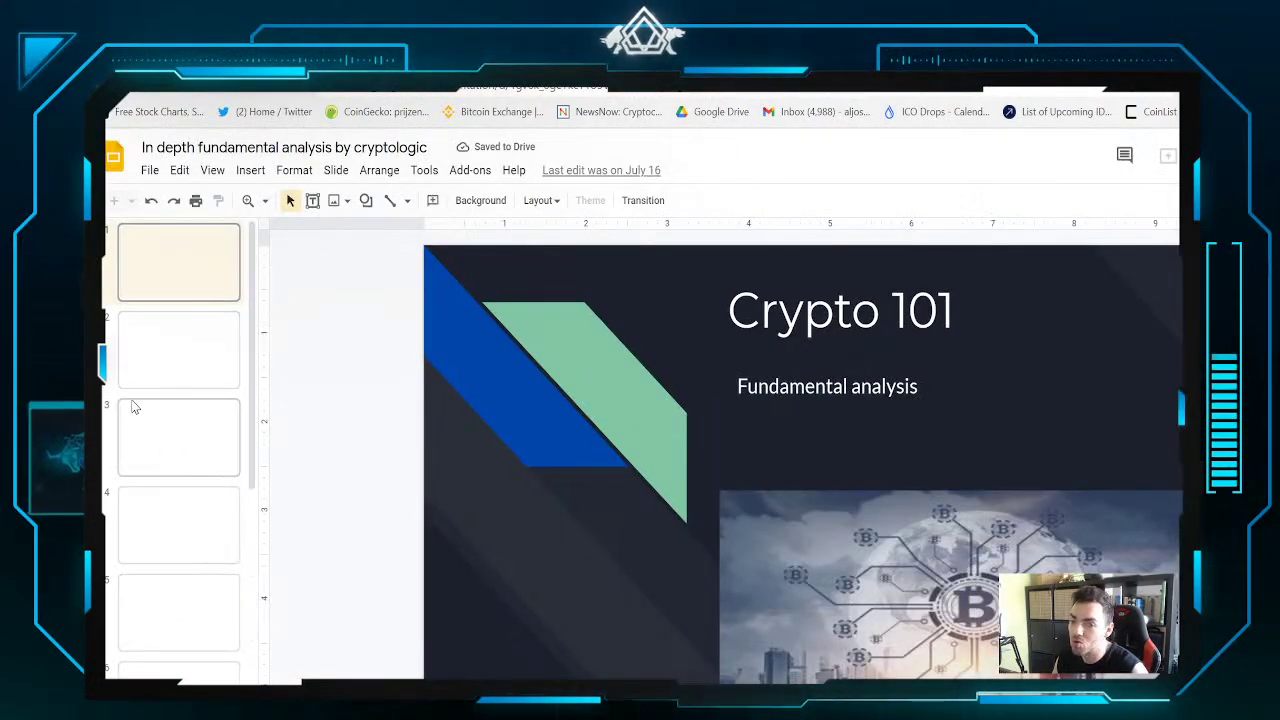
Show the "Basic van fundamentele analyse" slide and highlight its criteria list from Goal to Marketcap
{"action": "left_click", "coordinate": [212, 377]}
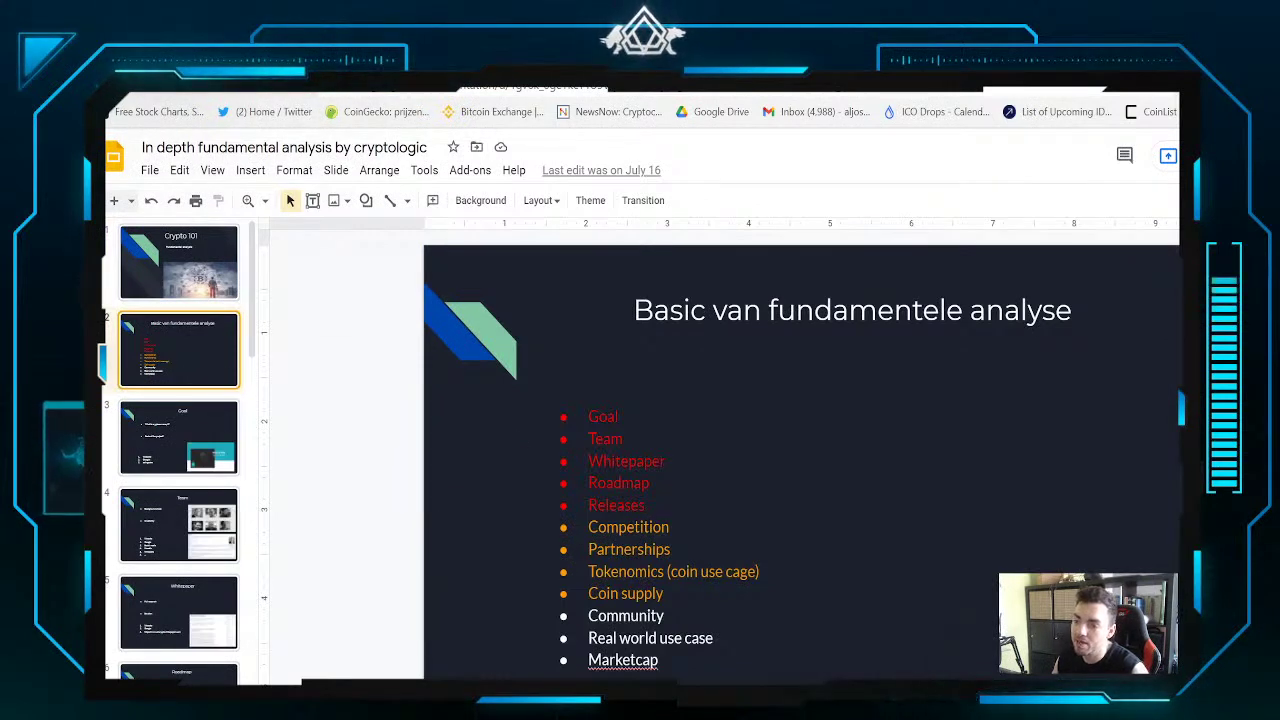
{"action": "left_click_drag", "start_coordinate": [588, 410], "coordinate": [660, 662]}
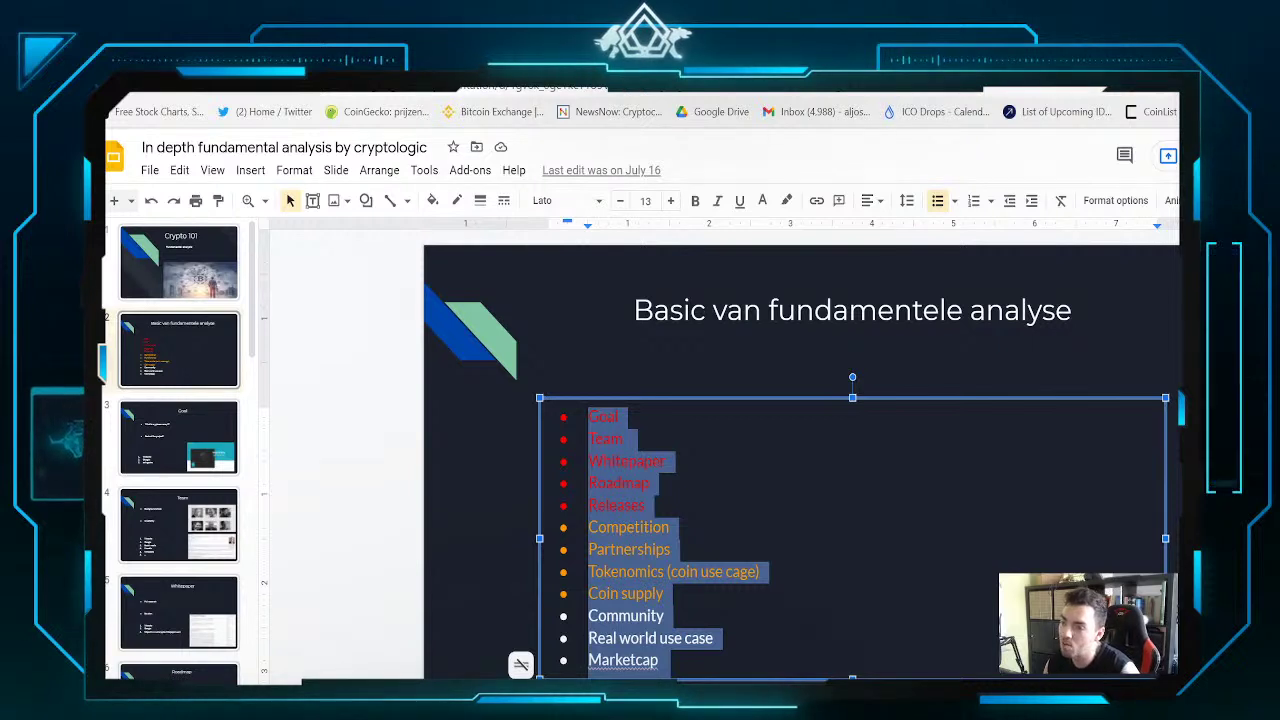
{"action": "left_click", "coordinate": [670, 528]}
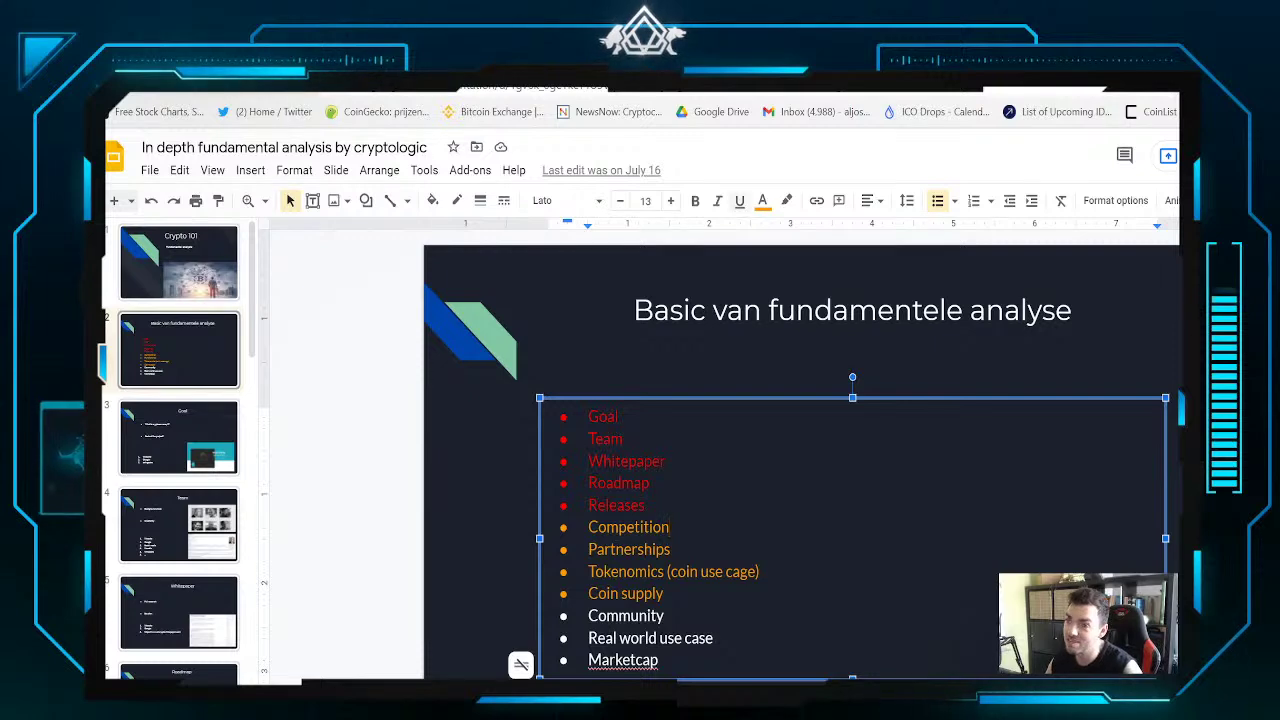
View the open Uniswap Protocol and Sushi homepages
{"action": "key", "text": "ctrl+Tab"}
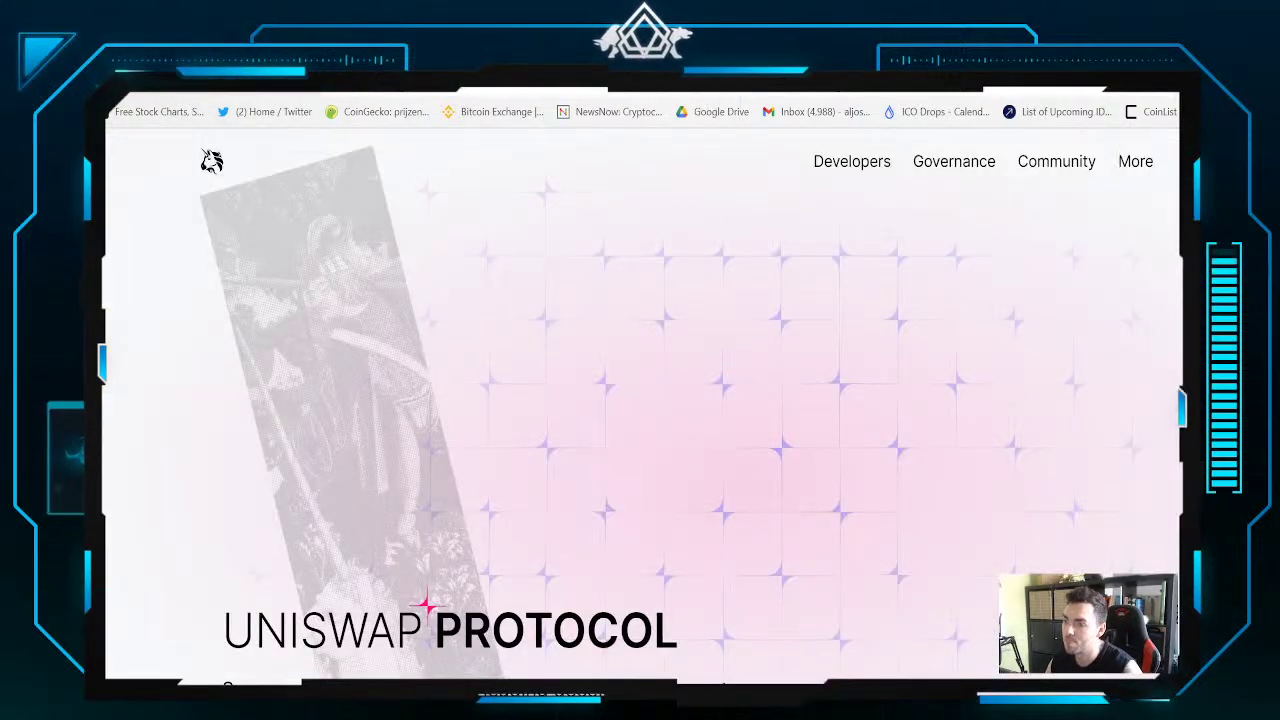
{"action": "key", "text": "ctrl+Tab"}
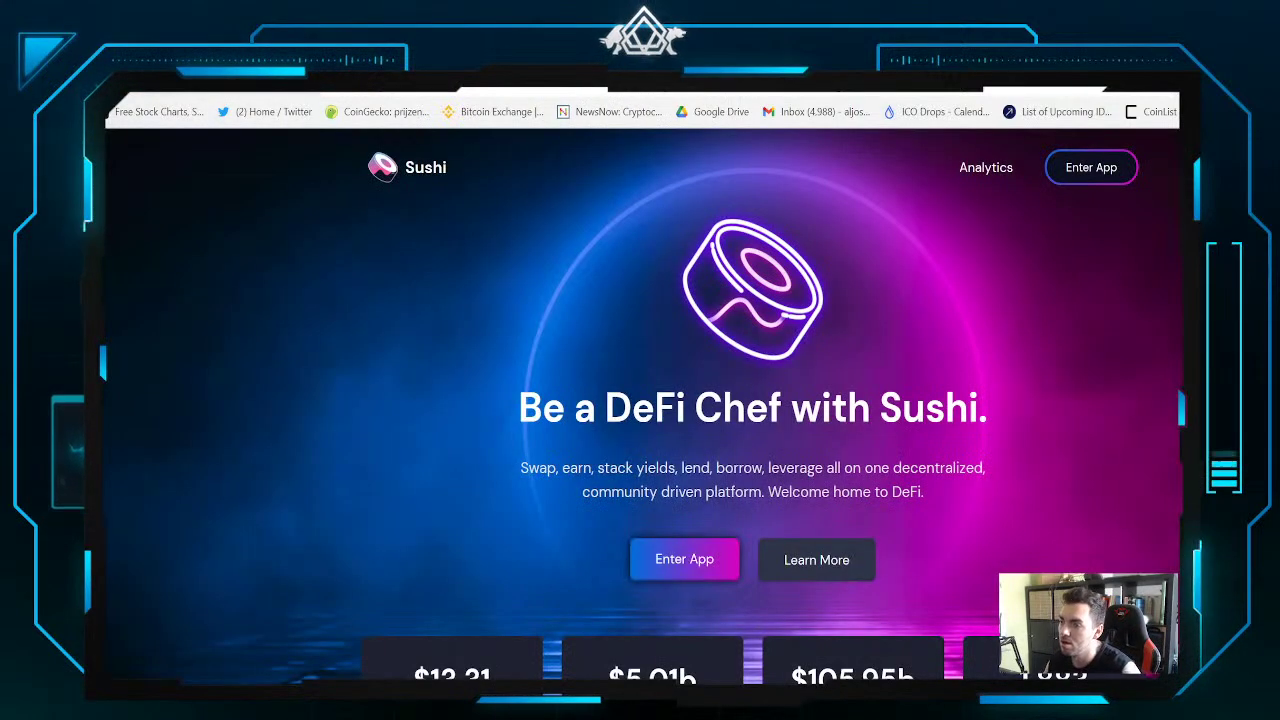
Search CoinGecko for "quant" from a new tab and review the market figures on the Quant (QNT) page
{"action": "key", "text": "ctrl+shift+Tab"}
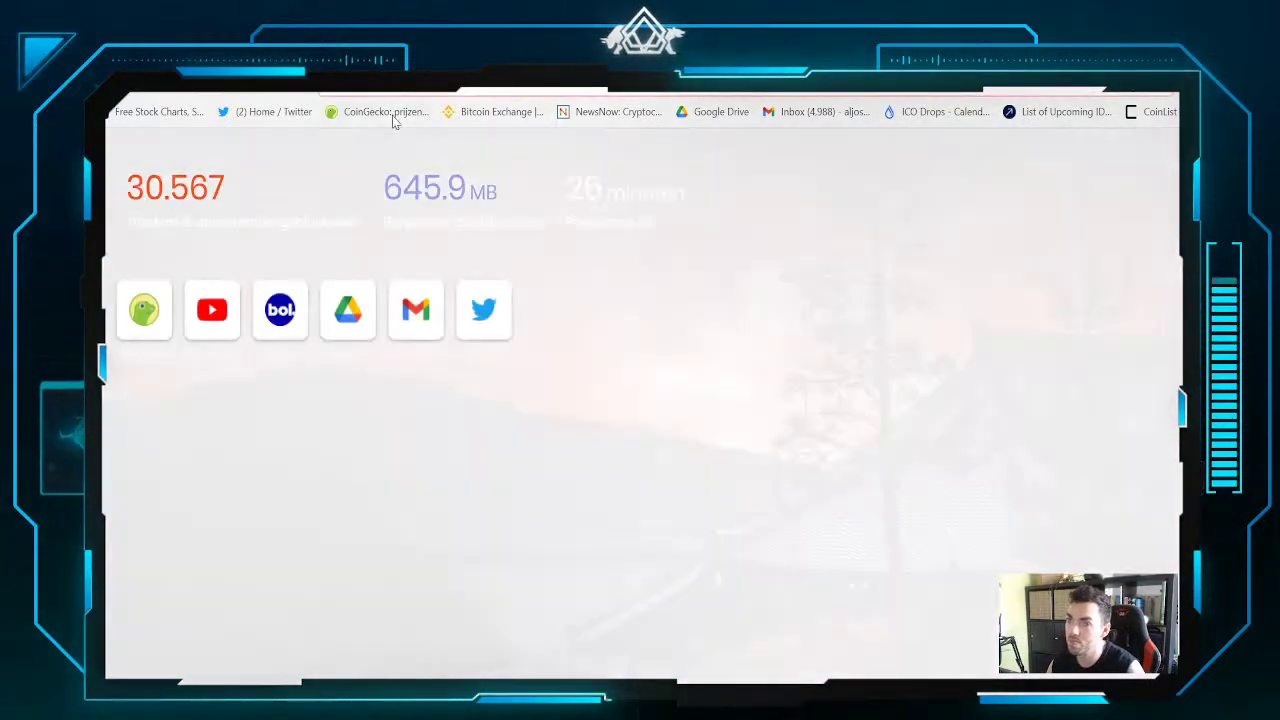
{"action": "left_click", "coordinate": [394, 115]}
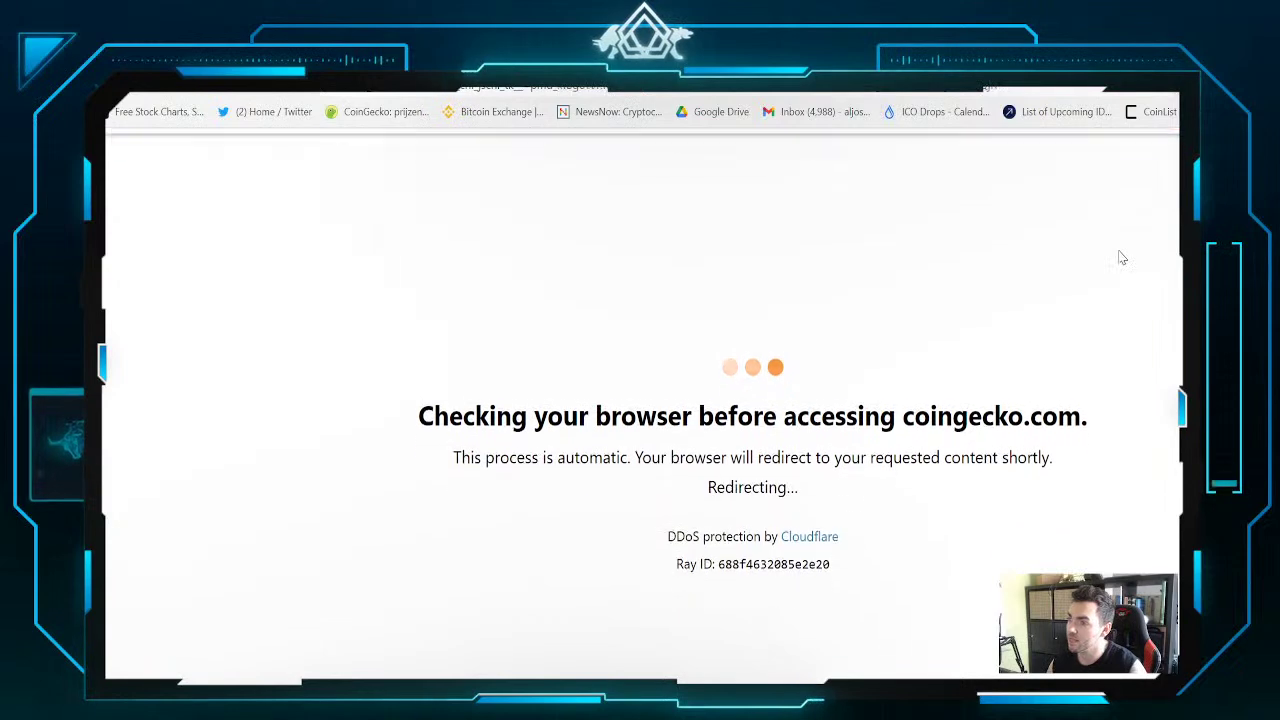
{"action": "left_click", "coordinate": [1120, 214]}
{"action": "type", "text": "quant"}
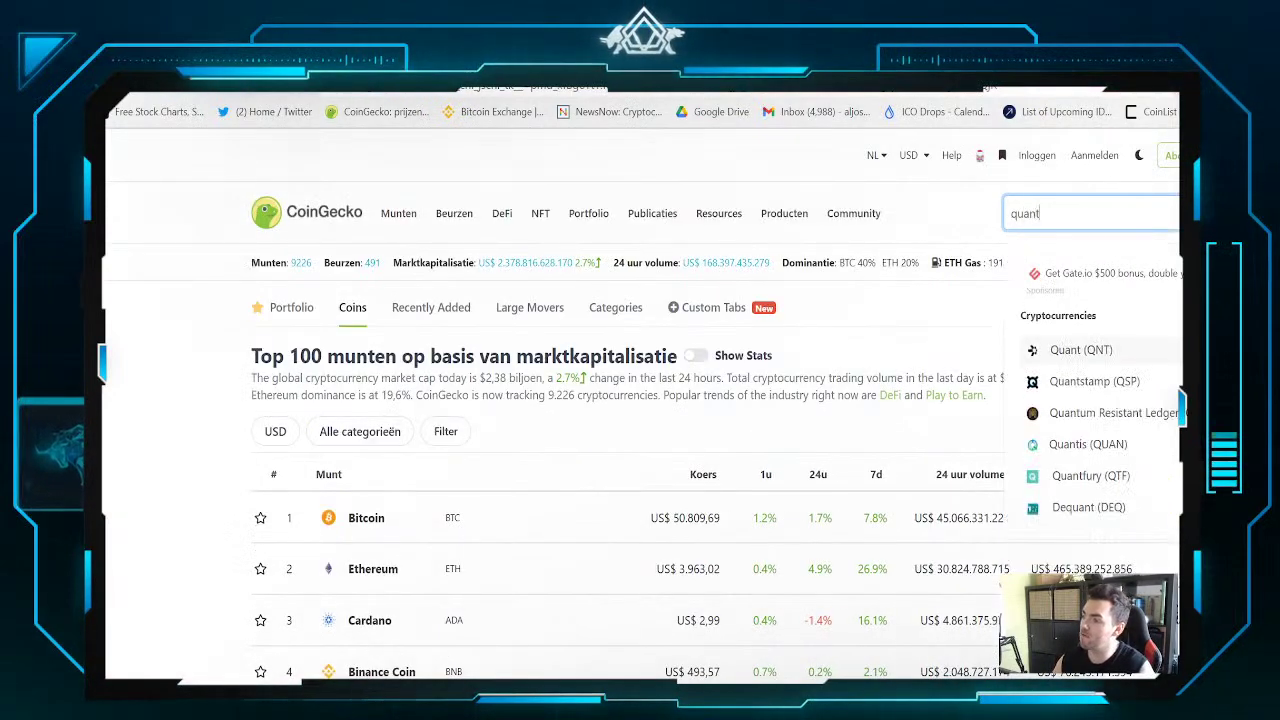
{"action": "left_click", "coordinate": [1138, 352]}
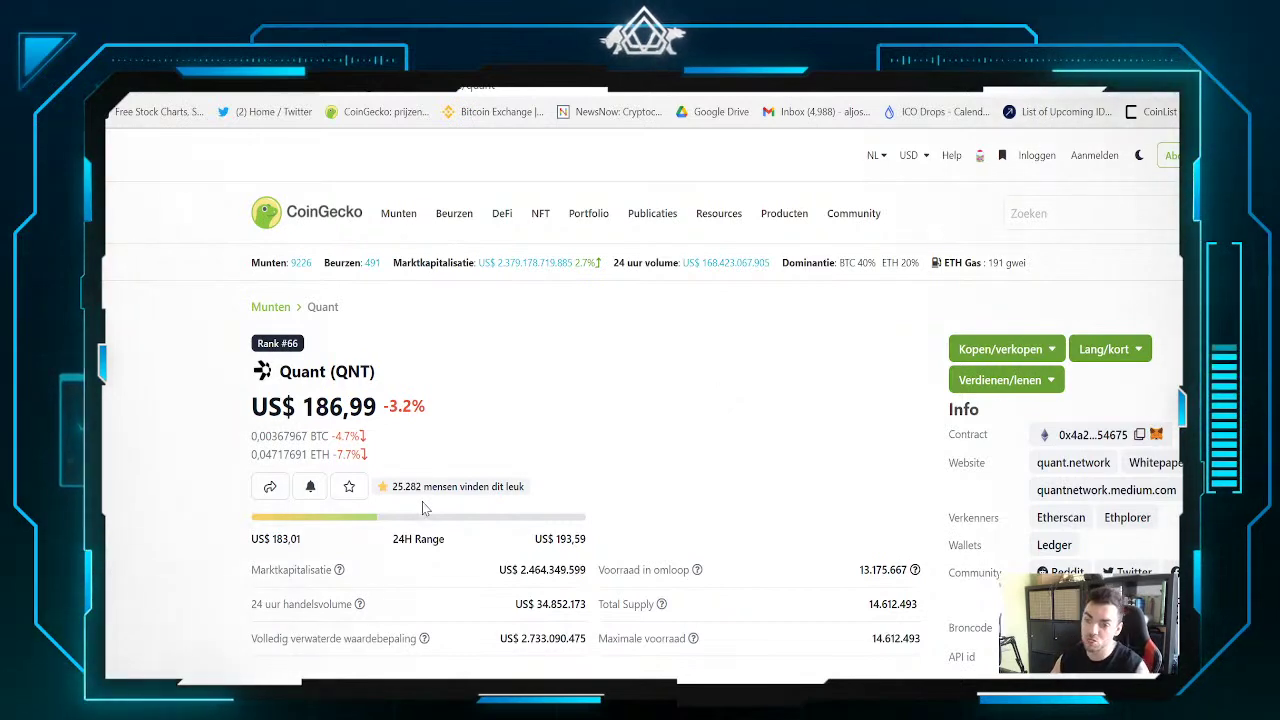
{"action": "scroll", "coordinate": [423, 508], "scroll_direction": "down", "scroll_amount": 2}
{"action": "scroll", "coordinate": [423, 508], "scroll_direction": "up", "scroll_amount": 2}
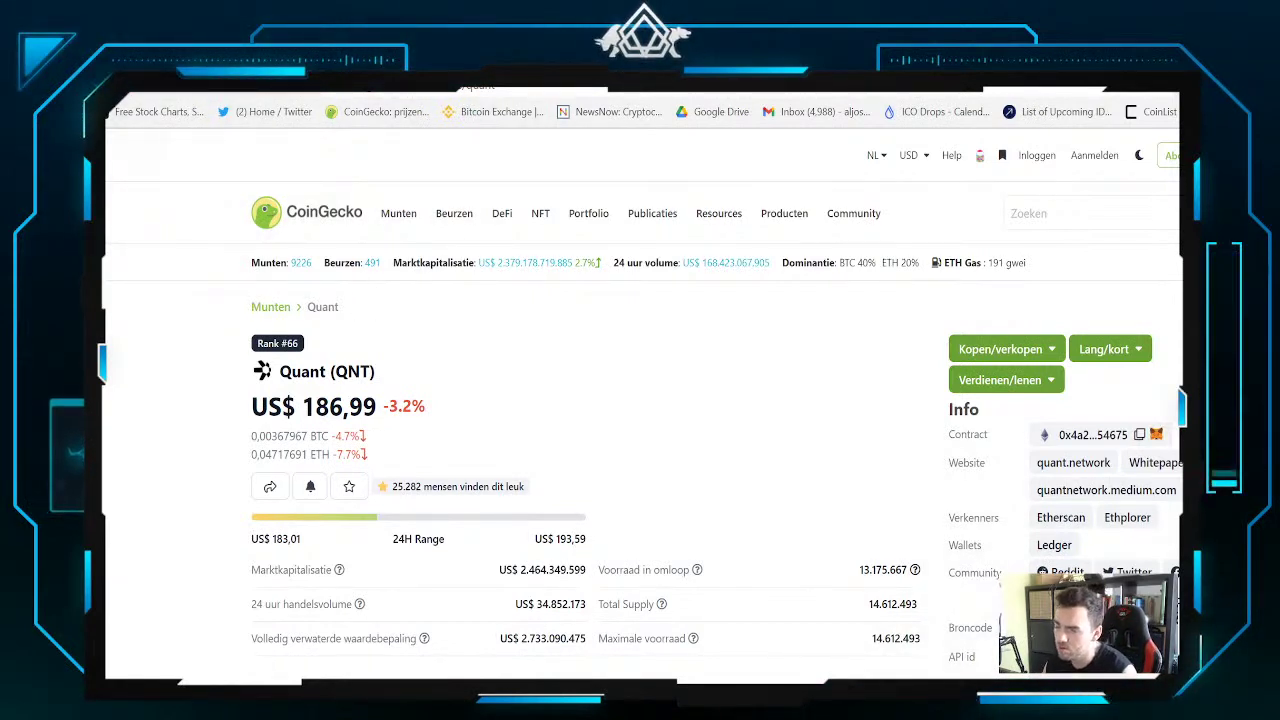
Return to the Binance homepage and open the Fiat and Spot wallet
{"action": "left_click", "coordinate": [689, 58]}
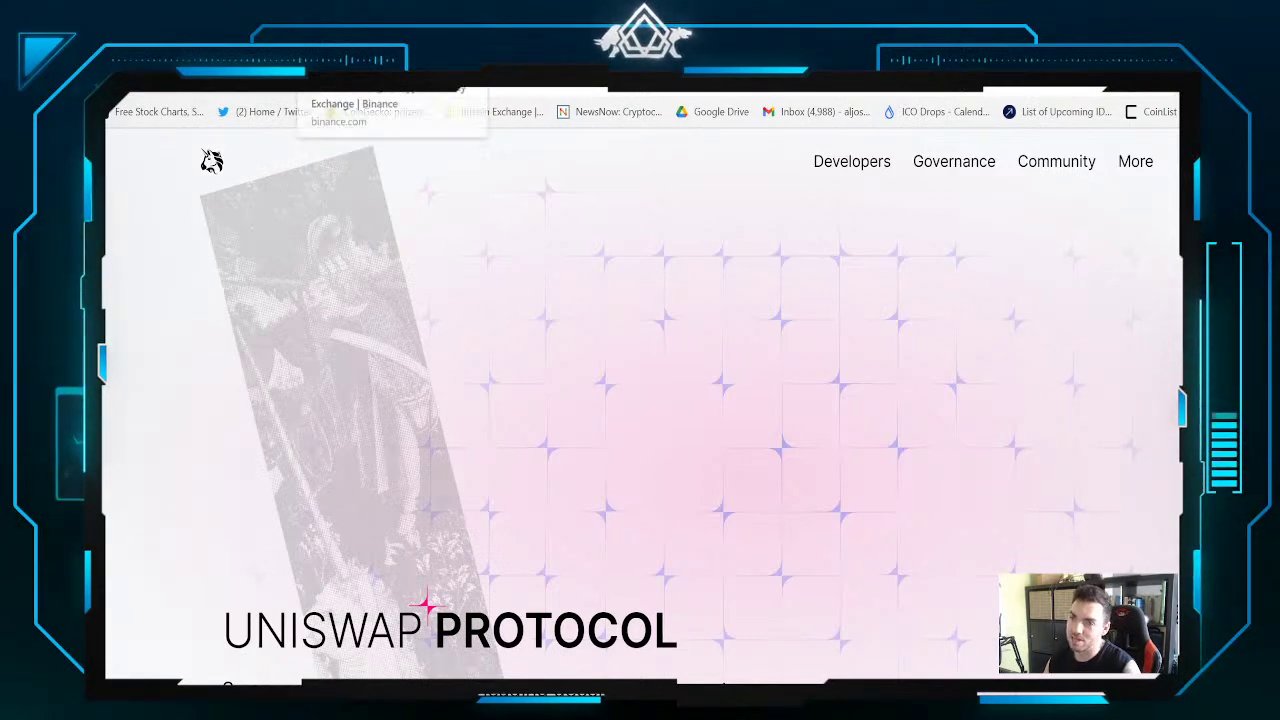
{"action": "left_click", "coordinate": [495, 111]}
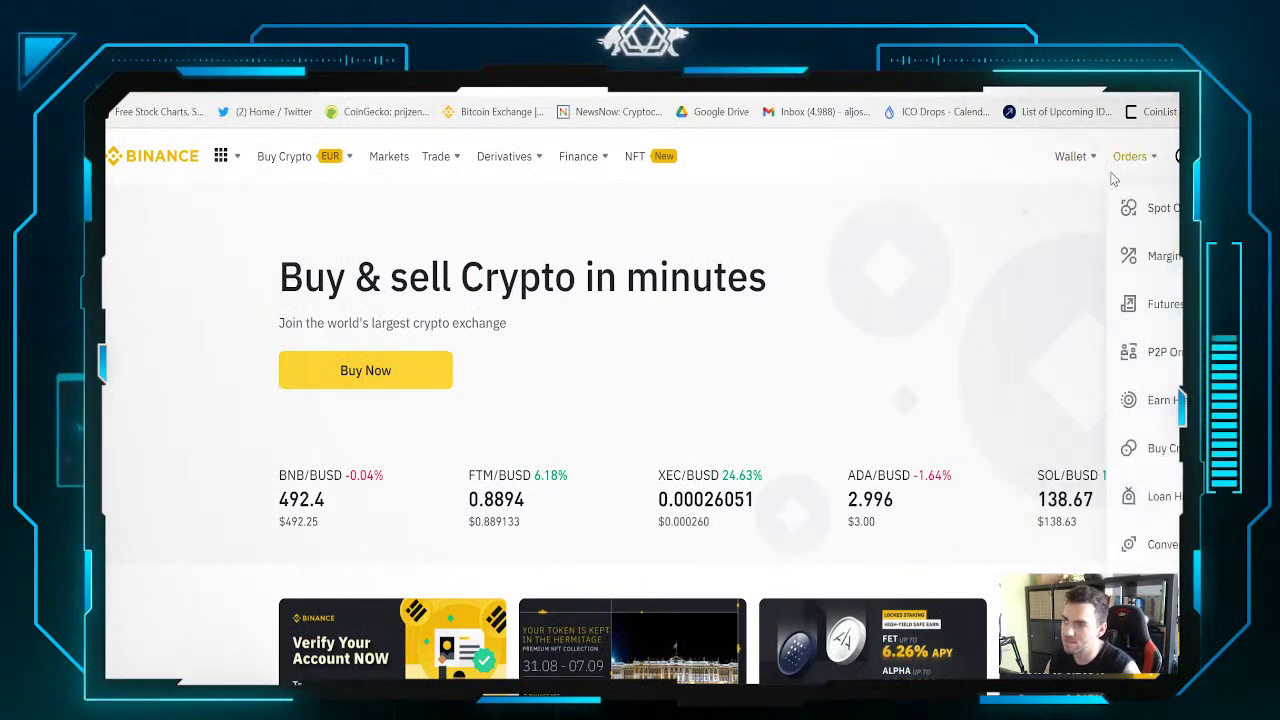
{"action": "mouse_move", "coordinate": [1071, 165]}
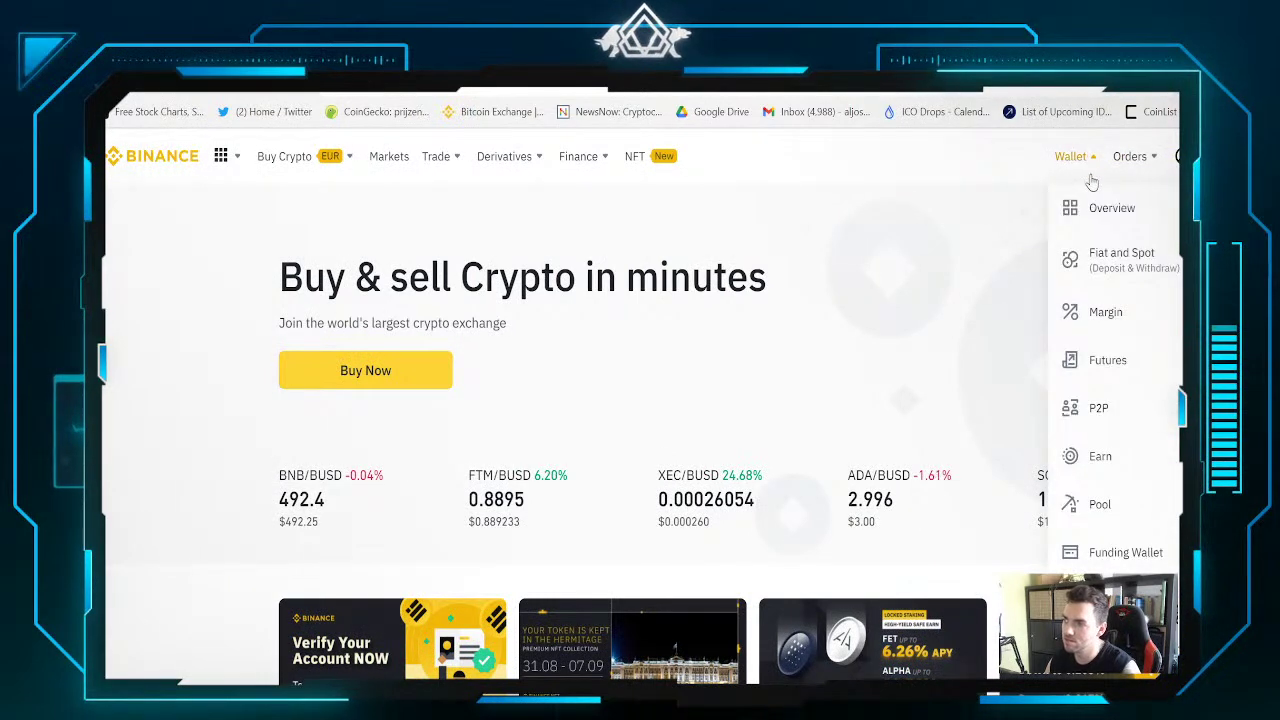
{"action": "left_click", "coordinate": [1106, 262]}
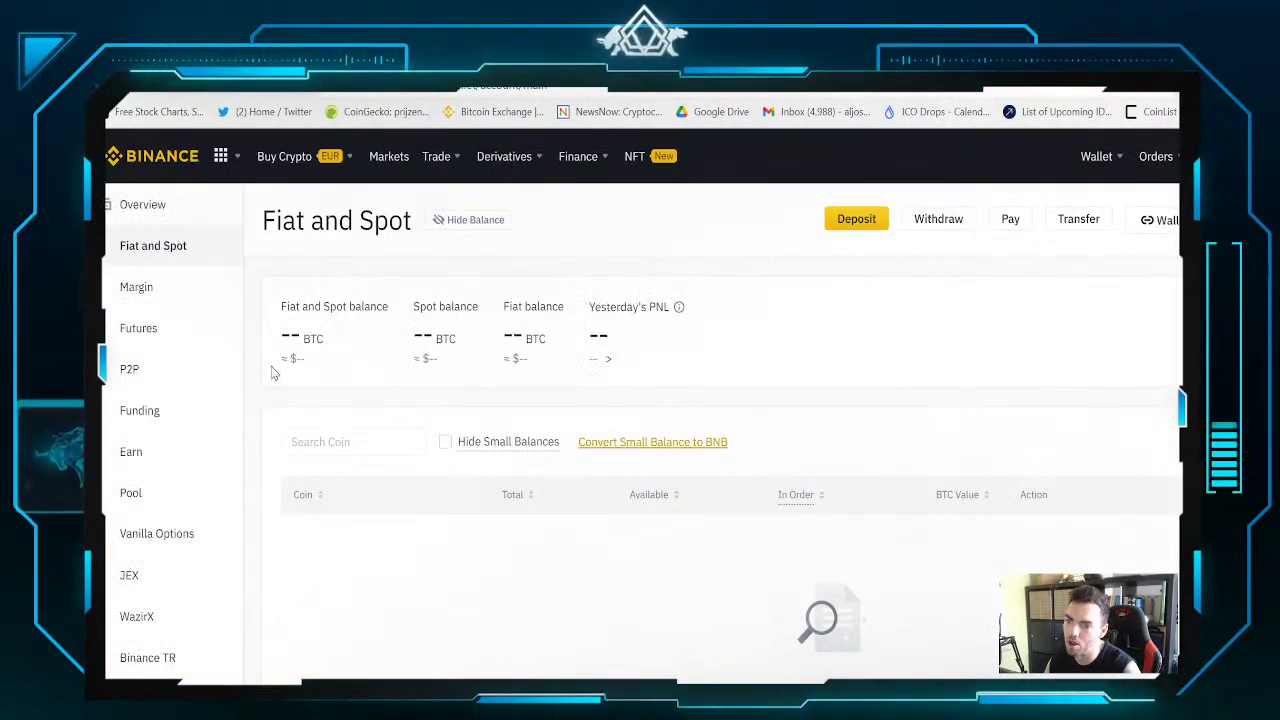
Examine the coin balances listed in the Fiat and Spot wallet
{"action": "scroll", "coordinate": [393, 377], "scroll_direction": "down", "scroll_amount": 3}
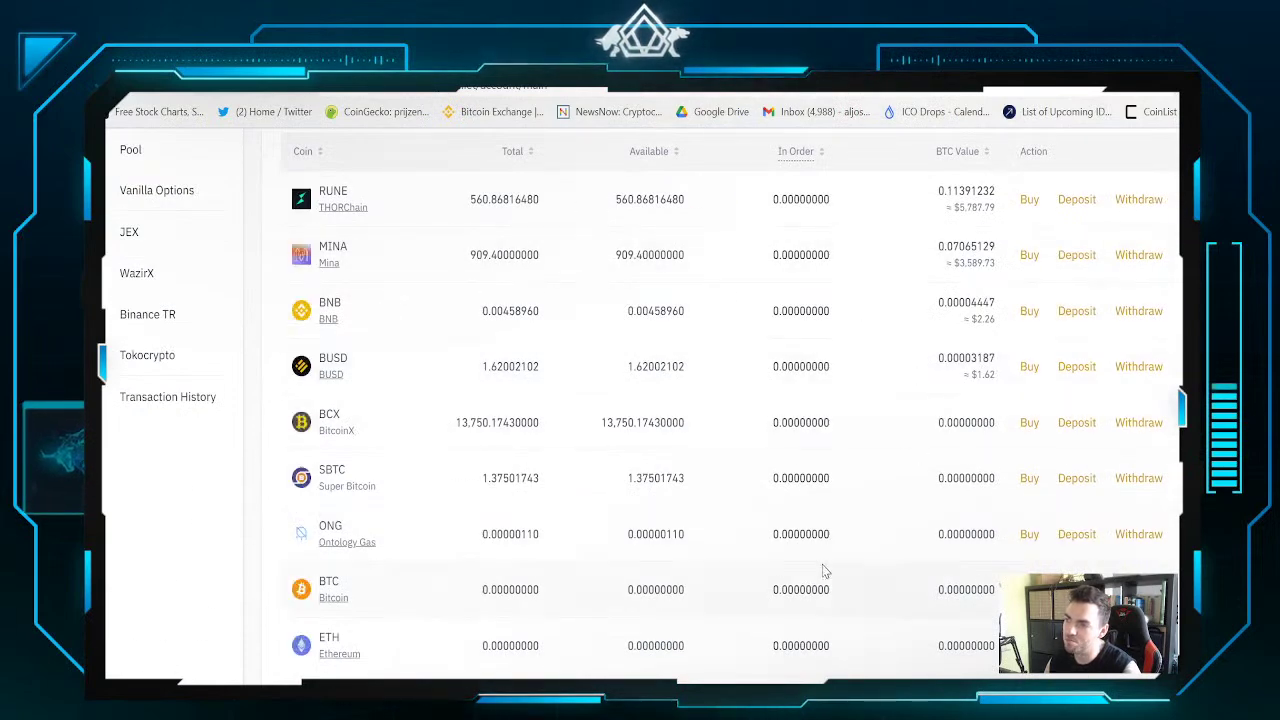
{"action": "scroll", "coordinate": [825, 571], "scroll_direction": "down", "scroll_amount": 3}
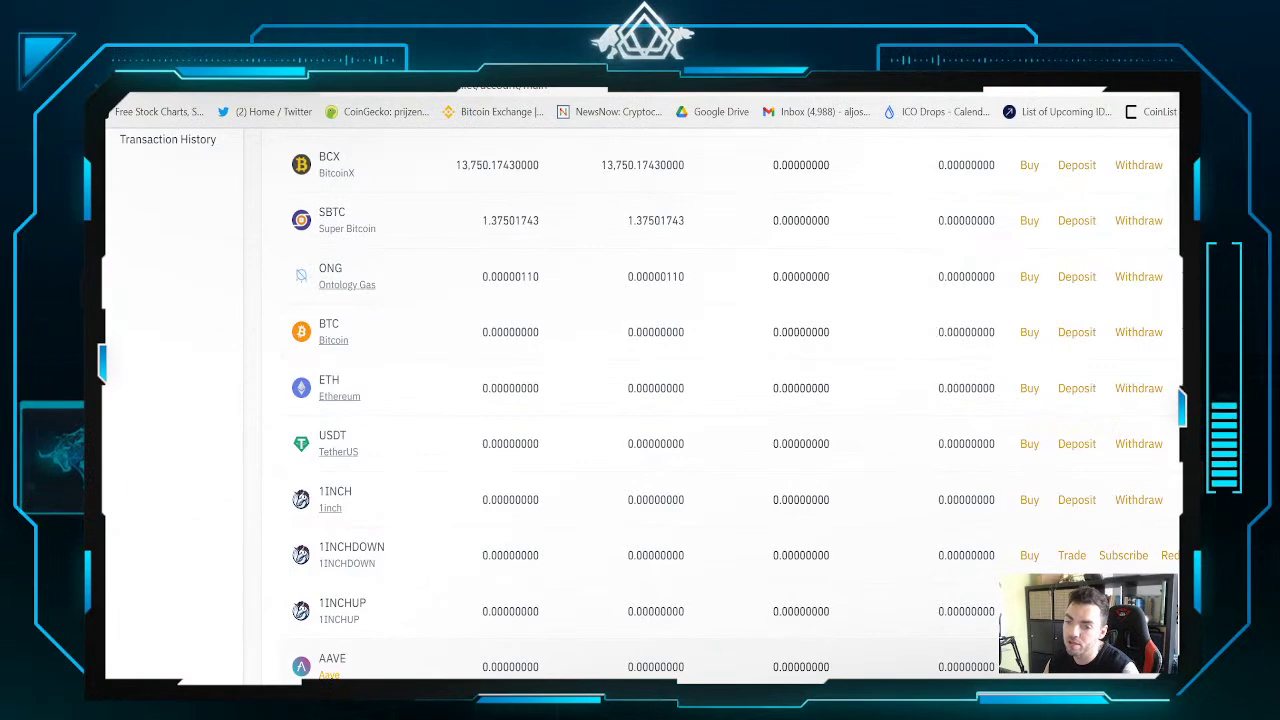
{"action": "scroll", "coordinate": [966, 486], "scroll_direction": "up", "scroll_amount": 6}
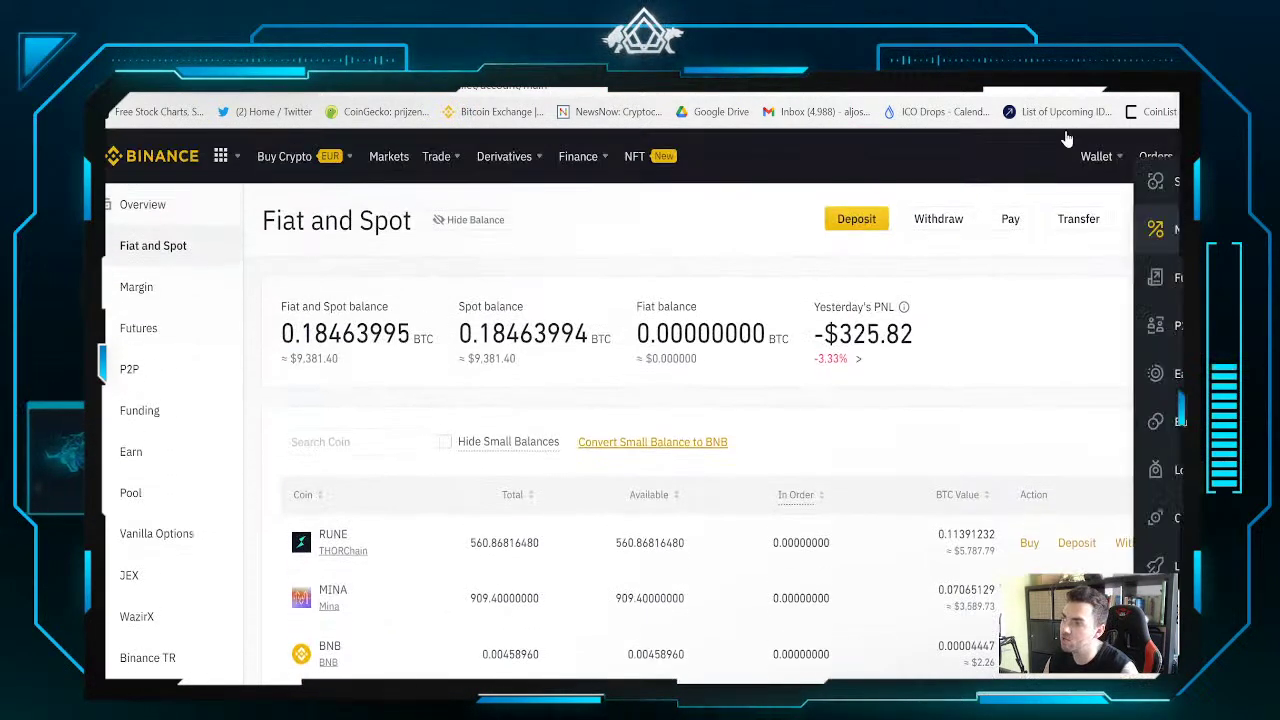
{"action": "scroll", "coordinate": [1103, 320], "scroll_direction": "down", "scroll_amount": 2}
{"action": "scroll", "coordinate": [908, 424], "scroll_direction": "down", "scroll_amount": 4}
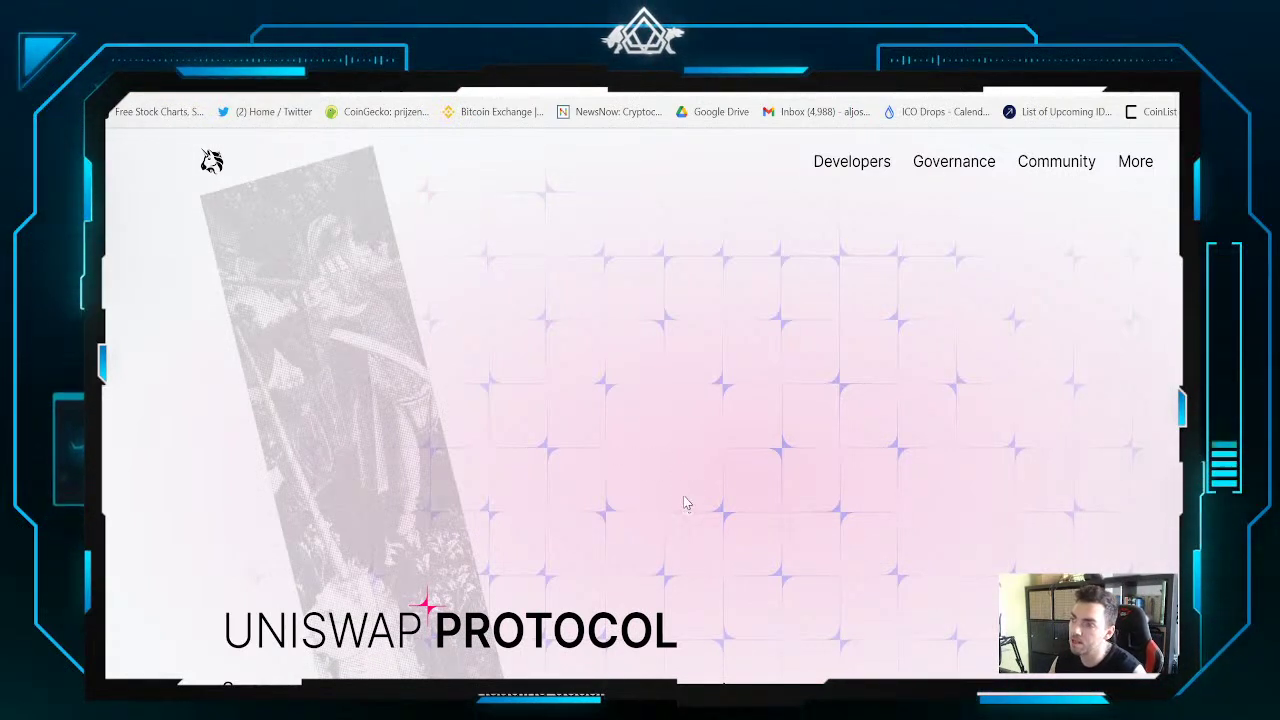
Open the Uniswap swap app, review the wallets it can connect to, and close the wallet list
{"action": "mouse_move", "coordinate": [955, 185]}
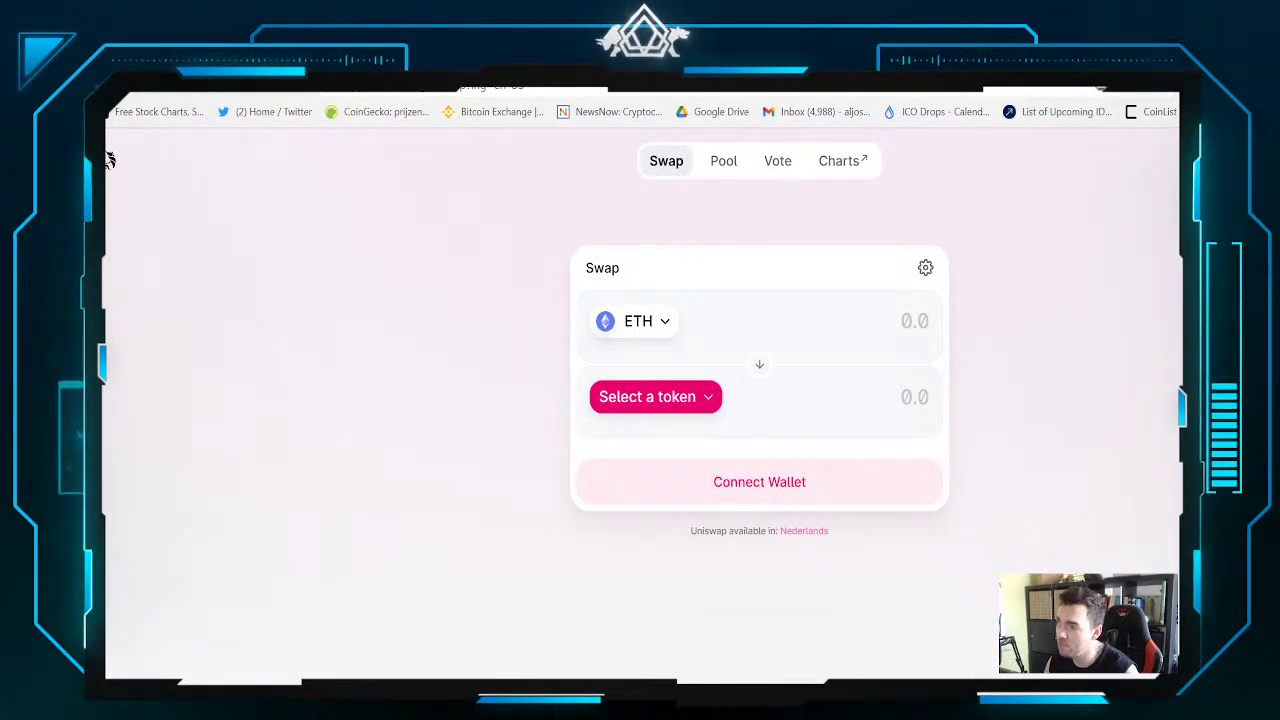
{"action": "left_click", "coordinate": [759, 482]}
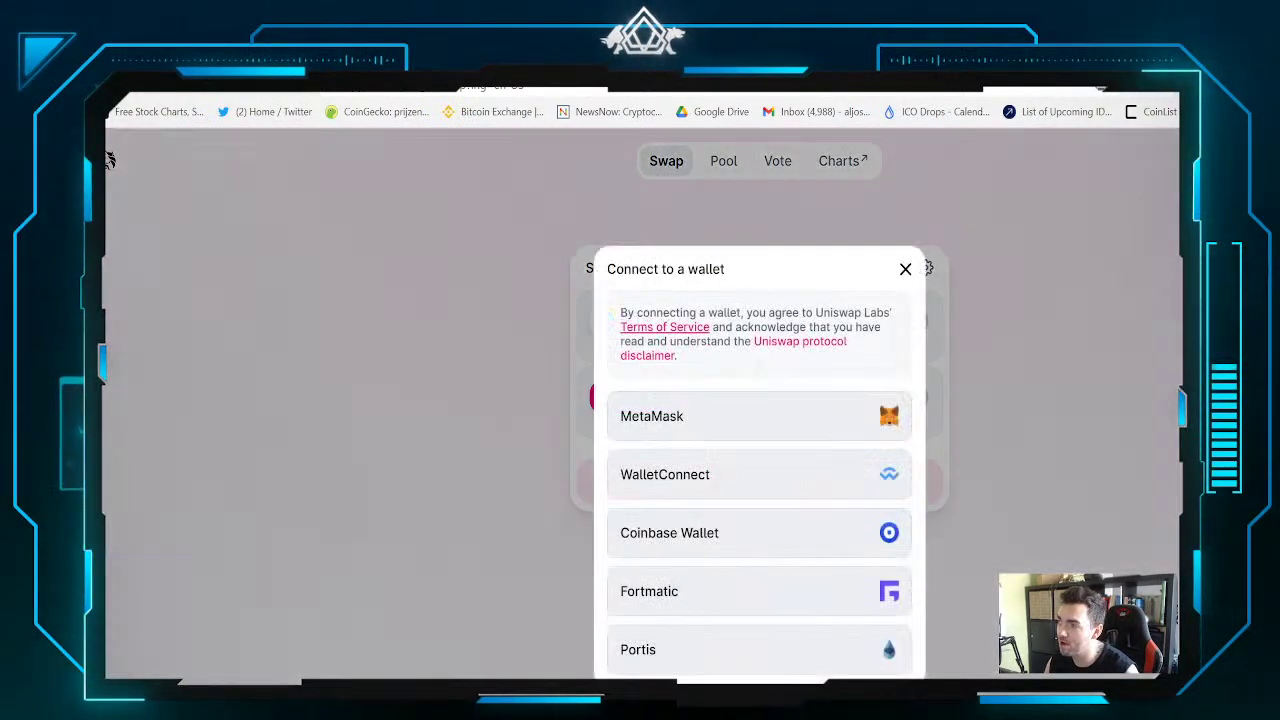
{"action": "left_click", "coordinate": [906, 271]}
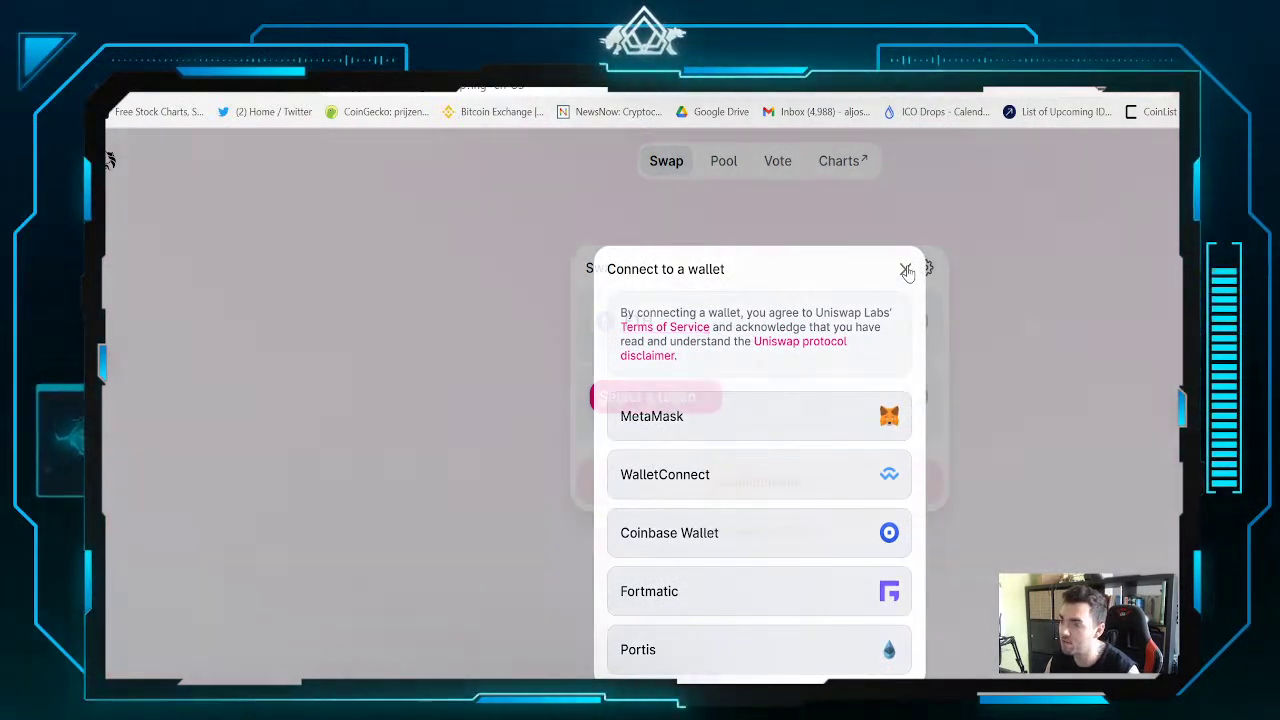
{"action": "left_click", "coordinate": [759, 481]}
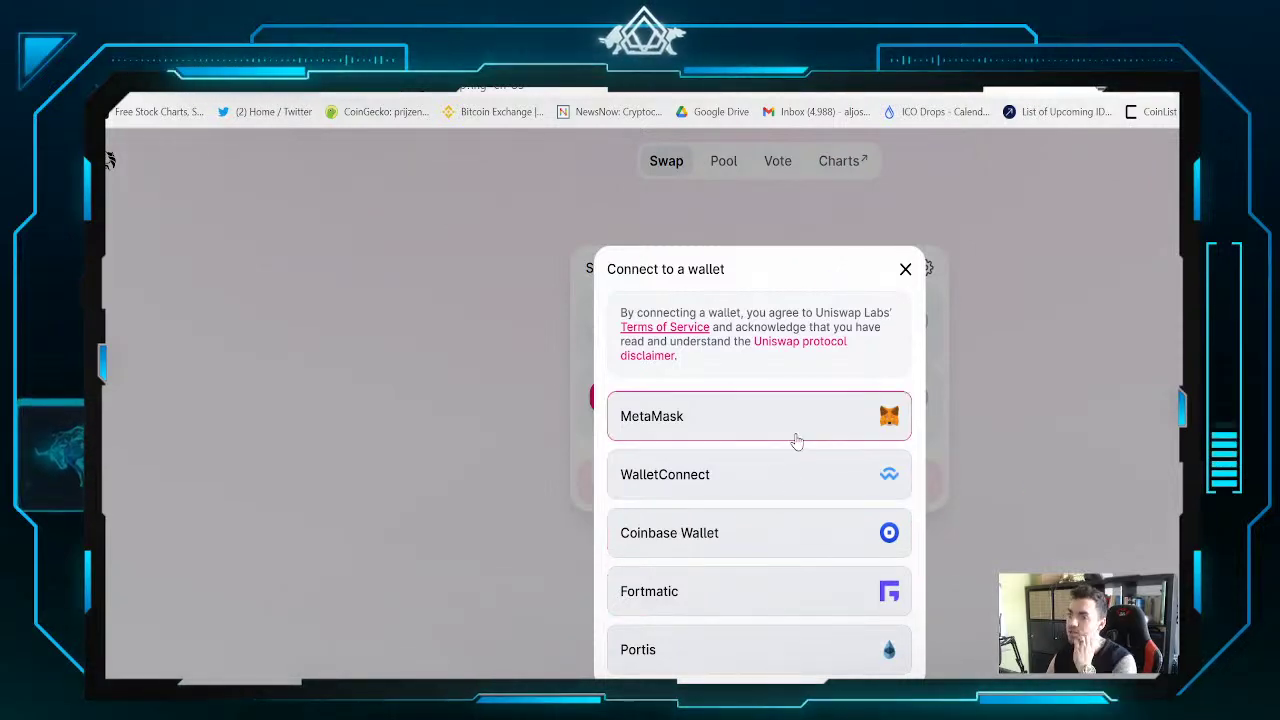
{"action": "left_click", "coordinate": [1062, 310]}
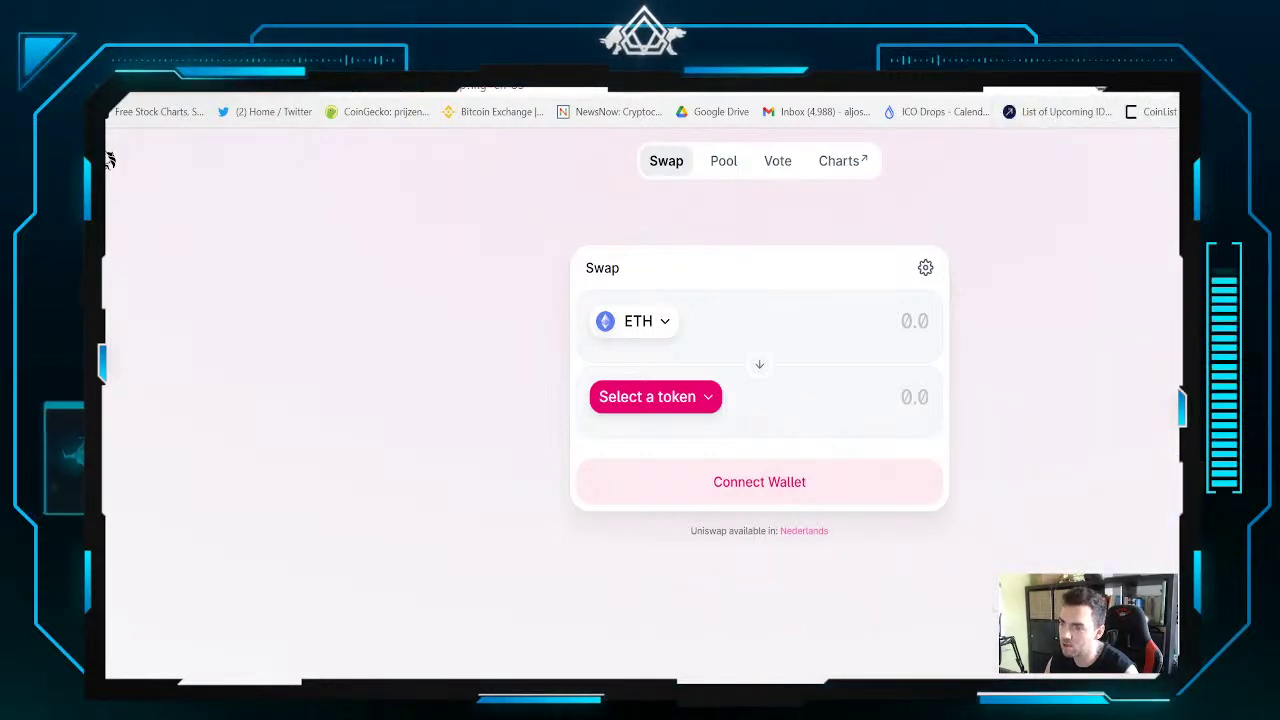
{"action": "left_click", "coordinate": [545, 86]}
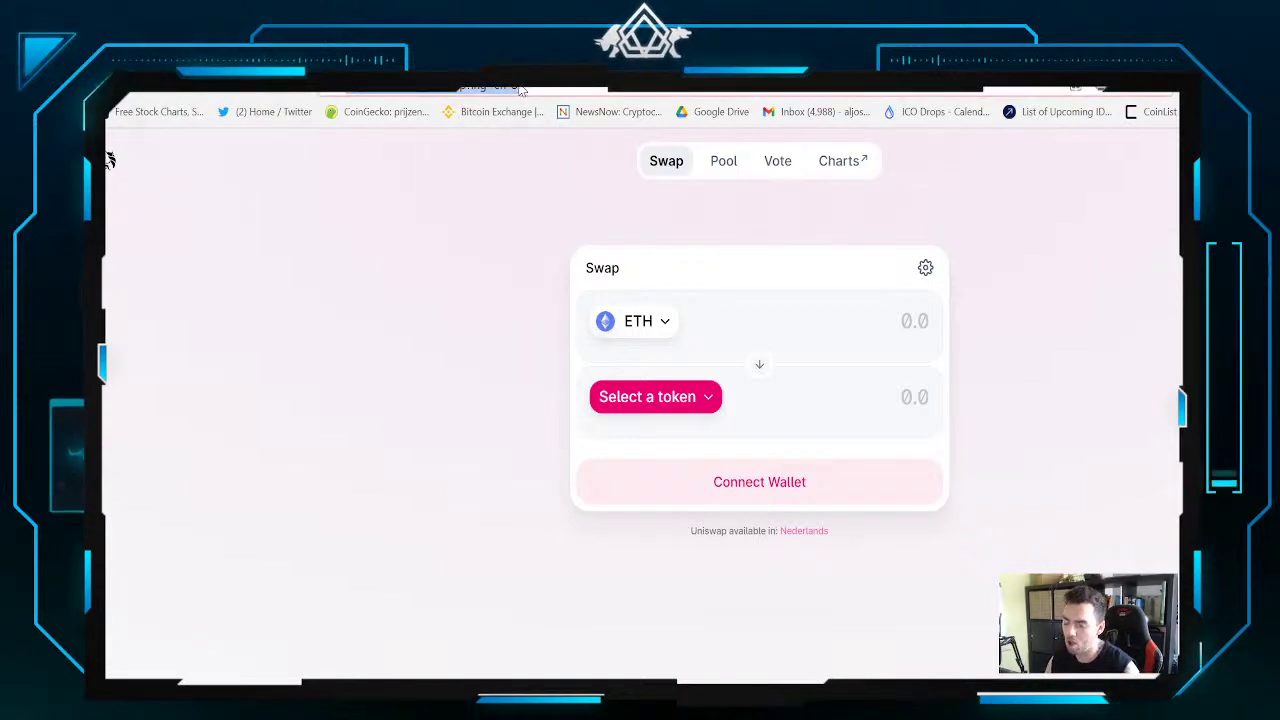
{"action": "key", "text": "Return"}
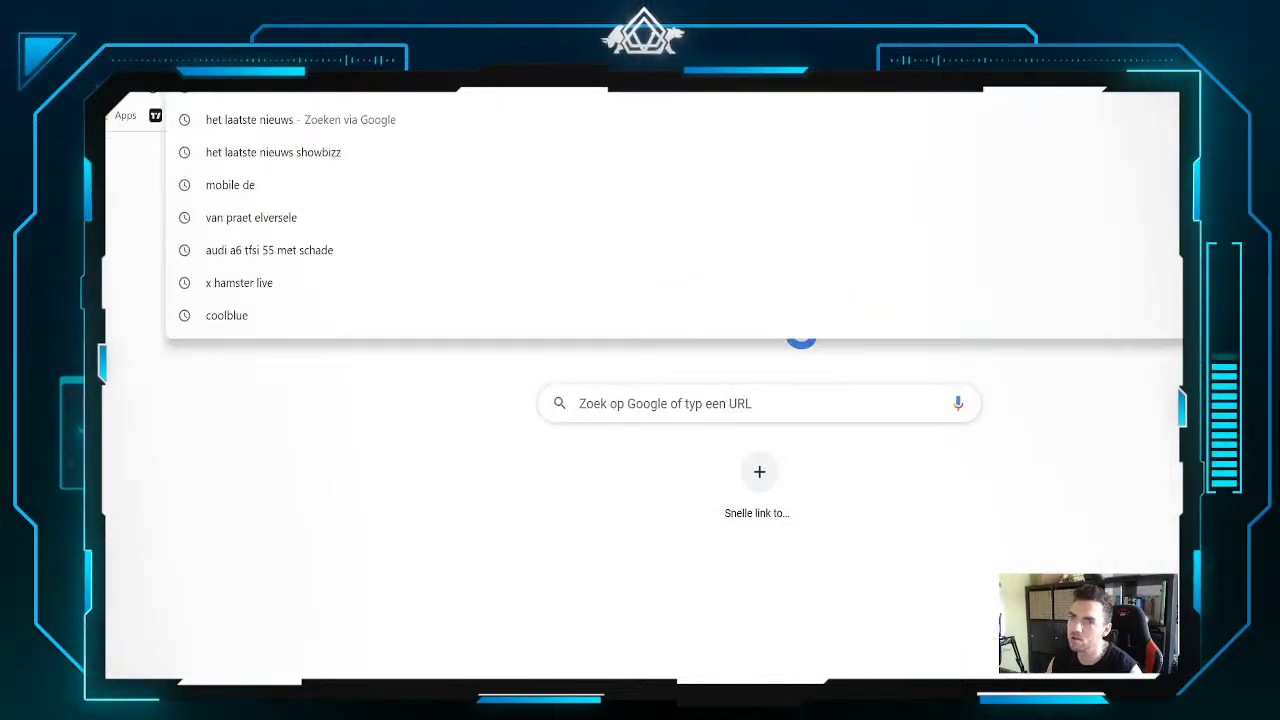
{"action": "type", "text": "https://app.uniswap.org/#/swap?lng=en-US"}
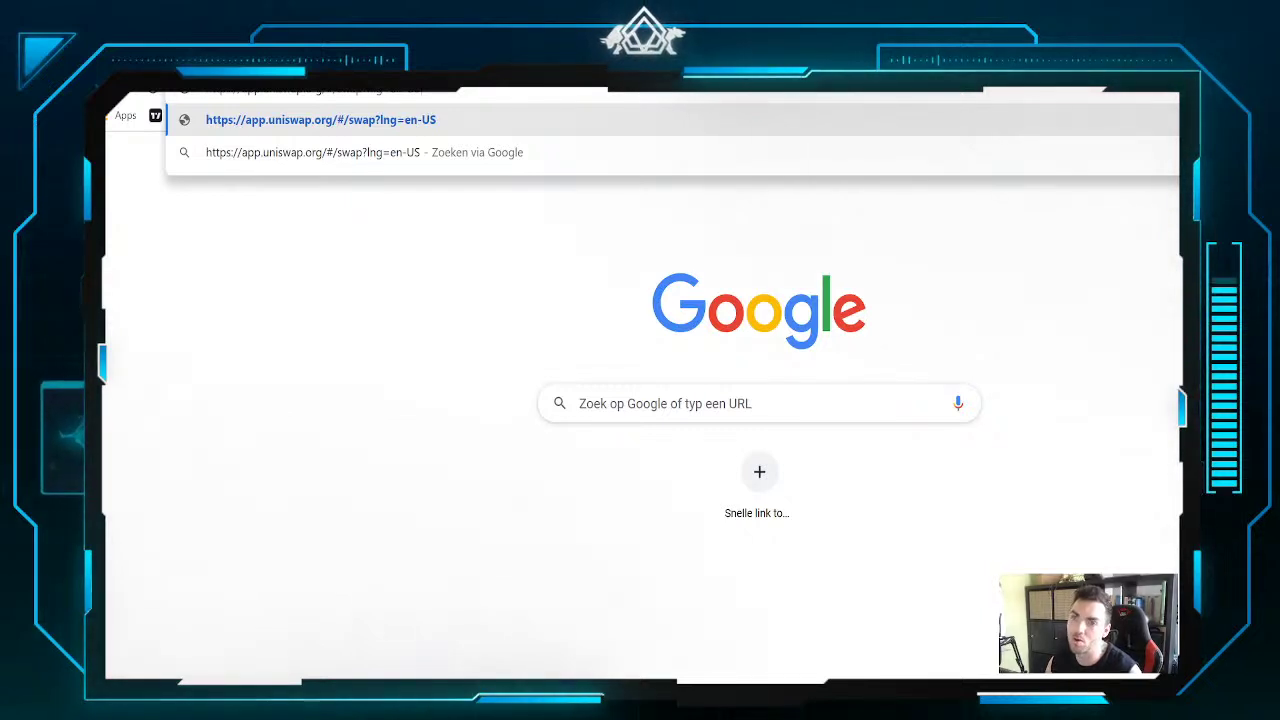
{"action": "key", "text": "Return"}
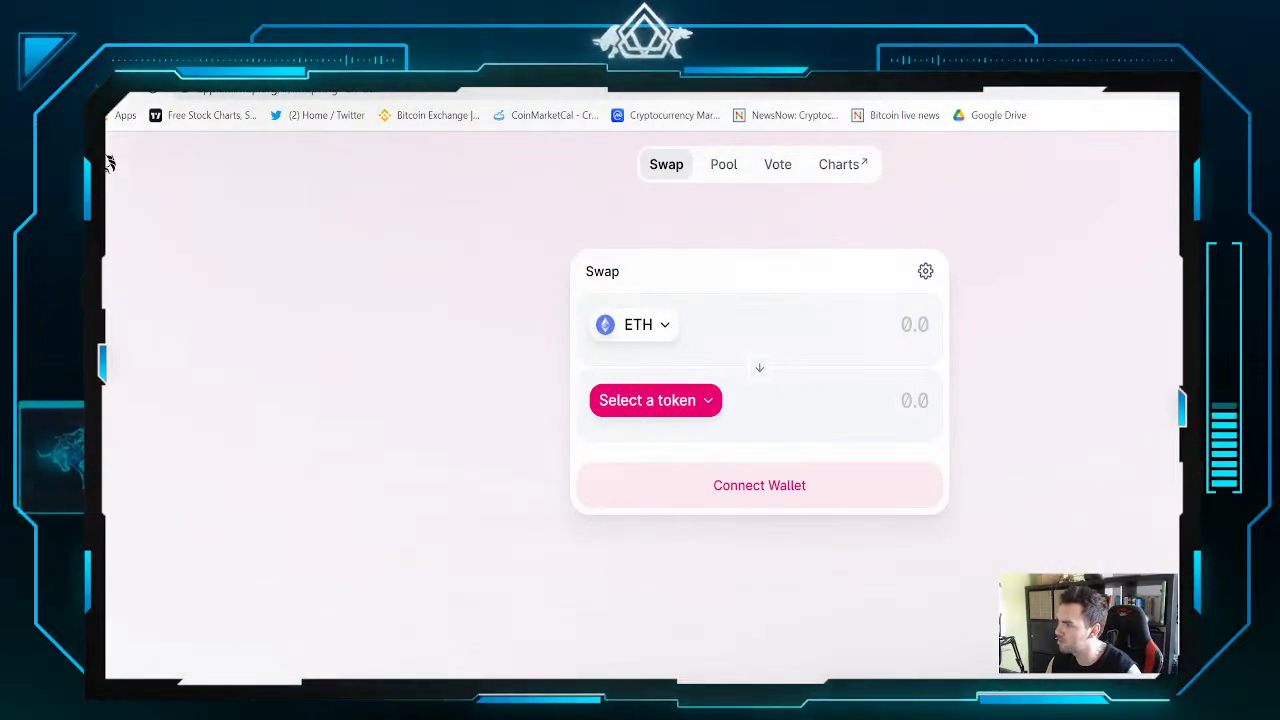
Open the browser's extension management page and remove the MetaMask extension
{"action": "left_click", "coordinate": [1180, 90]}
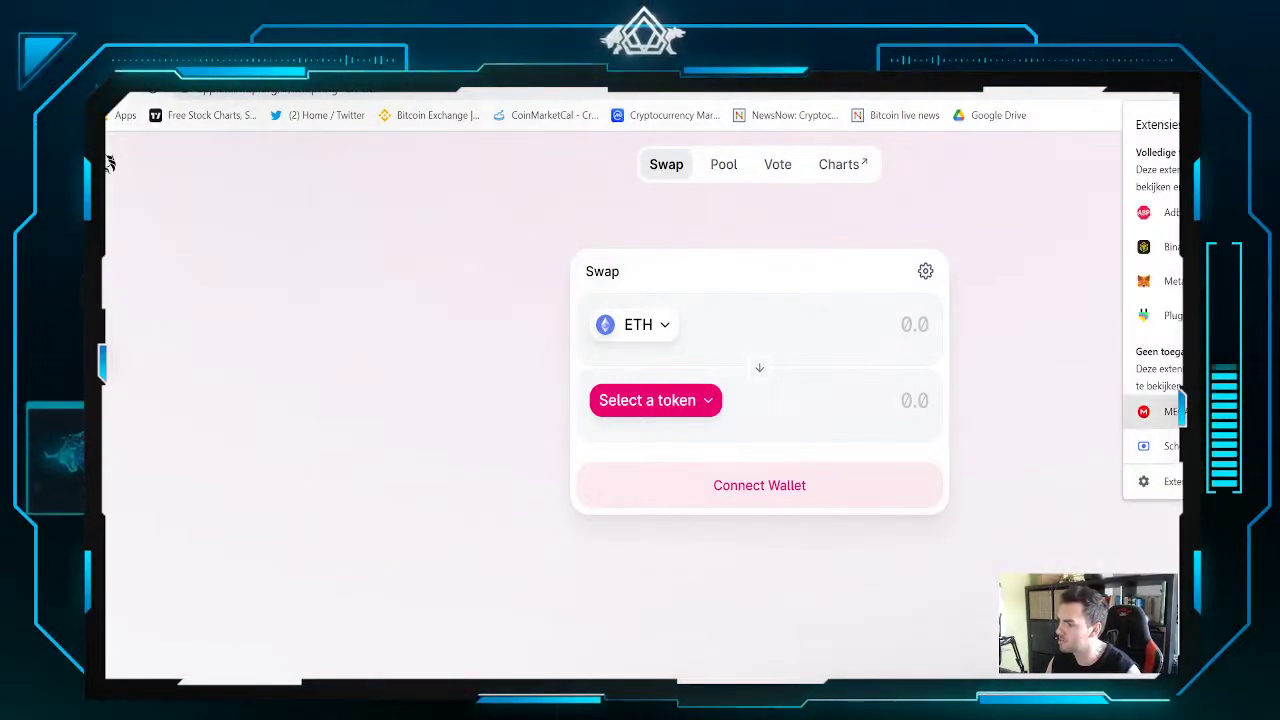
{"action": "left_click", "coordinate": [1160, 482]}
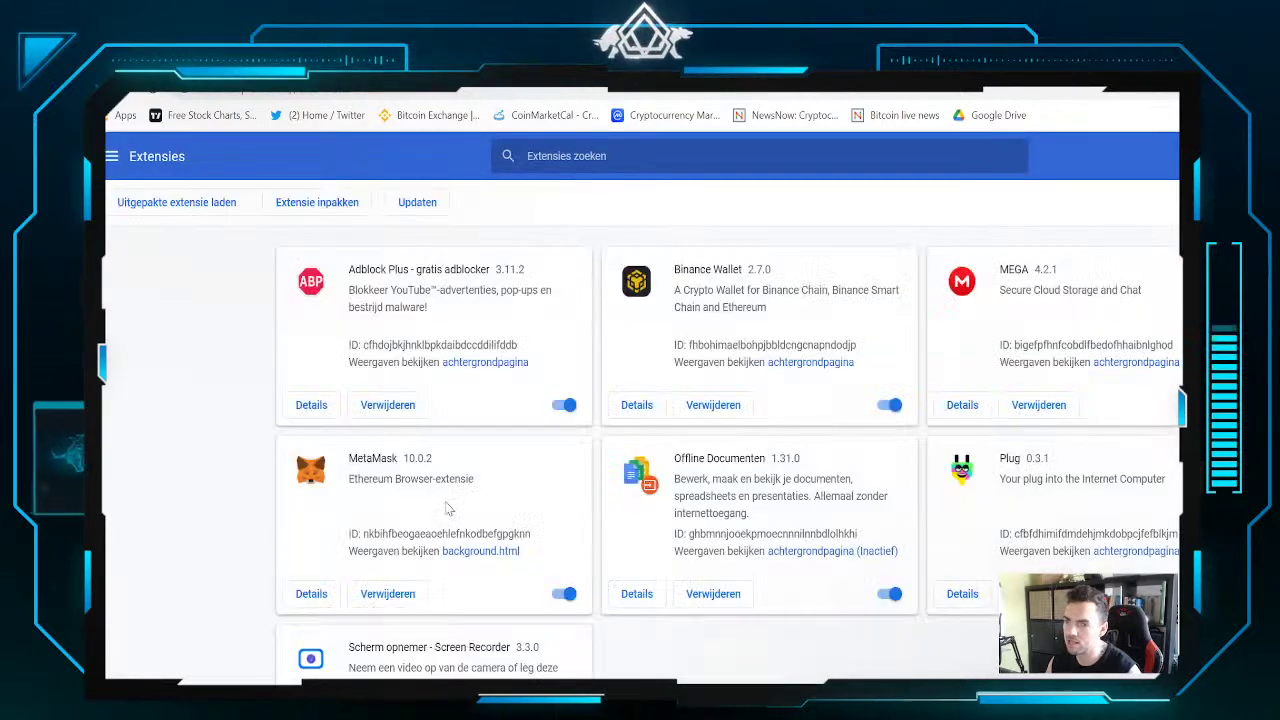
{"action": "left_click", "coordinate": [392, 594]}
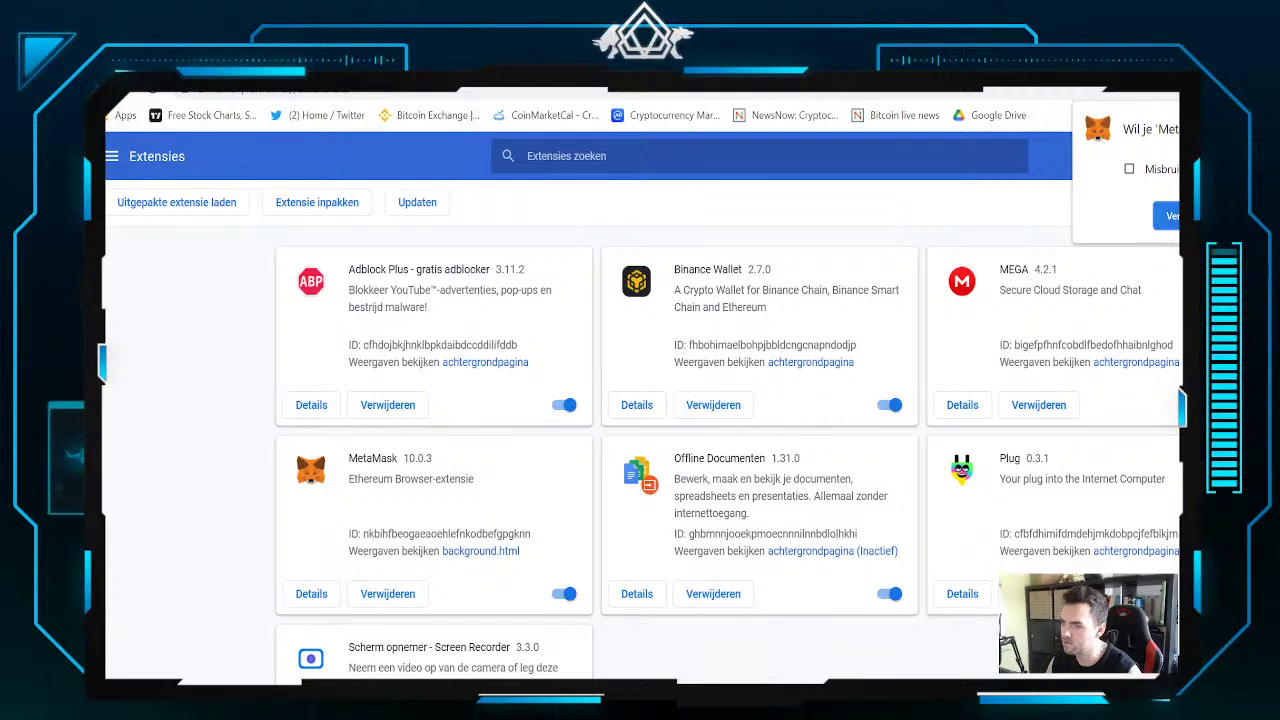
{"action": "key", "text": "Return"}
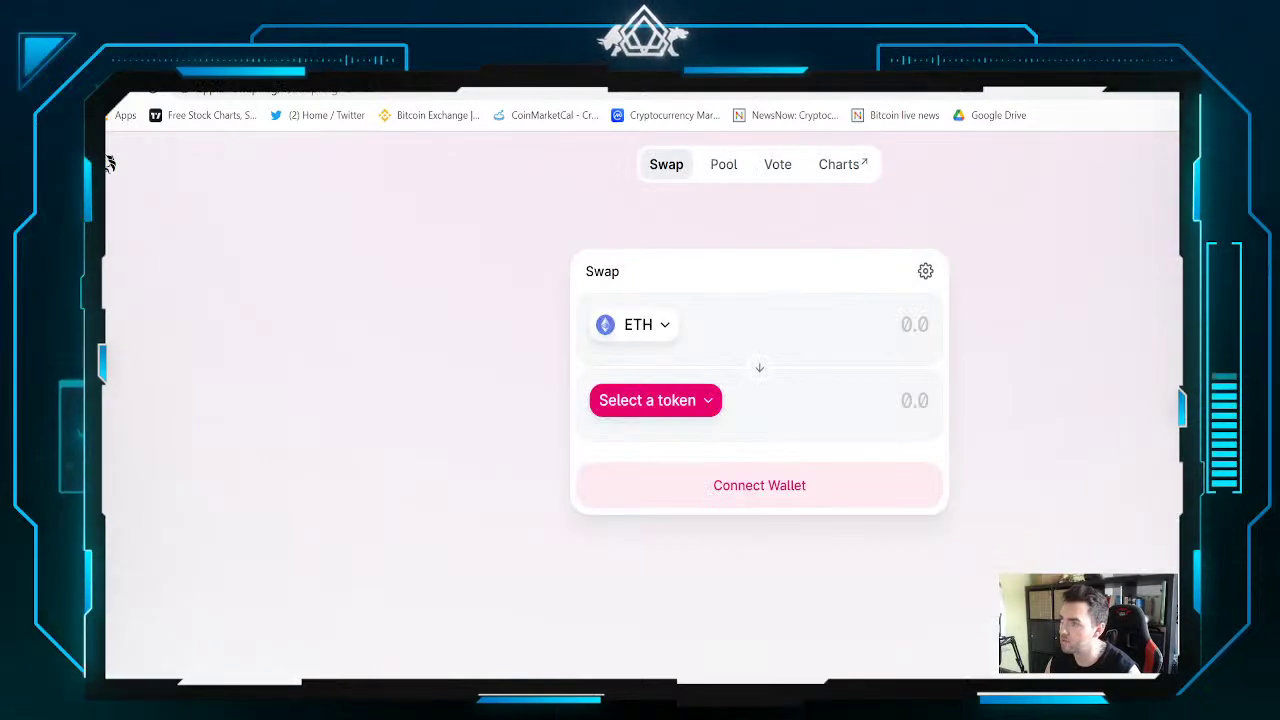
Try to connect a MetaMask wallet on the Uniswap swap page and close the connection dialog
{"action": "left_click", "coordinate": [759, 485]}
{"action": "left_click", "coordinate": [760, 417]}
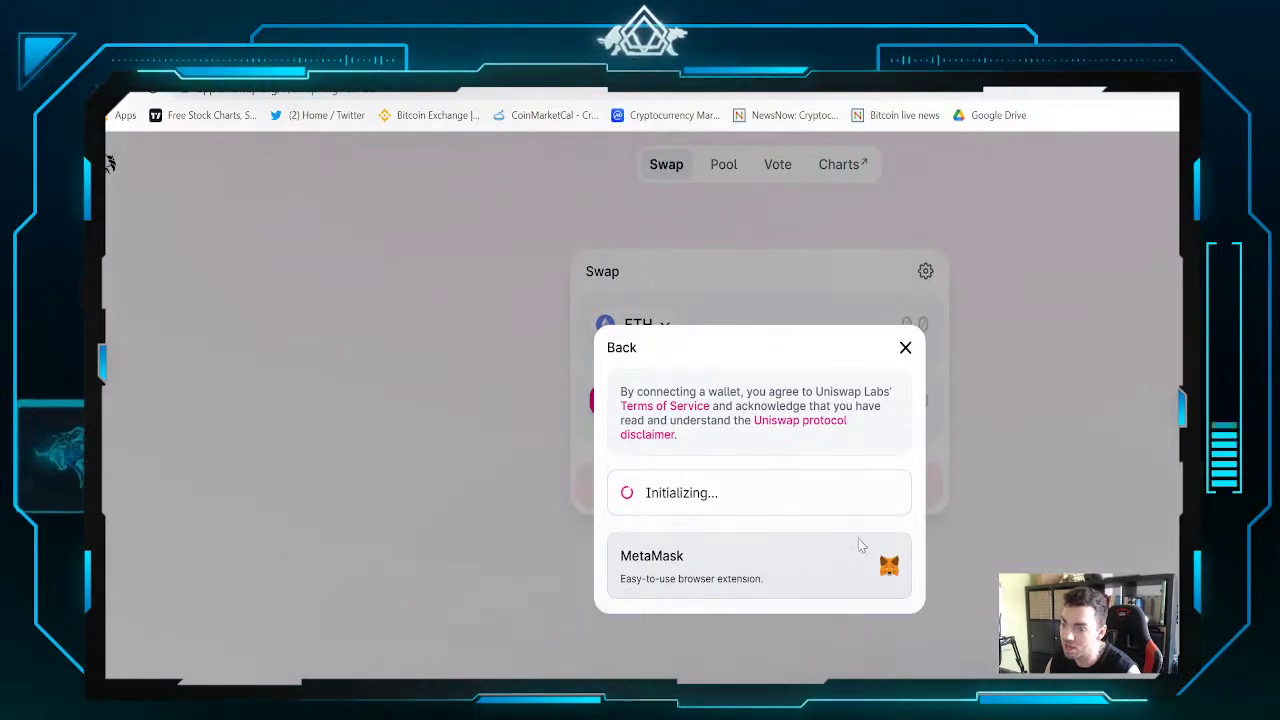
{"action": "left_click", "coordinate": [905, 350]}
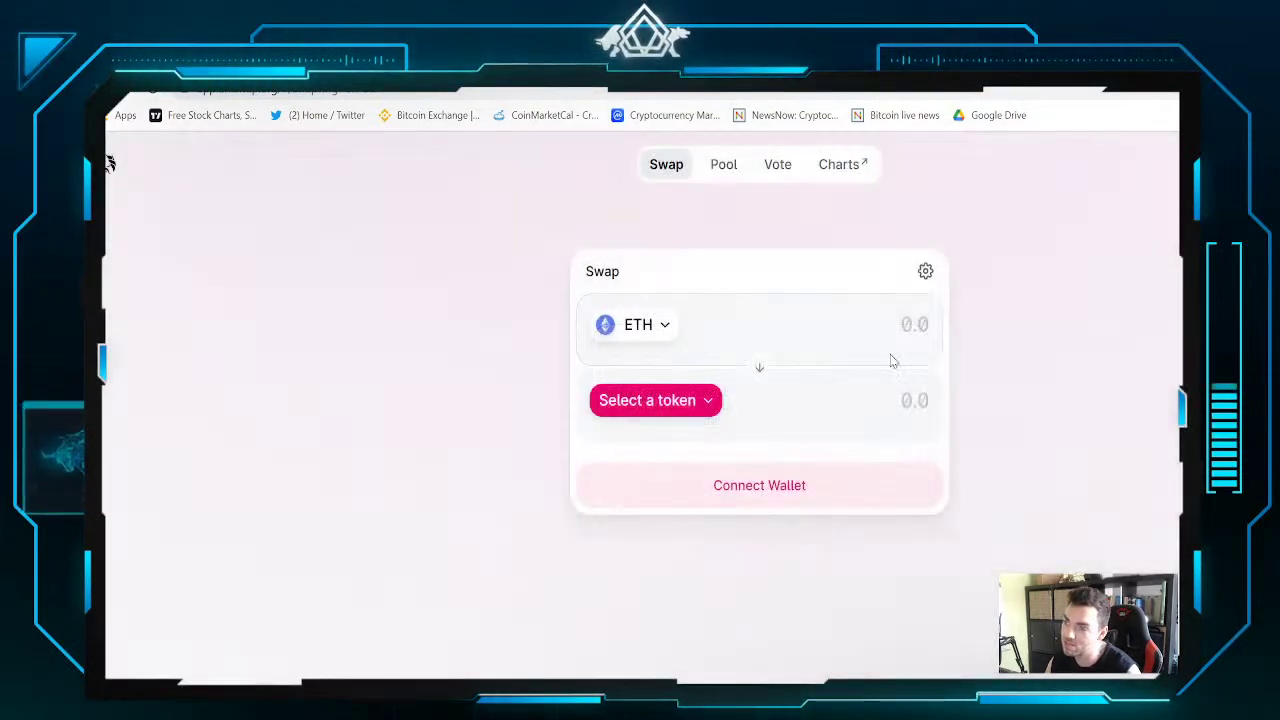
Search Google for "metamask" in a new browser tab and open the download page of the metamask.io site
{"action": "key", "text": "ctrl+t"}
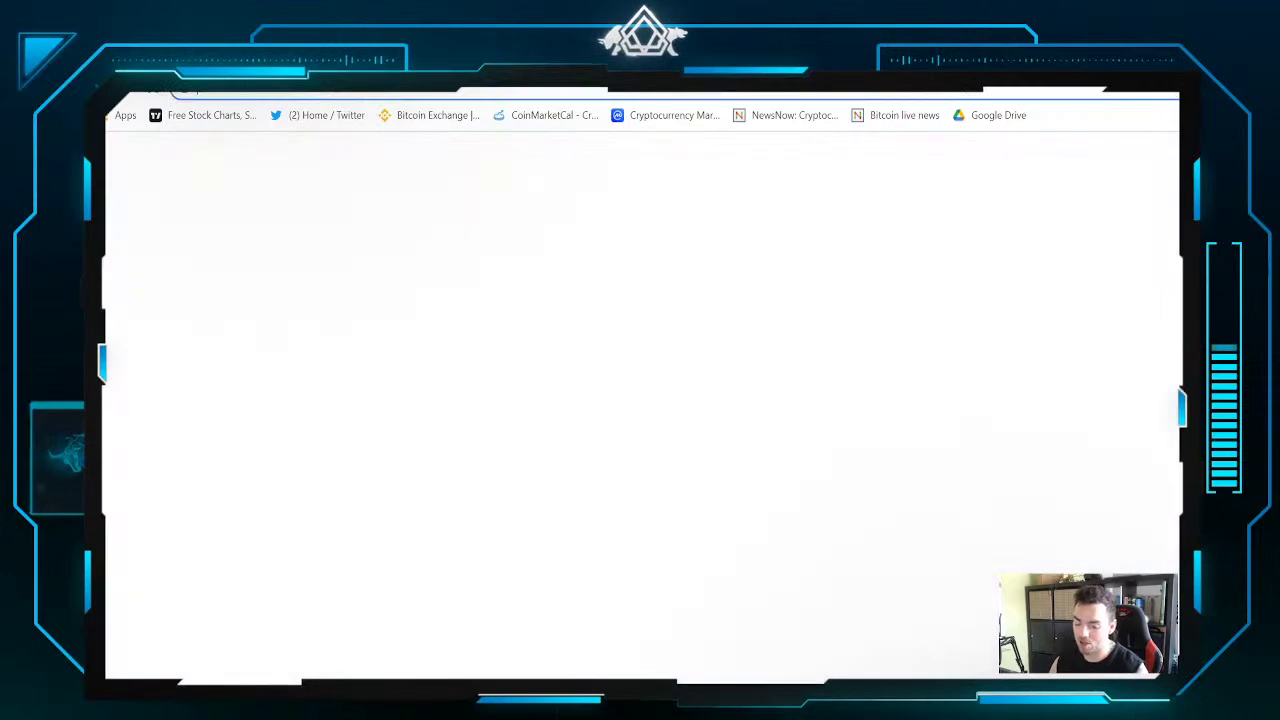
{"action": "type", "text": "meta"}
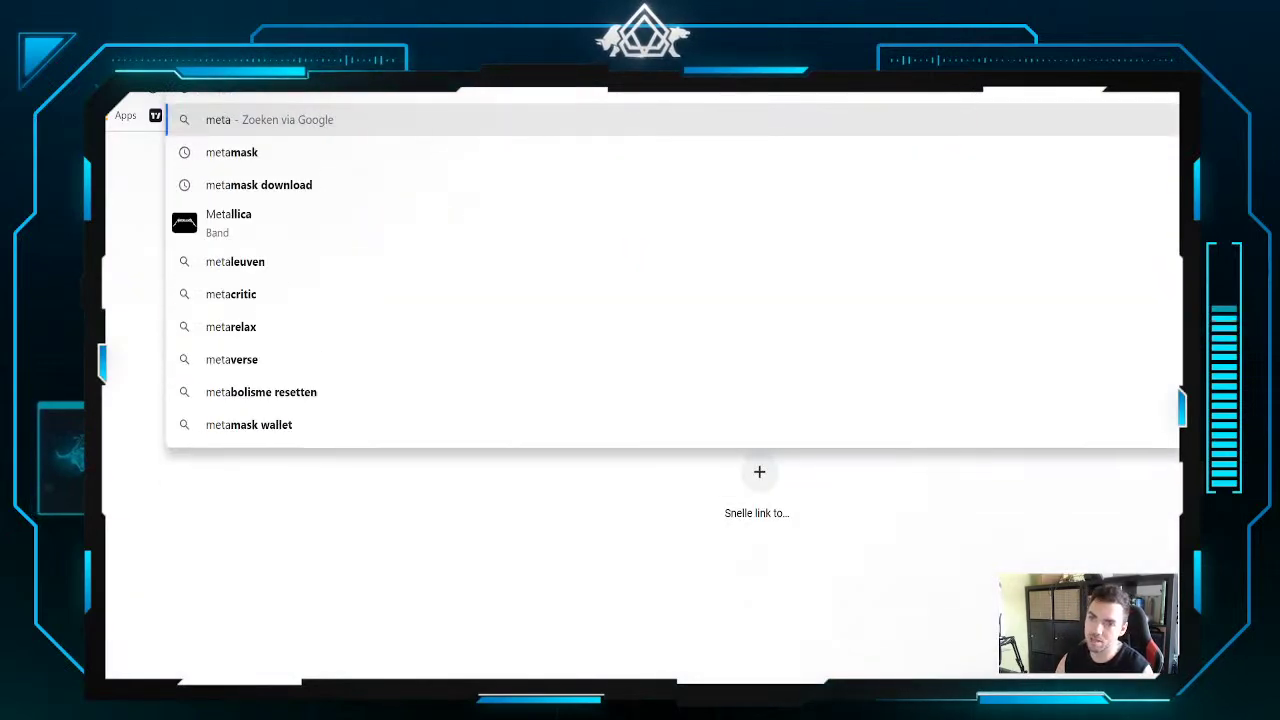
{"action": "type", "text": "mask"}
{"action": "key", "text": "Return"}
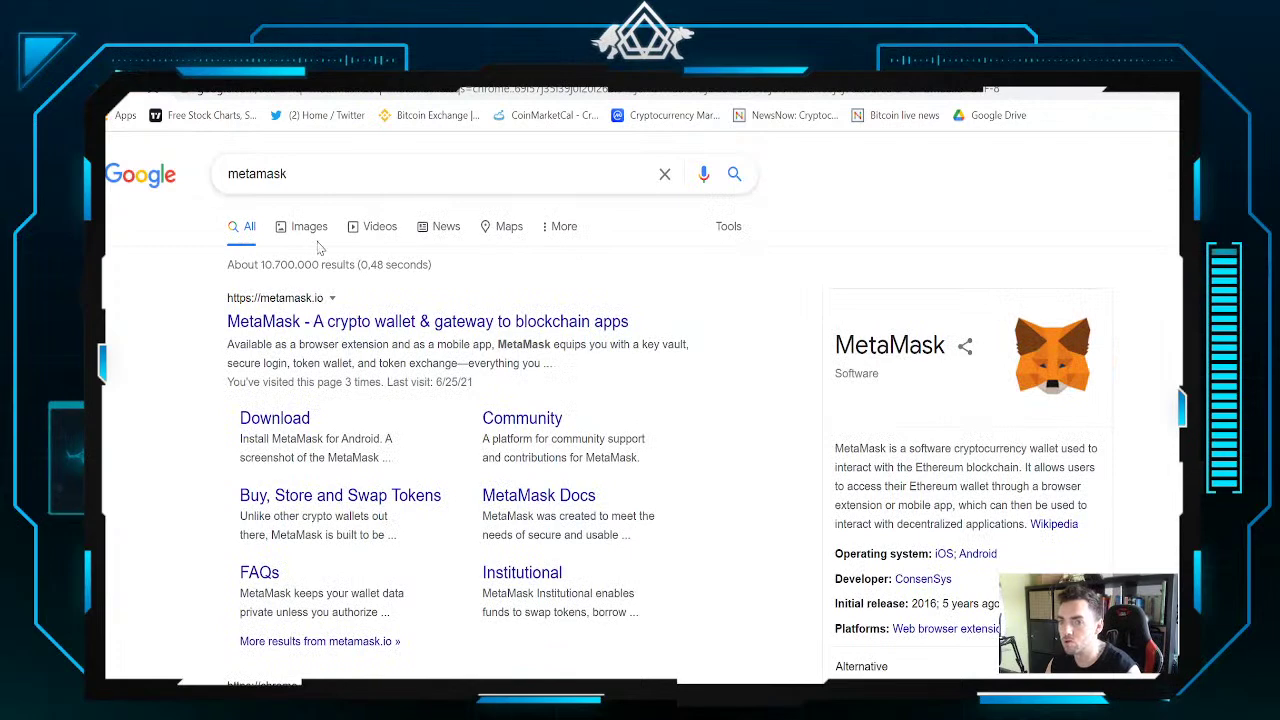
{"action": "left_click", "coordinate": [363, 321]}
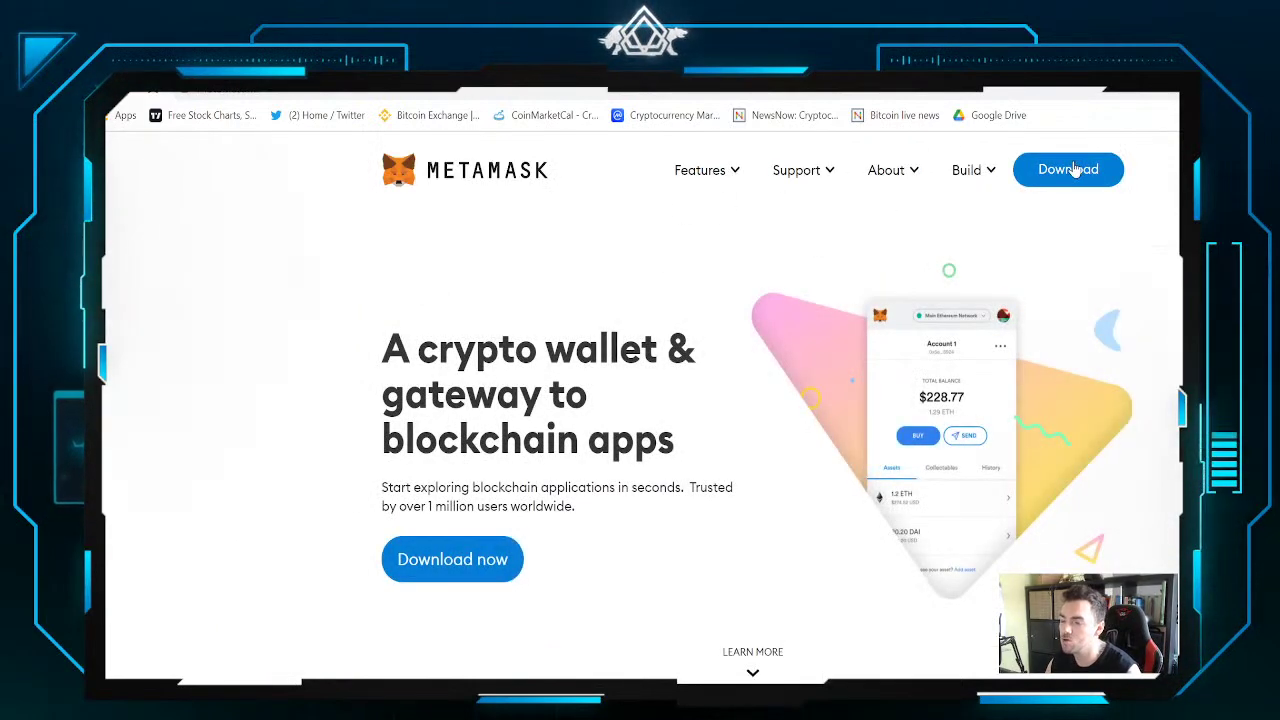
{"action": "left_click", "coordinate": [1068, 170]}
Go from the MetaMask download page to its Chrome Web Store listing and add the extension to Chrome
{"action": "scroll", "coordinate": [865, 197], "scroll_direction": "down", "scroll_amount": 4}
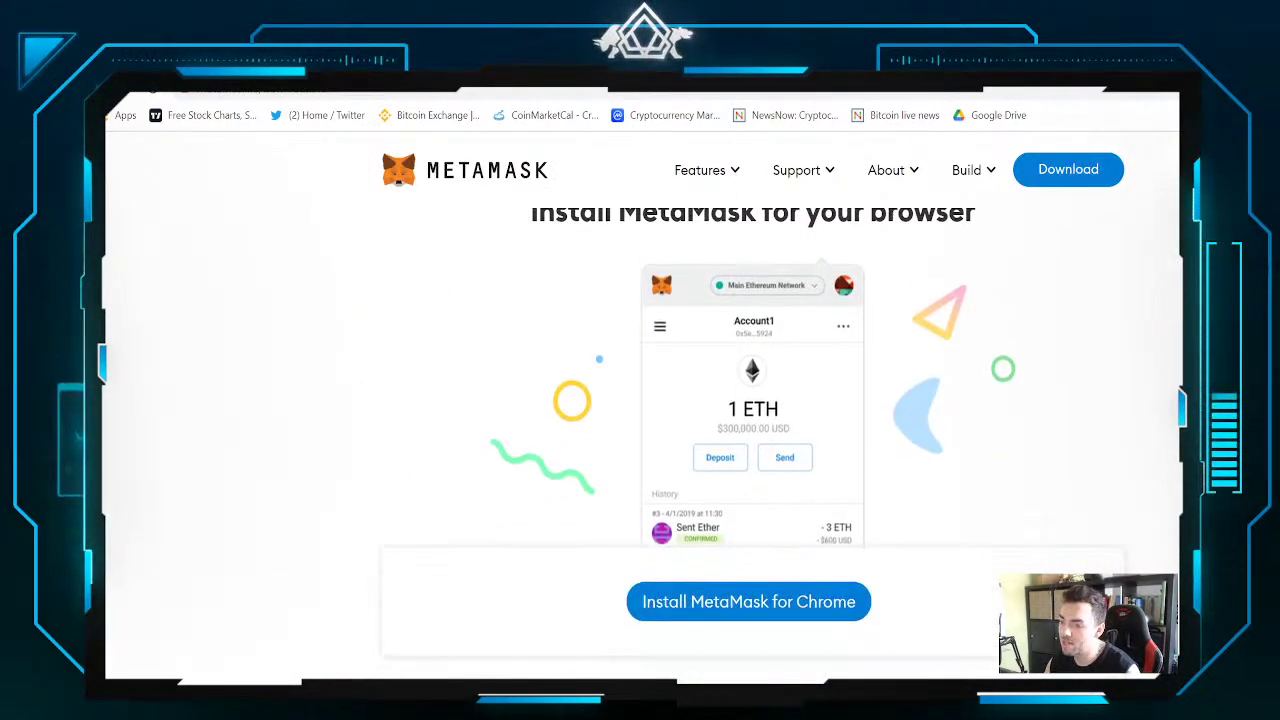
{"action": "scroll", "coordinate": [865, 197], "scroll_direction": "up", "scroll_amount": 3}
{"action": "scroll", "coordinate": [858, 249], "scroll_direction": "up", "scroll_amount": 1}
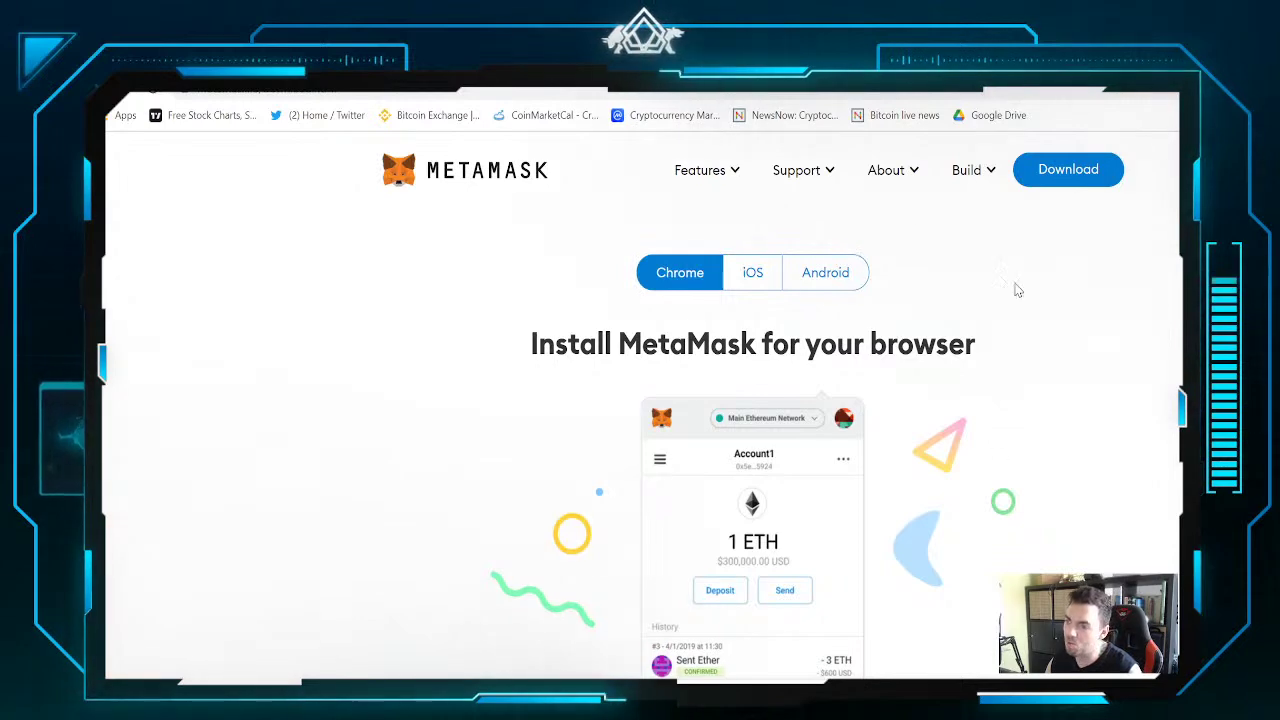
{"action": "scroll", "coordinate": [711, 506], "scroll_direction": "down", "scroll_amount": 4}
{"action": "scroll", "coordinate": [711, 506], "scroll_direction": "up", "scroll_amount": 2}
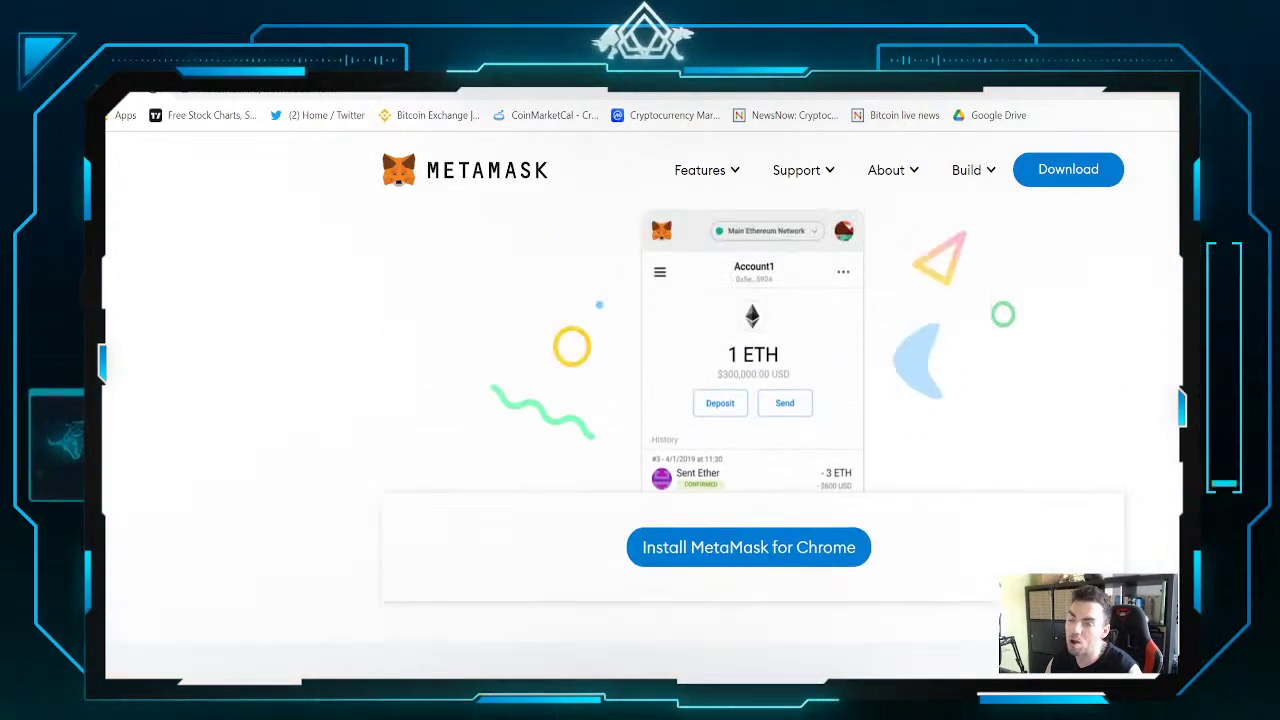
{"action": "scroll", "coordinate": [805, 540], "scroll_direction": "up", "scroll_amount": 2}
{"action": "scroll", "coordinate": [806, 534], "scroll_direction": "down", "scroll_amount": 4}
{"action": "scroll", "coordinate": [803, 543], "scroll_direction": "up", "scroll_amount": 4}
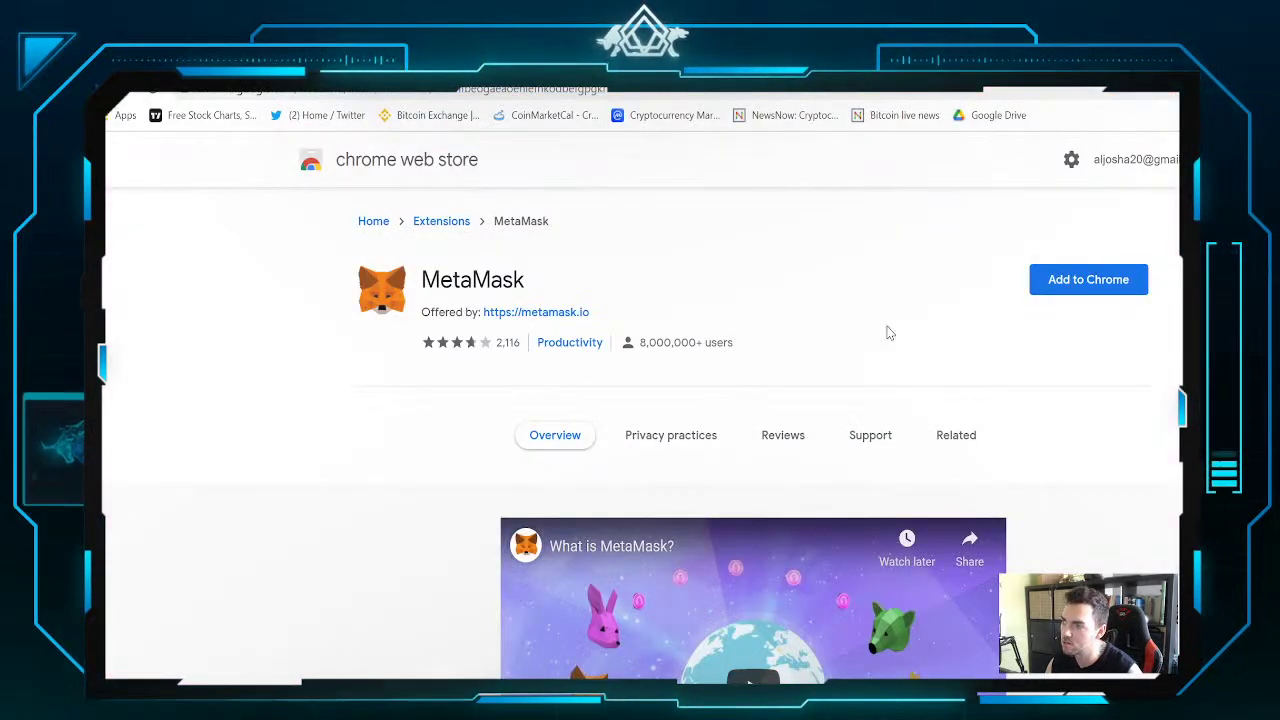
{"action": "left_click", "coordinate": [1085, 283]}
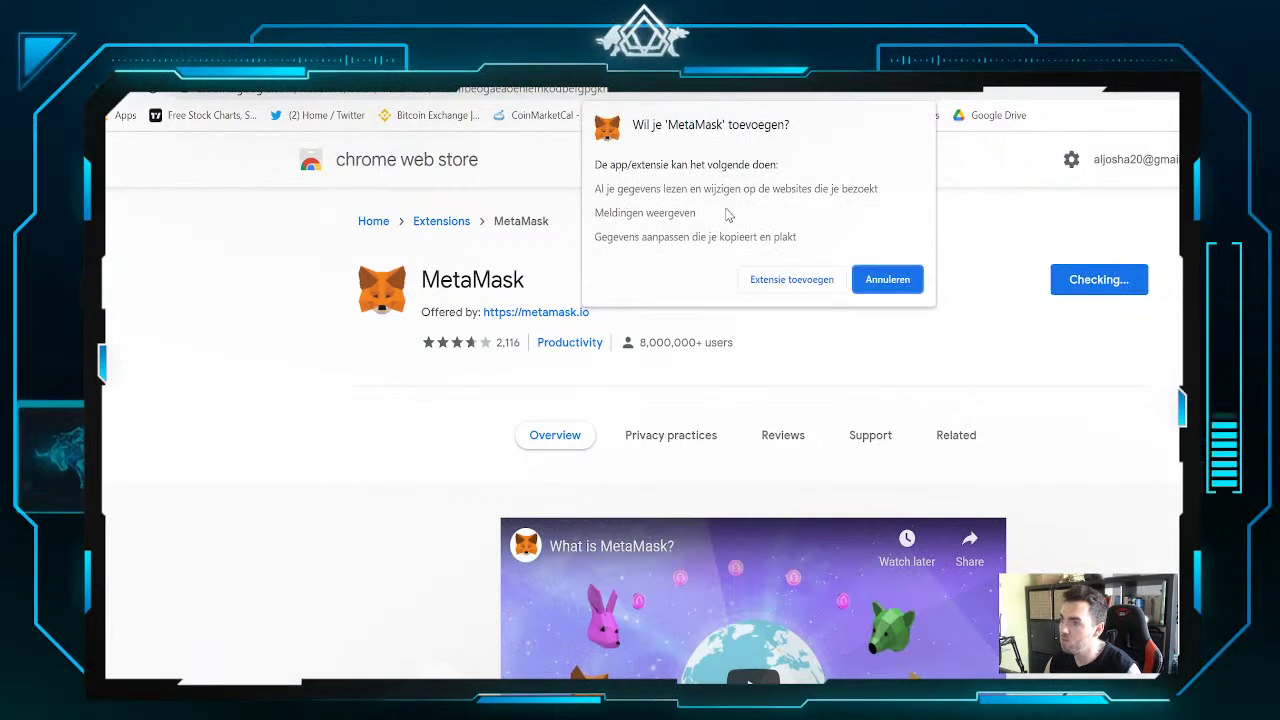
{"action": "left_click", "coordinate": [800, 283]}
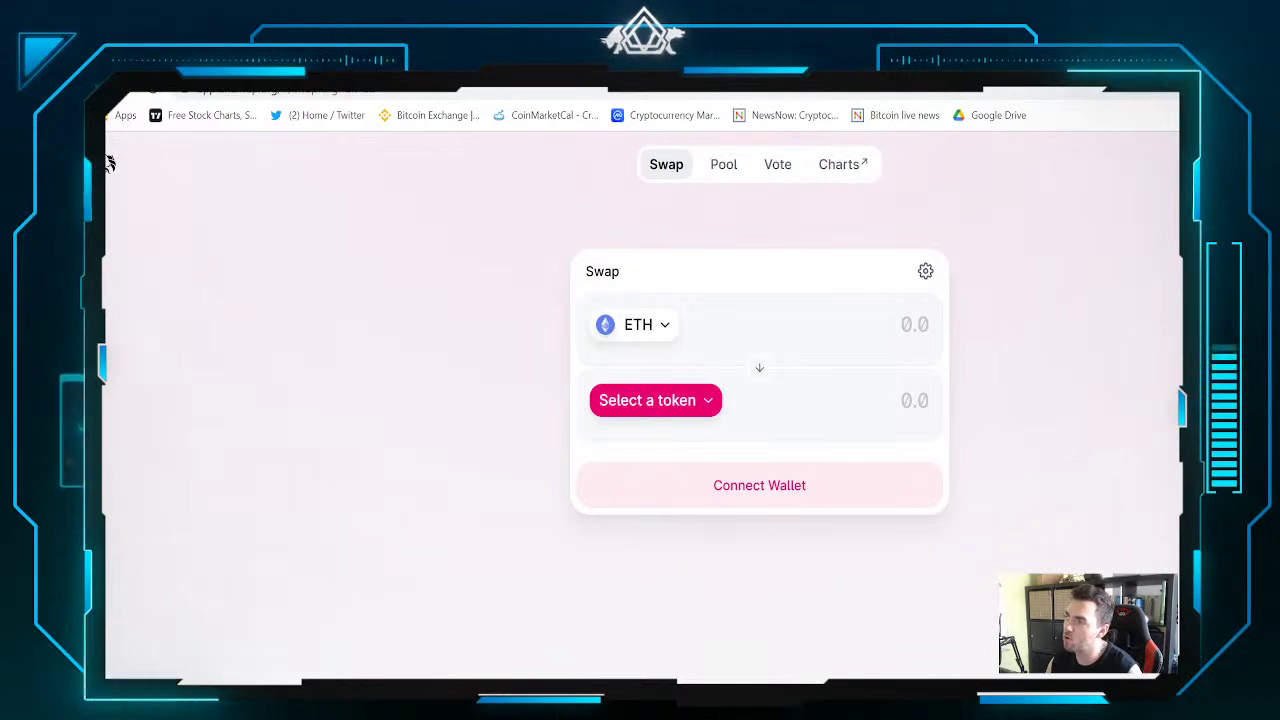
Start the MetaMask setup by choosing to create a new wallet and agreeing to share usage data
{"action": "left_click", "coordinate": [1178, 92]}
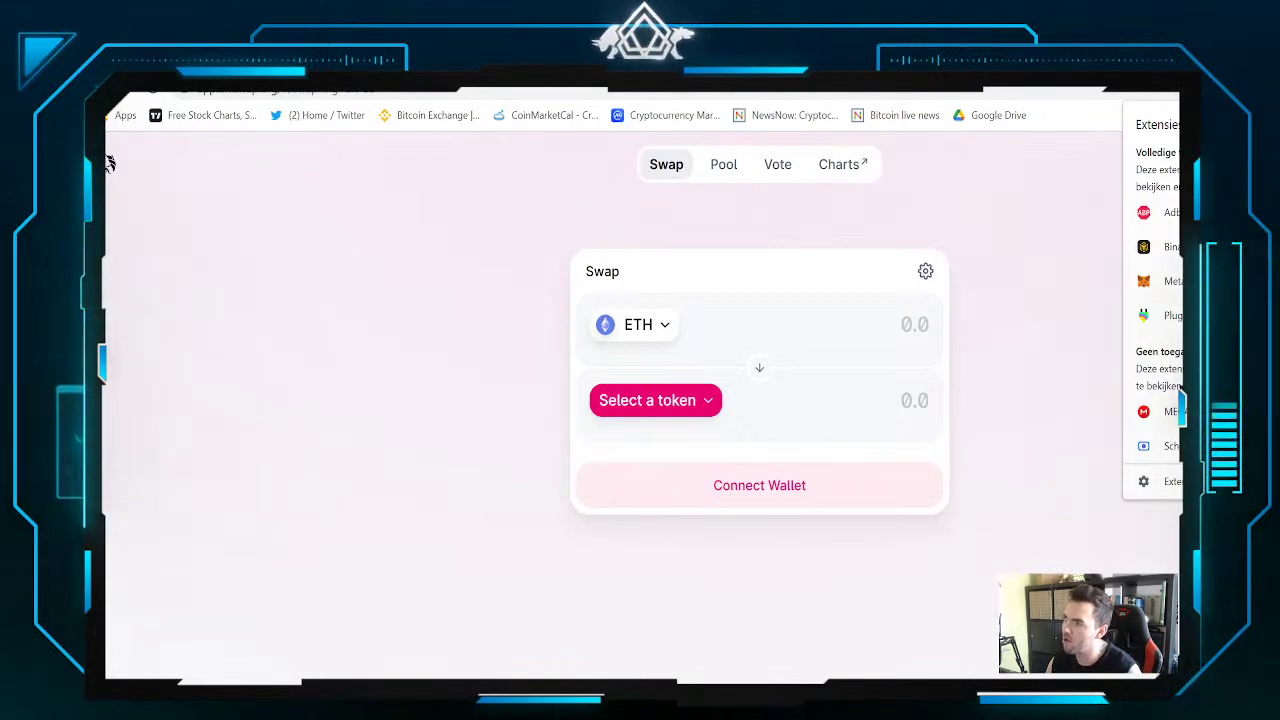
{"action": "left_click", "coordinate": [1054, 209]}
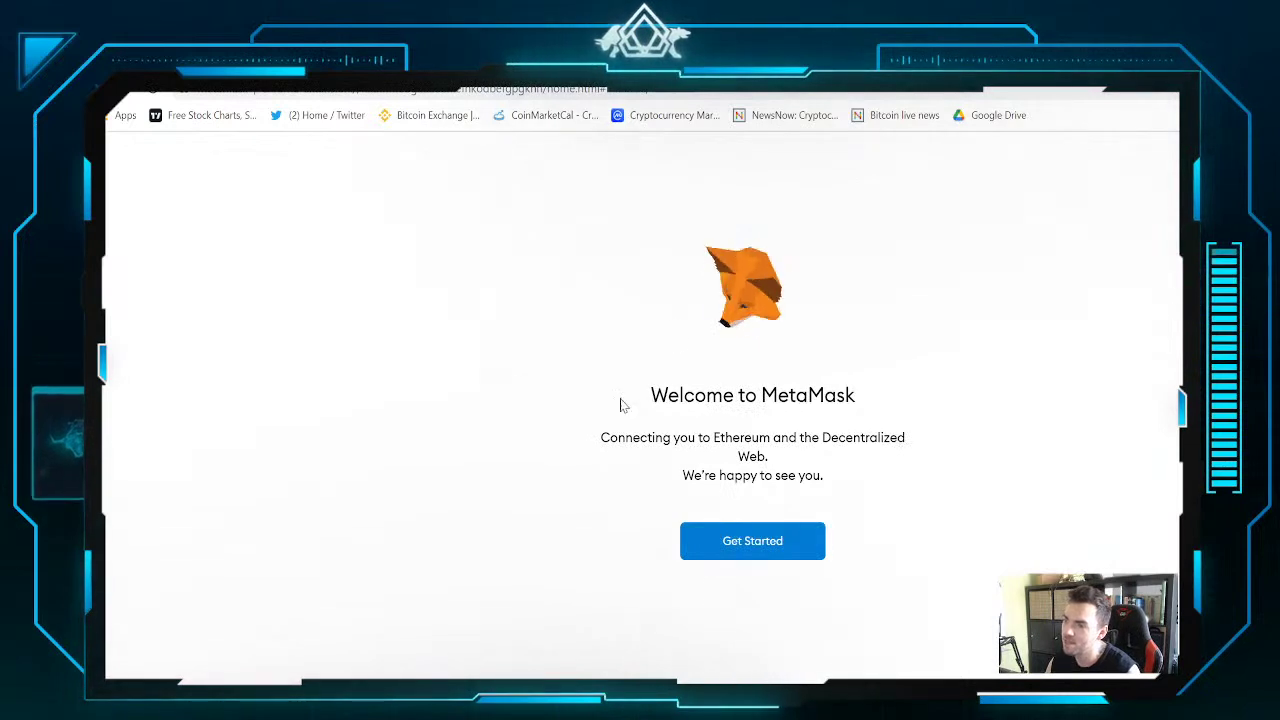
{"action": "left_click", "coordinate": [764, 542]}
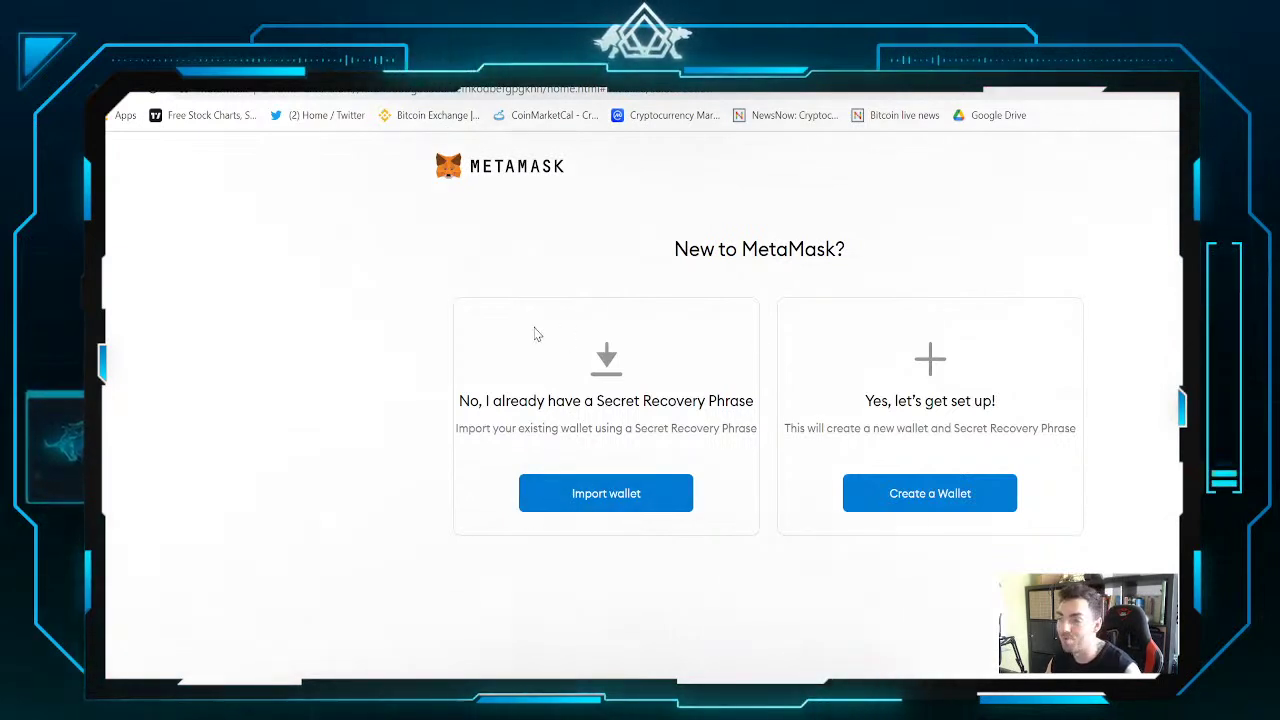
{"action": "left_click", "coordinate": [940, 499]}
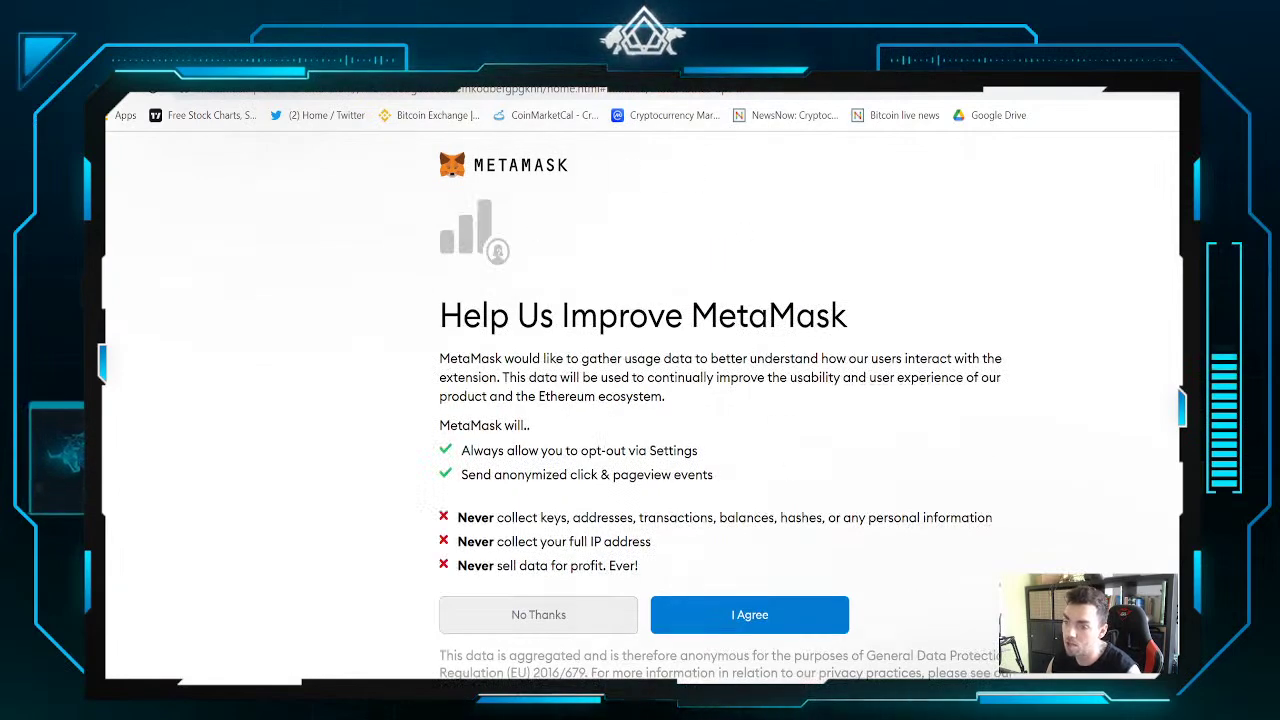
{"action": "left_click", "coordinate": [717, 618]}
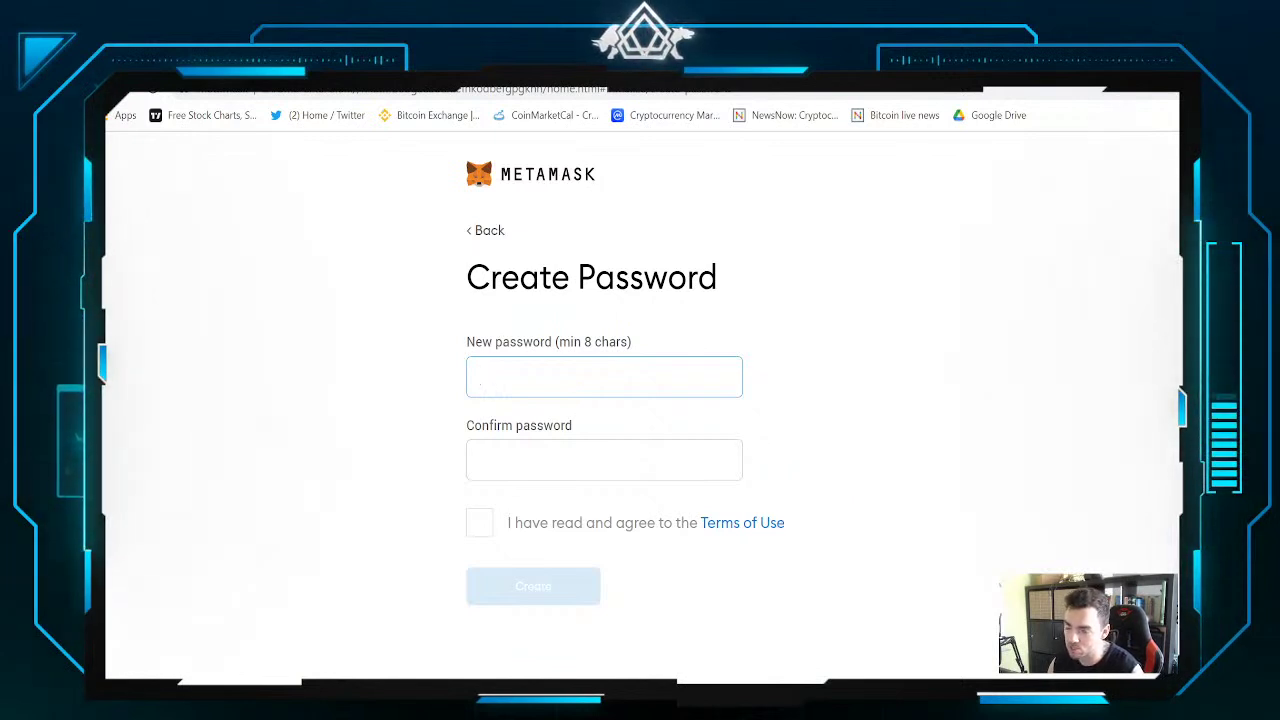
Enter and confirm a new wallet password, accept the Terms of Use, and create the wallet
{"action": "type", "text": "aaaaa"}
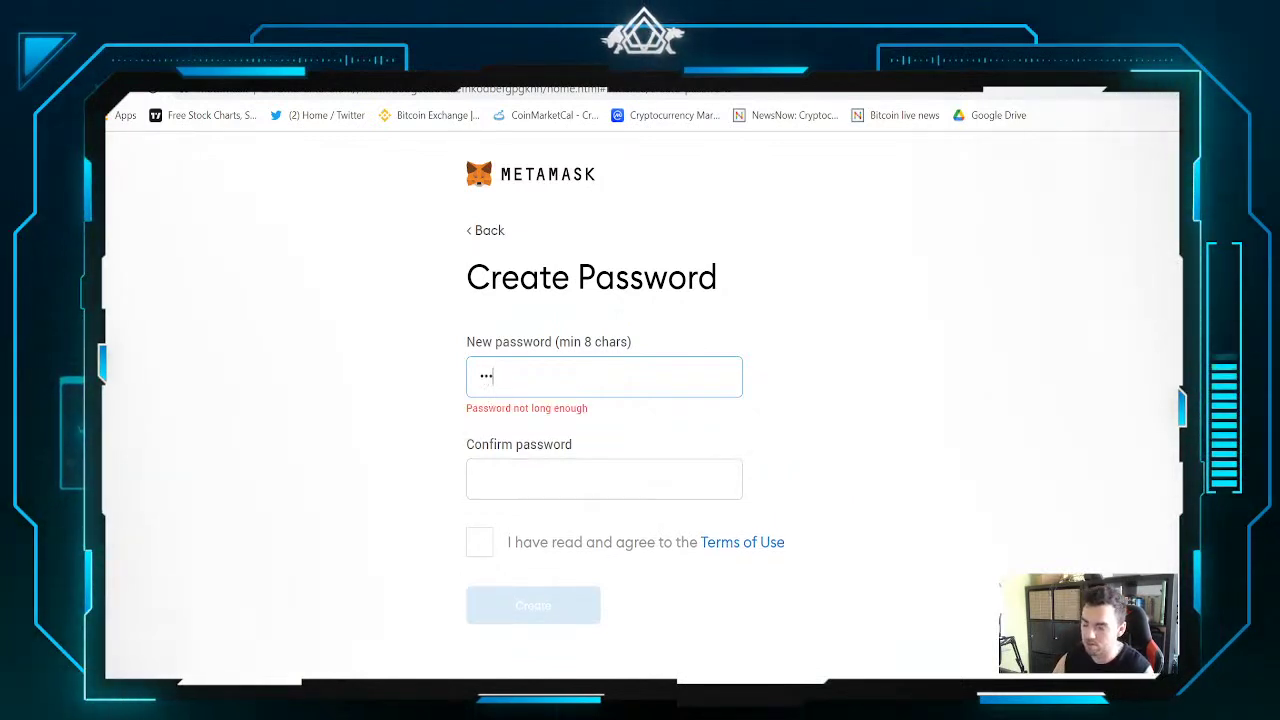
{"action": "type", "text": "•••"}
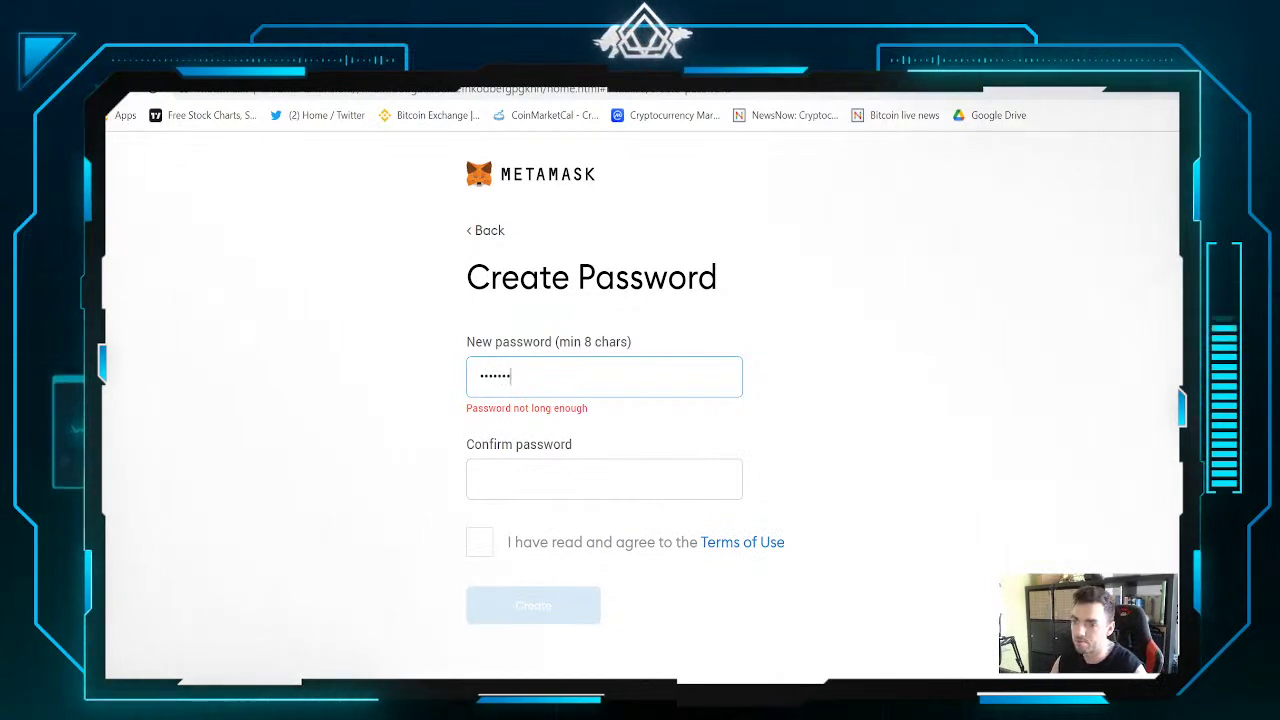
{"action": "key", "text": "Tab"}
{"action": "type", "text": "aaaa"}
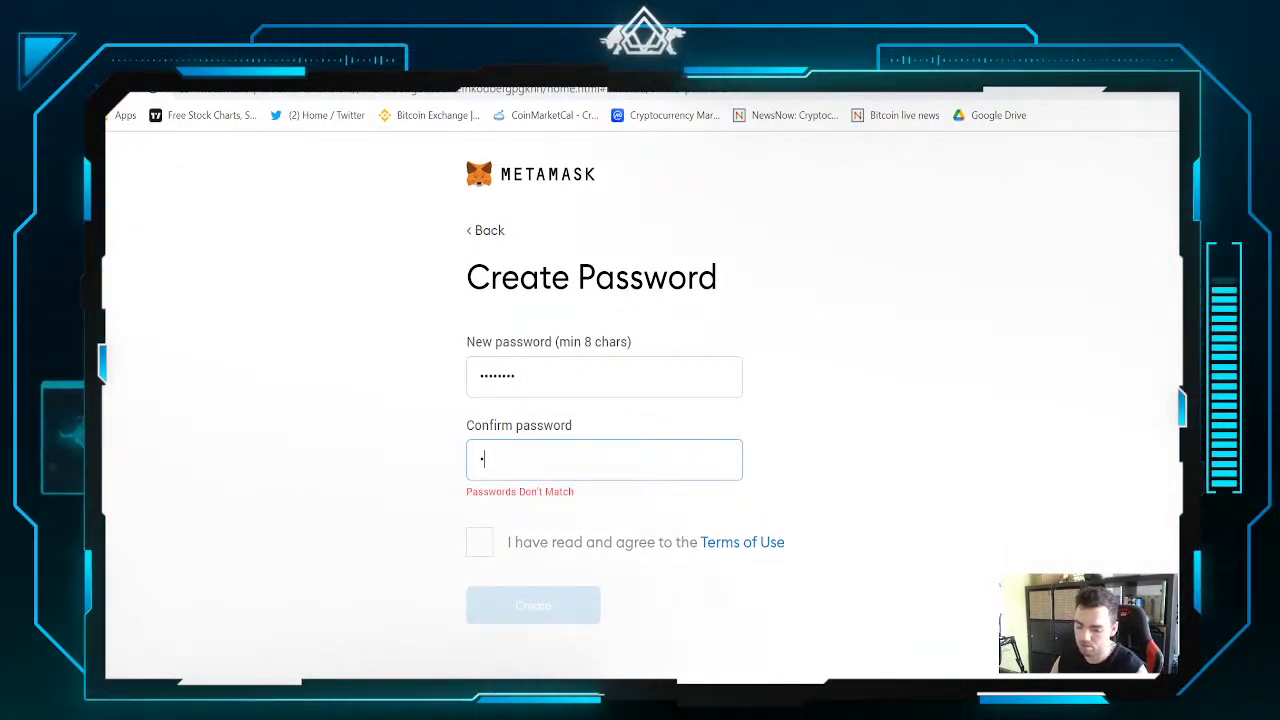
{"action": "type", "text": "aaaa"}
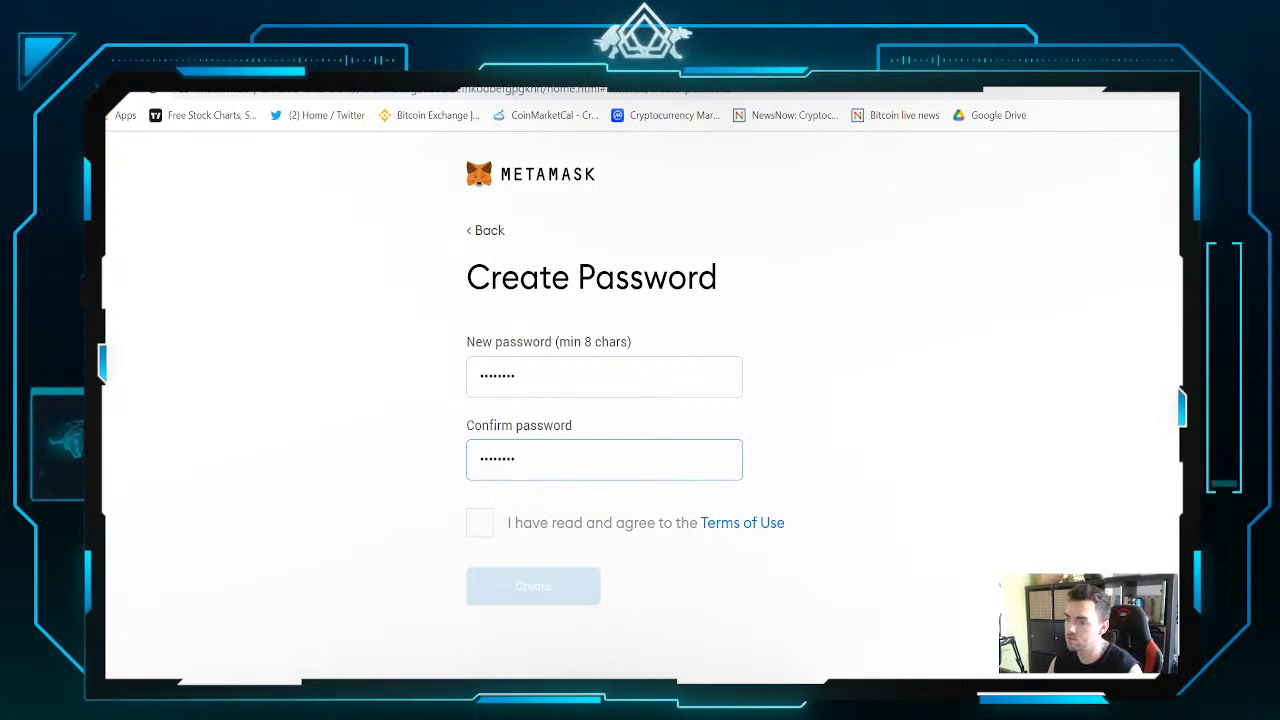
{"action": "left_click", "coordinate": [479, 522]}
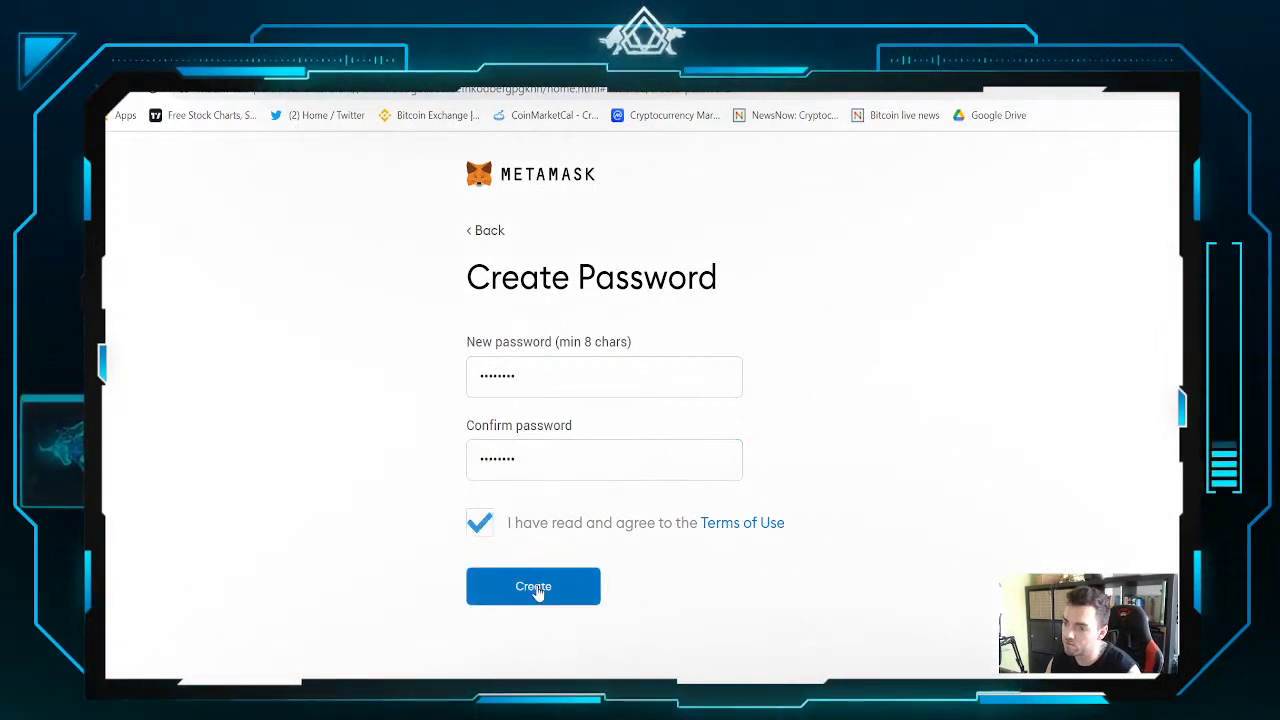
{"action": "left_click", "coordinate": [537, 589]}
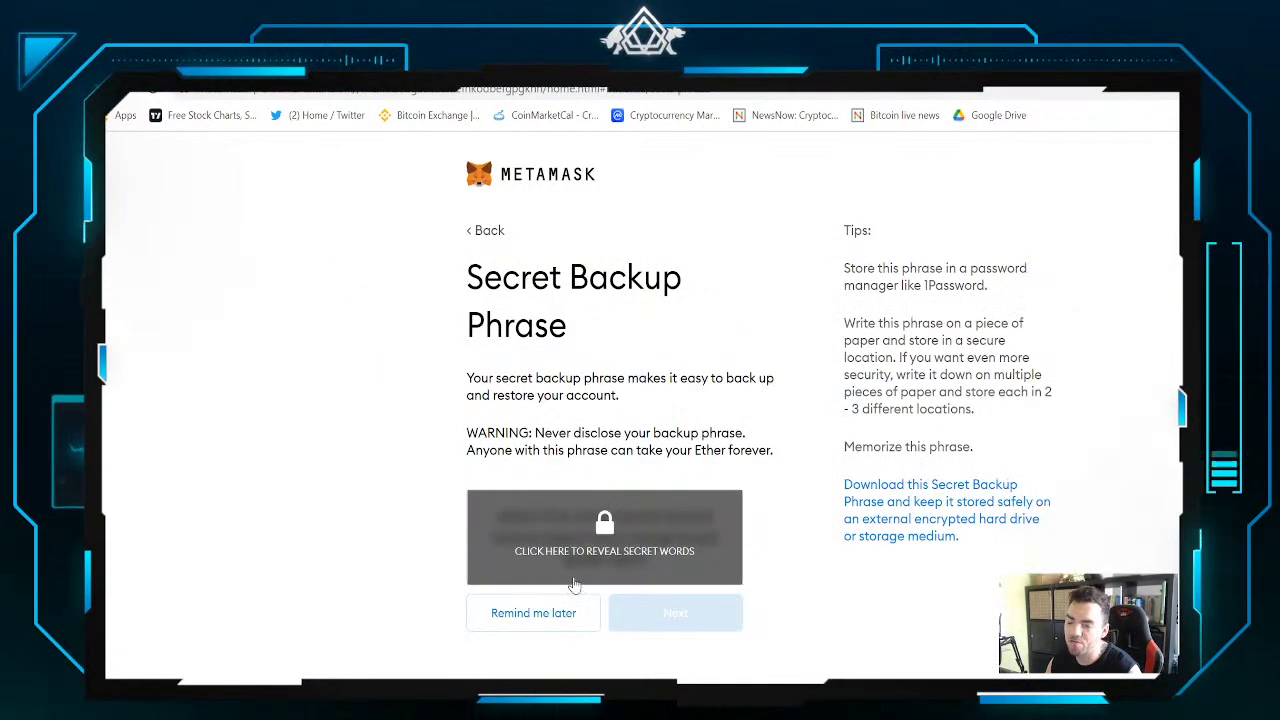
Reveal the wallet's secret backup phrase and highlight its words to examine them
{"action": "left_click", "coordinate": [590, 525]}
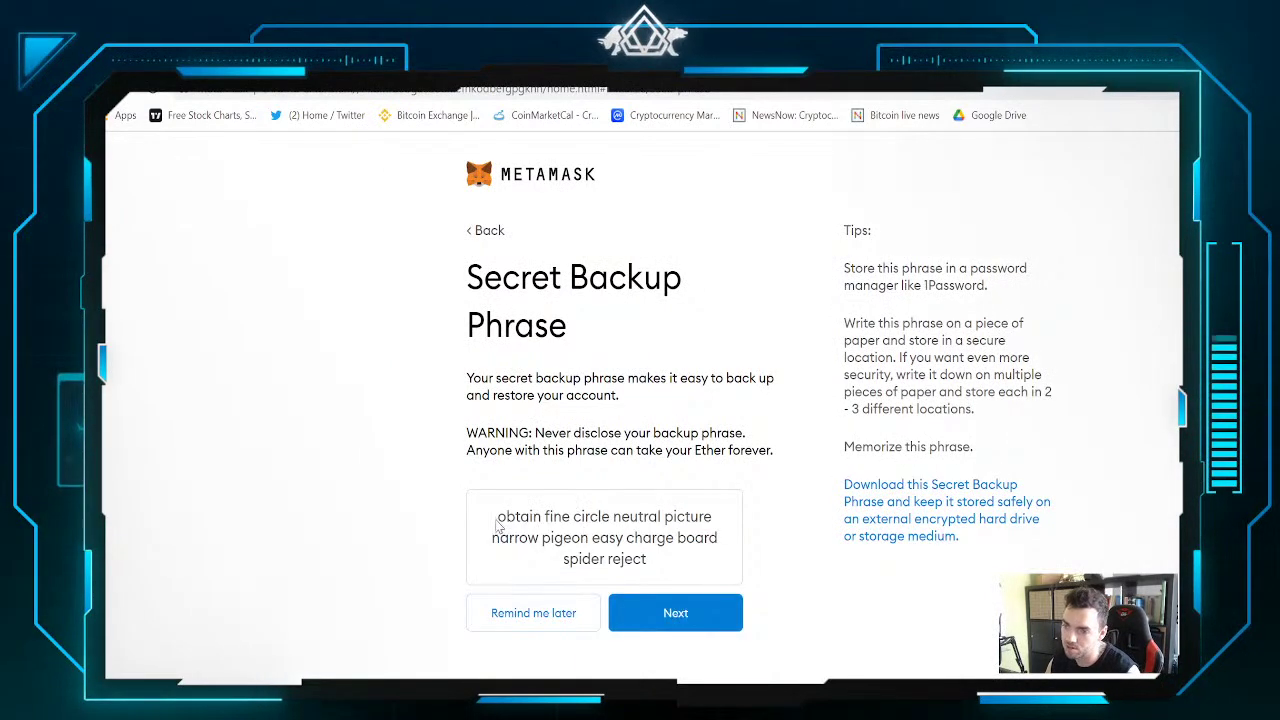
{"action": "left_click_drag", "start_coordinate": [498, 516], "coordinate": [662, 562]}
{"action": "left_click", "coordinate": [662, 562]}
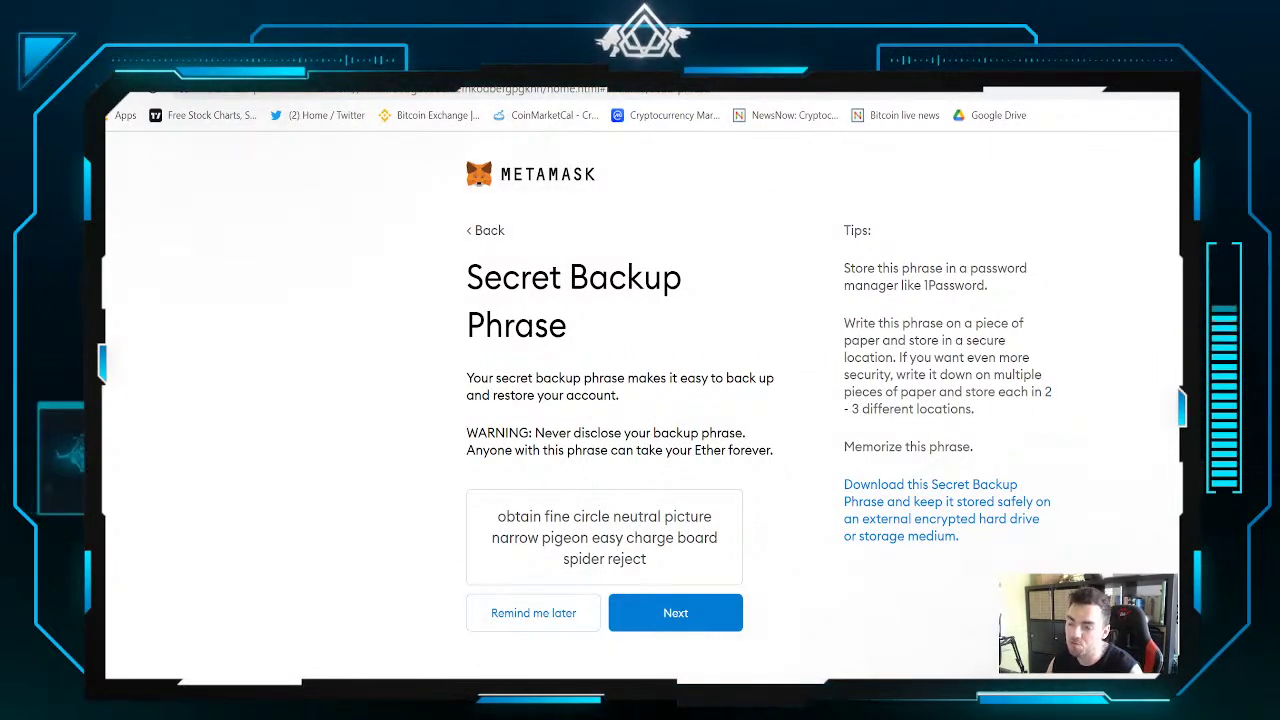
{"action": "left_click_drag", "start_coordinate": [497, 516], "coordinate": [653, 562]}
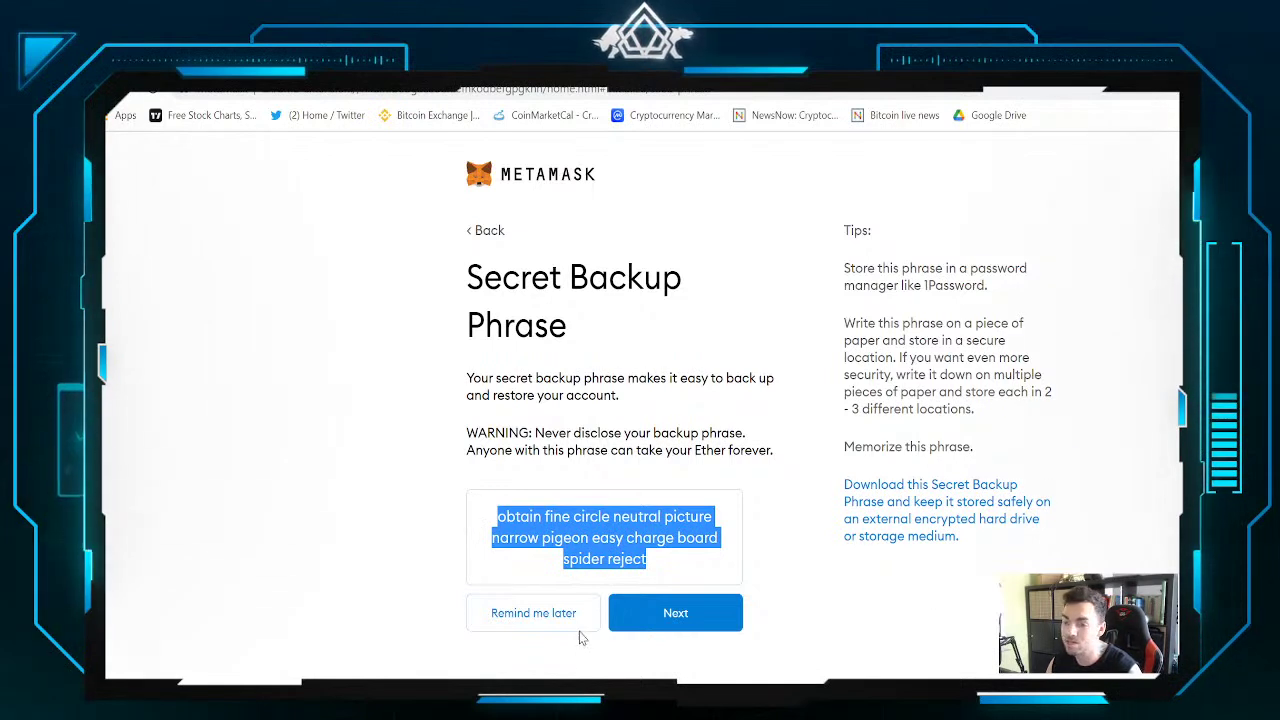
{"action": "left_click", "coordinate": [592, 530]}
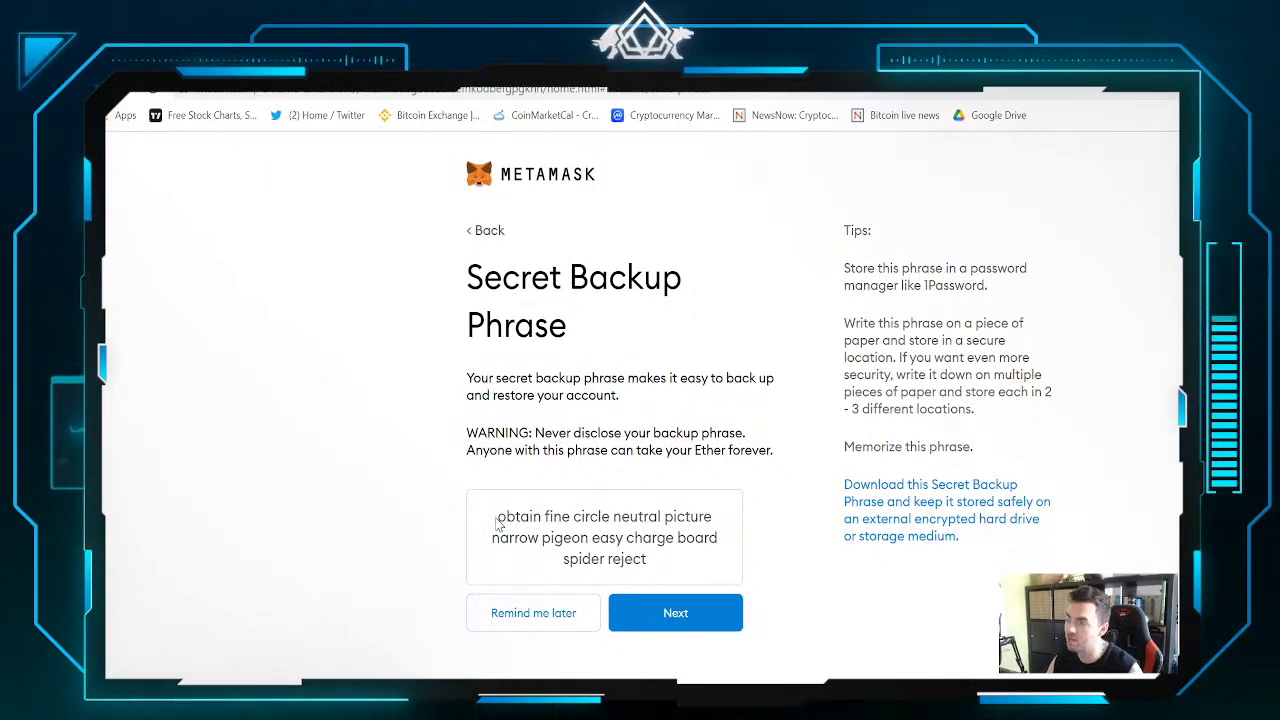
{"action": "left_click_drag", "start_coordinate": [496, 521], "coordinate": [690, 587]}
{"action": "left_click", "coordinate": [689, 583]}
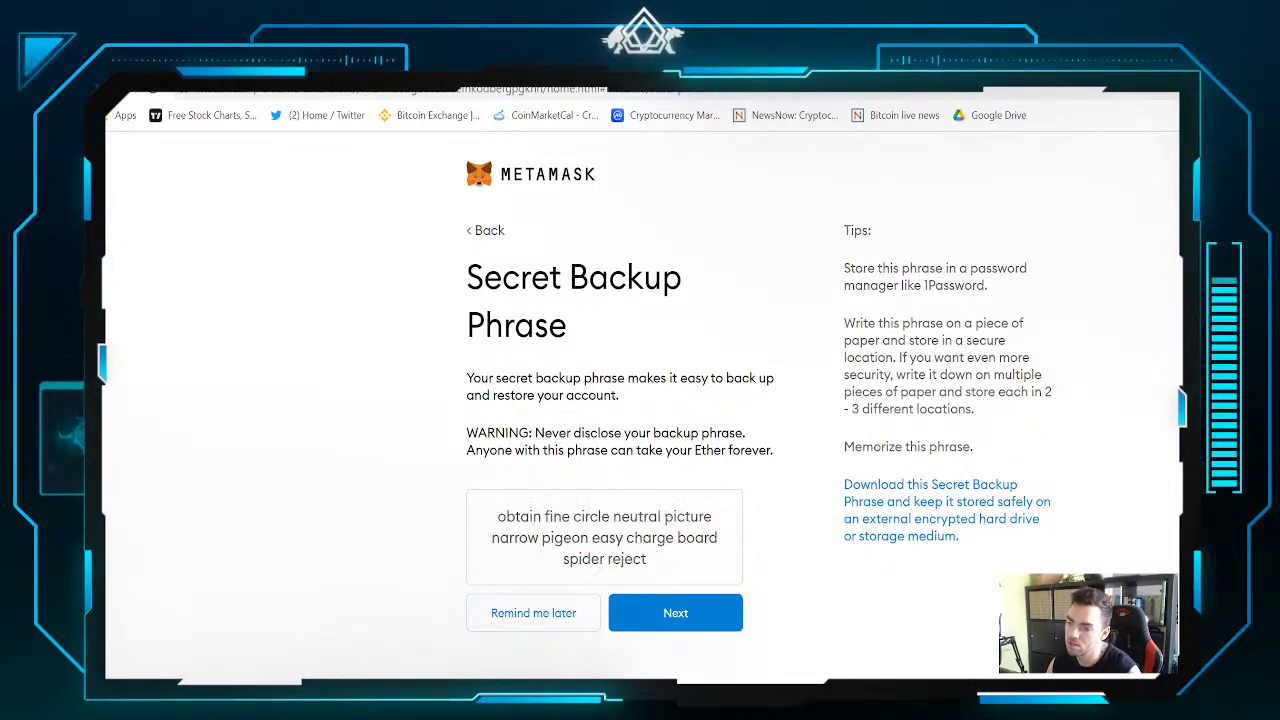
Postpone the secret backup phrase confirmation with the remind-later option and close the What's new notice
{"action": "left_click", "coordinate": [688, 613]}
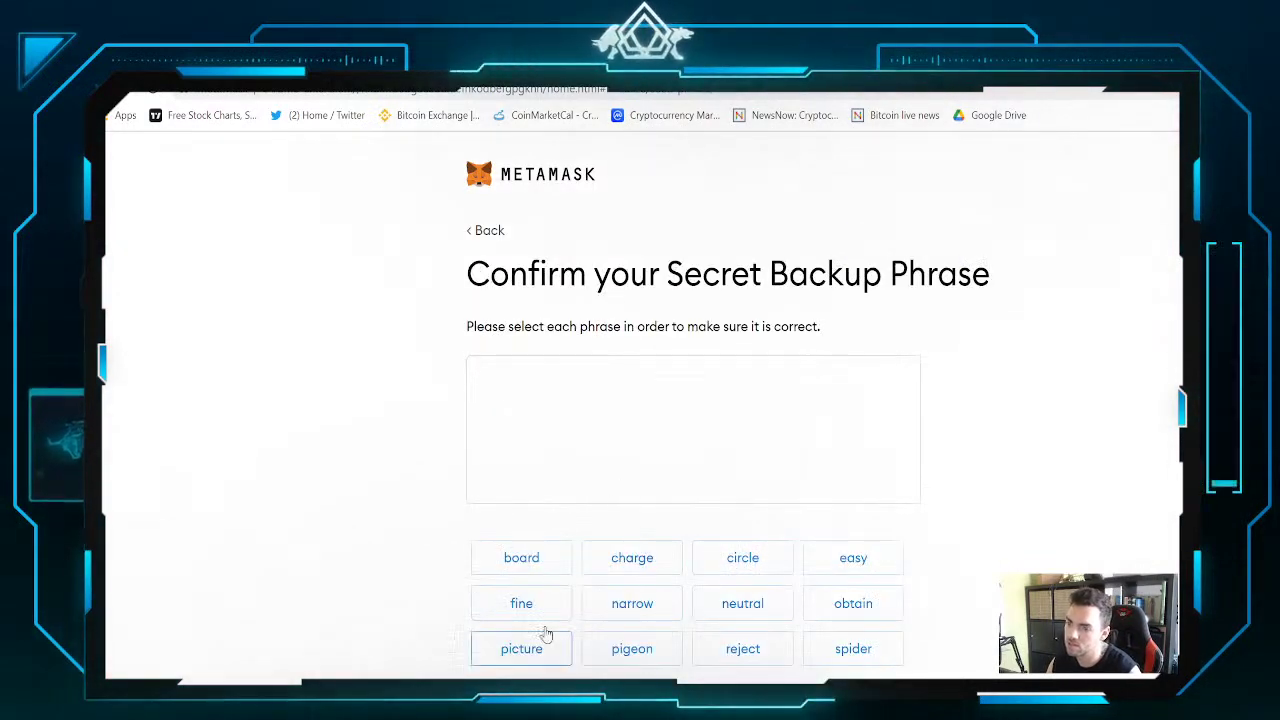
{"action": "left_click", "coordinate": [487, 230]}
{"action": "left_click", "coordinate": [532, 610]}
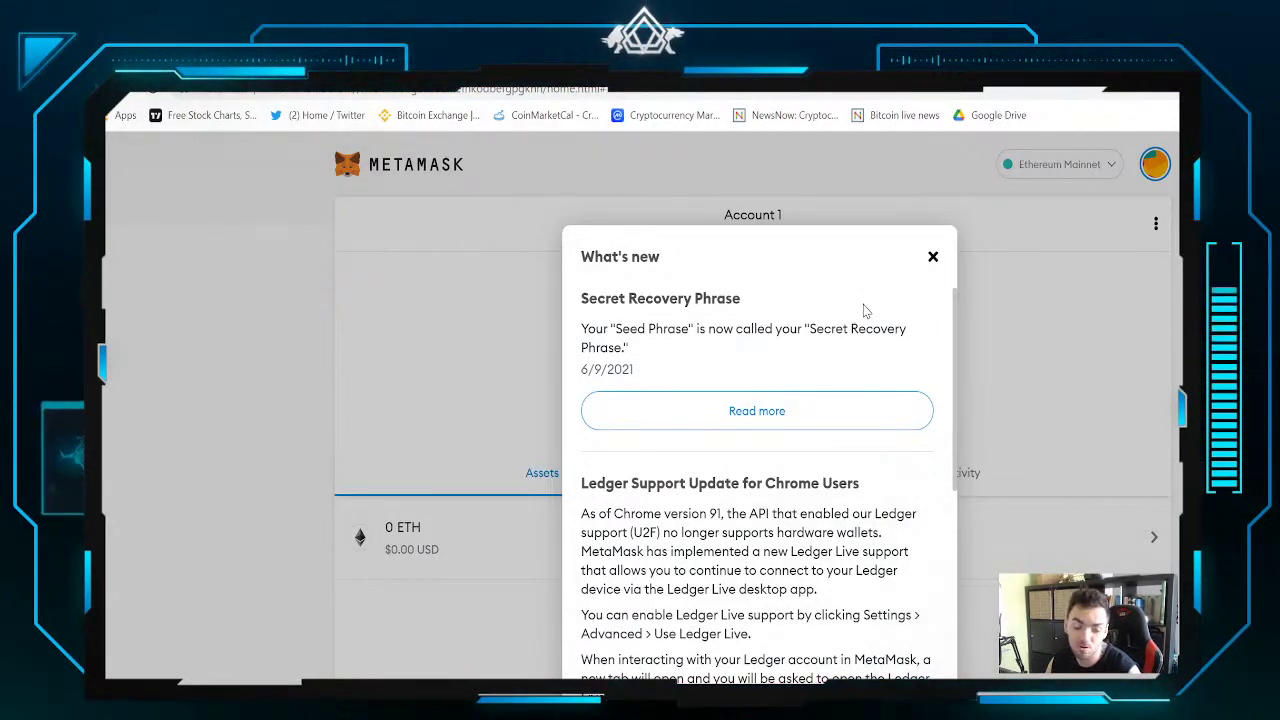
{"action": "left_click", "coordinate": [933, 259]}
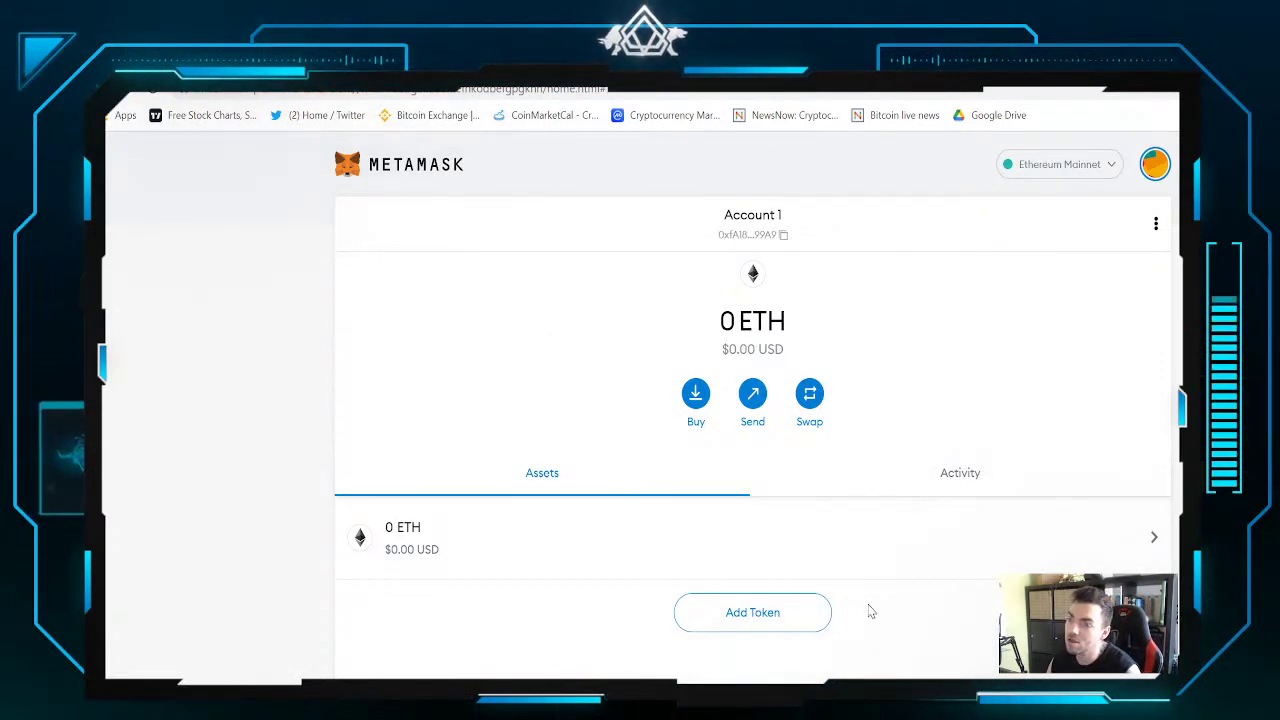
Open the MetaMask extension popup over the wallet page and look through the account's balance and assets
{"action": "left_click", "coordinate": [718, 222]}
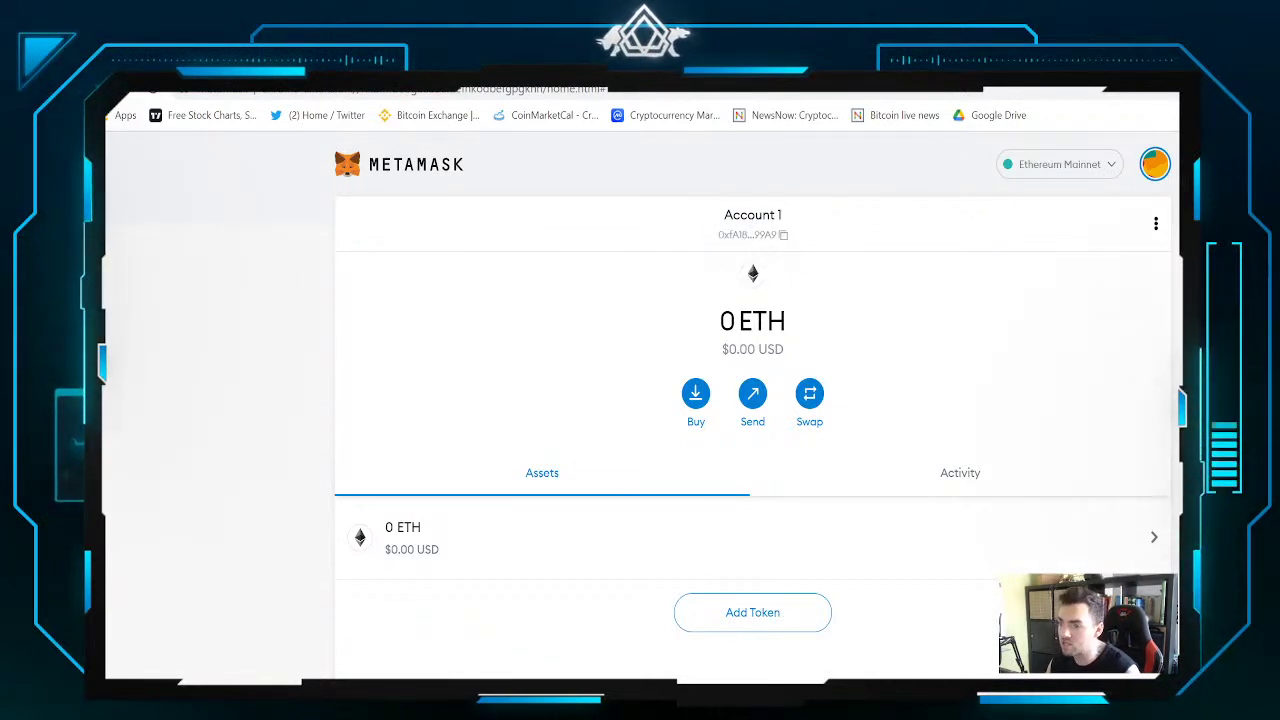
{"action": "left_click", "coordinate": [780, 218]}
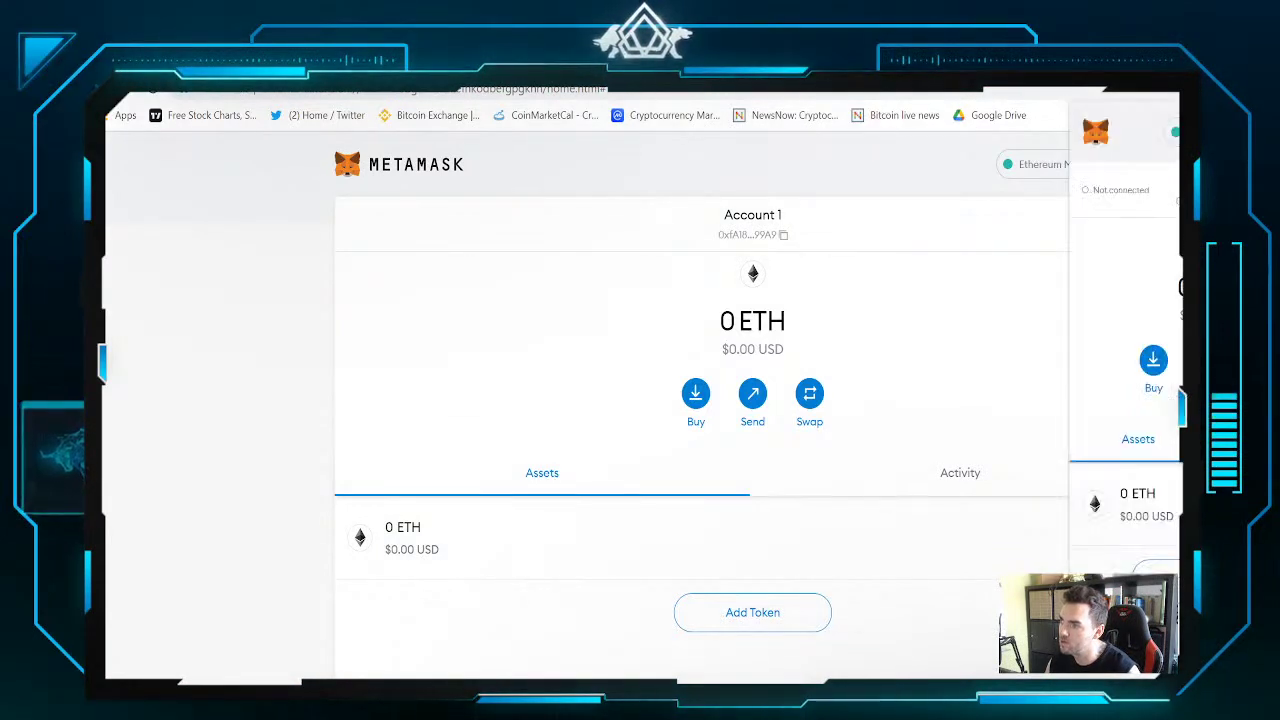
{"action": "scroll", "coordinate": [1150, 435], "scroll_direction": "down", "scroll_amount": 1}
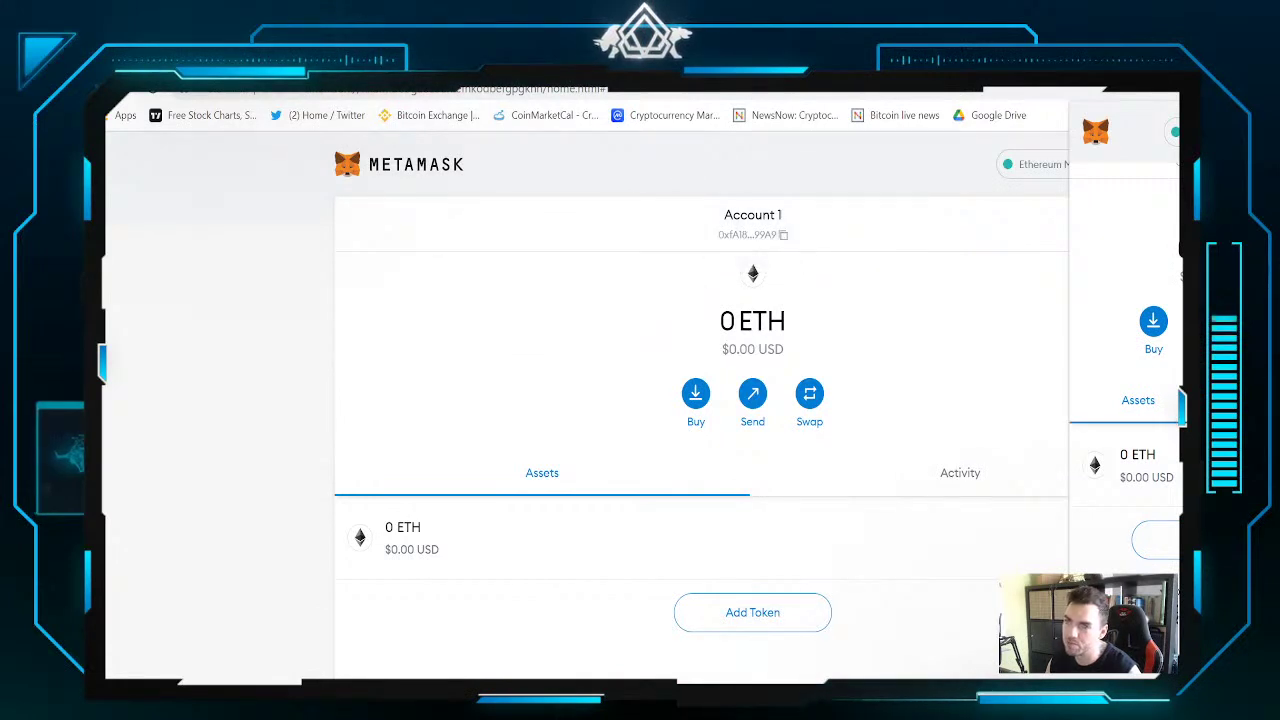
Switch to the Uniswap swap page, check the wallet's connection status in the MetaMask extension popup, and close it
{"action": "key", "text": "ctrl+Tab"}
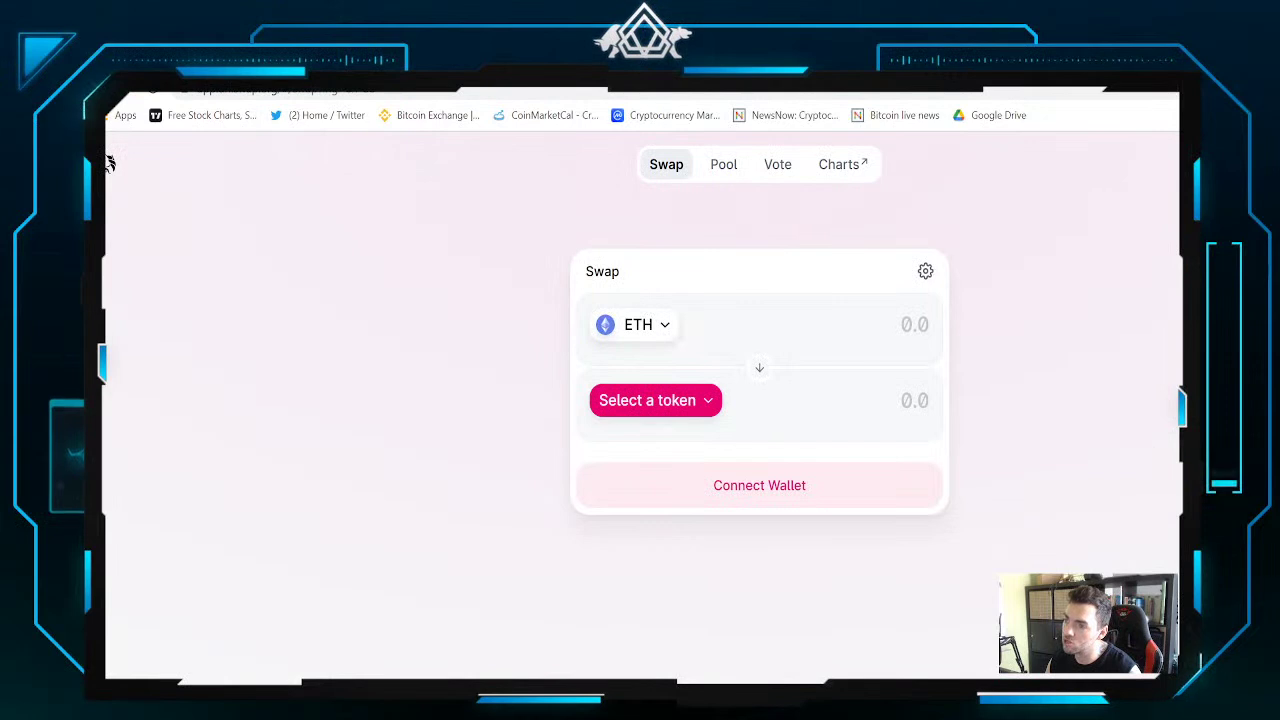
{"action": "scroll", "coordinate": [1140, 350], "scroll_direction": "down", "scroll_amount": 2}
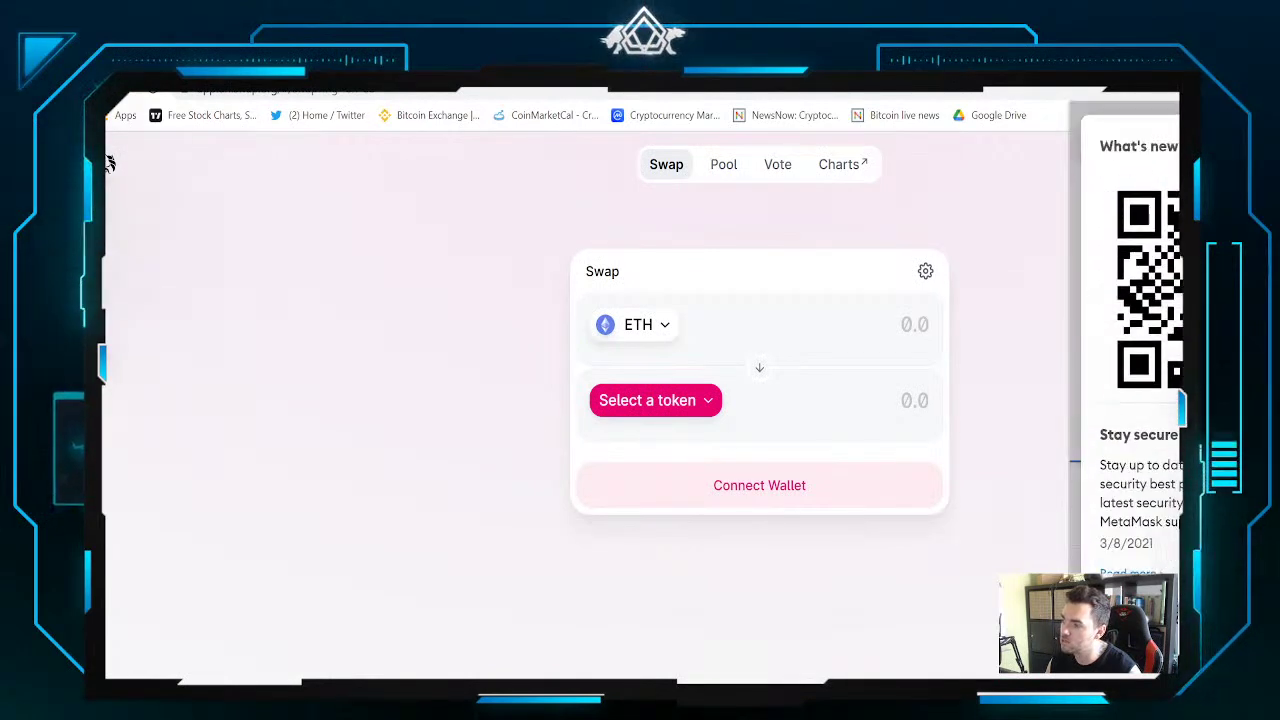
{"action": "scroll", "coordinate": [1140, 350], "scroll_direction": "up", "scroll_amount": 2}
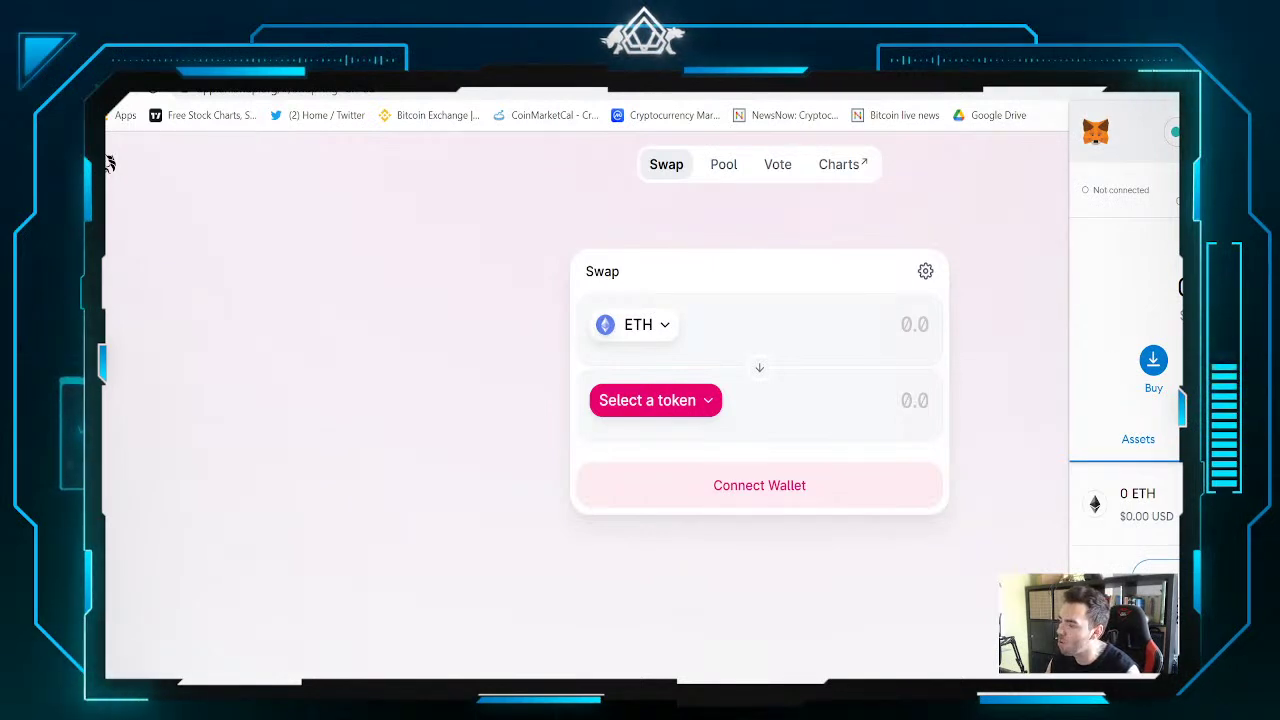
{"action": "scroll", "coordinate": [1157, 530], "scroll_direction": "down", "scroll_amount": 1}
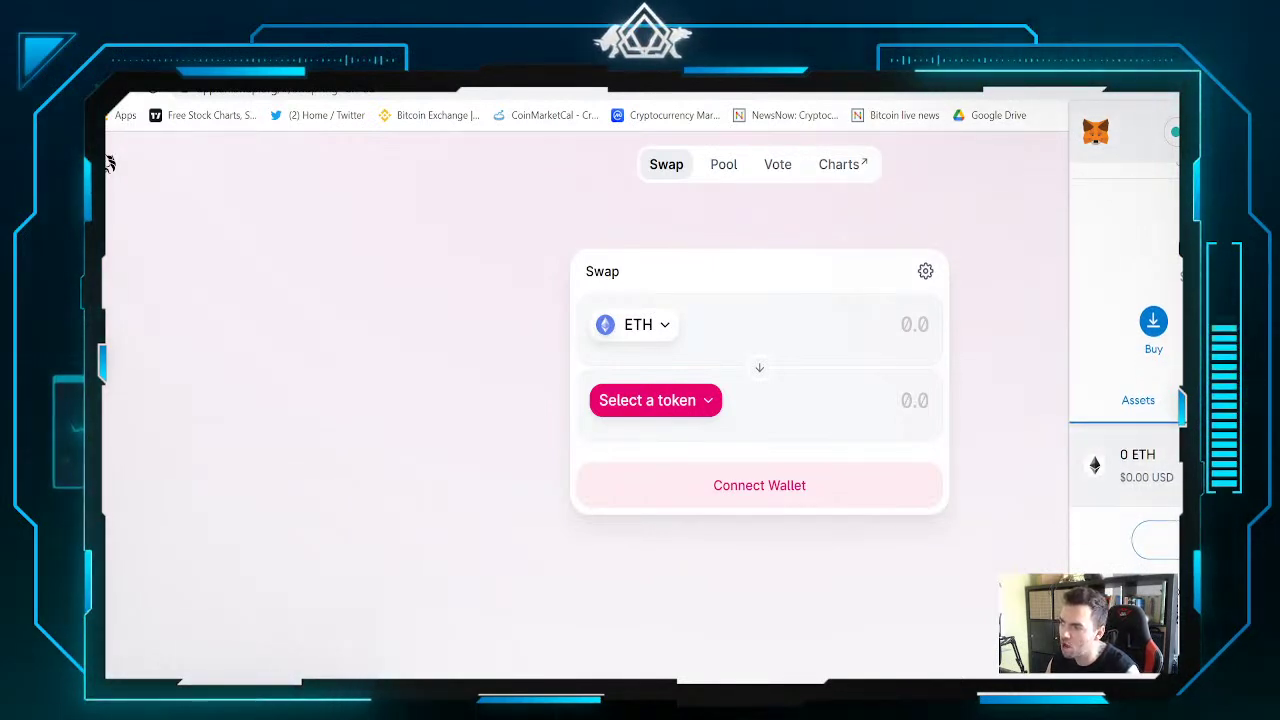
{"action": "scroll", "coordinate": [1125, 400], "scroll_direction": "up", "scroll_amount": 1}
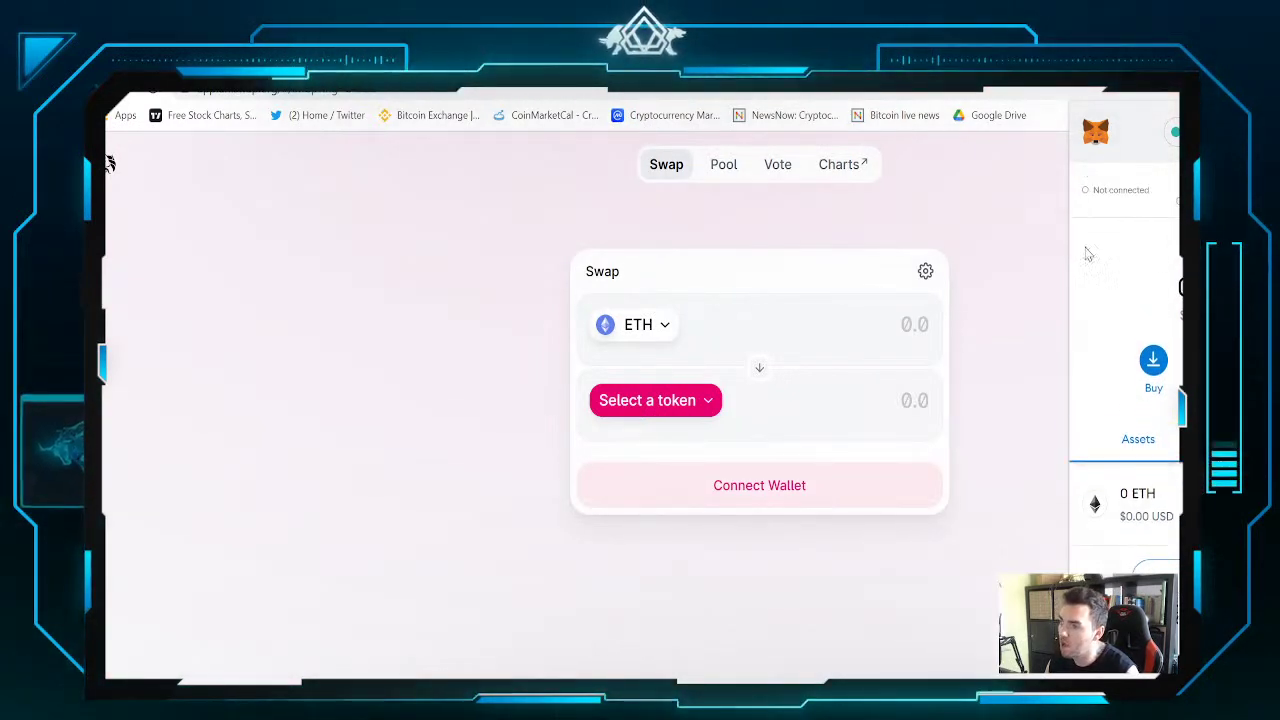
{"action": "left_click", "coordinate": [1012, 236]}
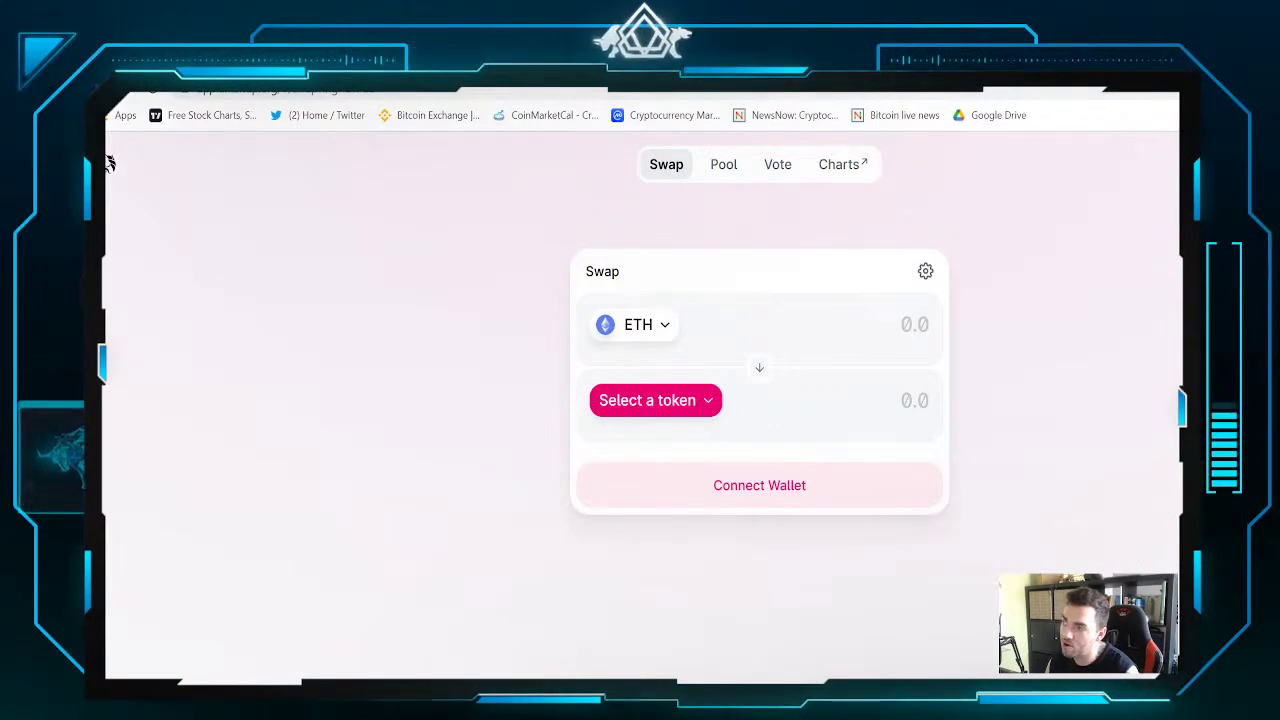
Try to connect the MetaMask wallet to Uniswap
{"action": "left_click", "coordinate": [759, 485]}
{"action": "left_click", "coordinate": [814, 418]}
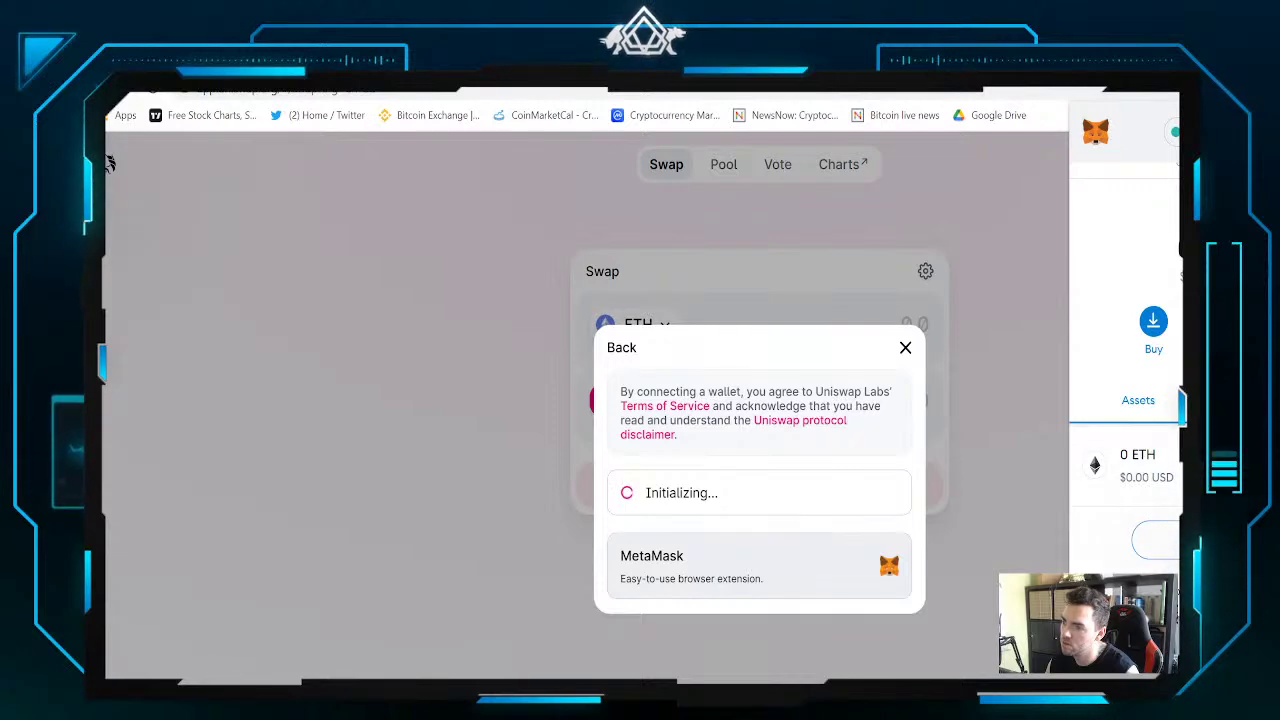
{"action": "left_click", "coordinate": [1022, 445]}
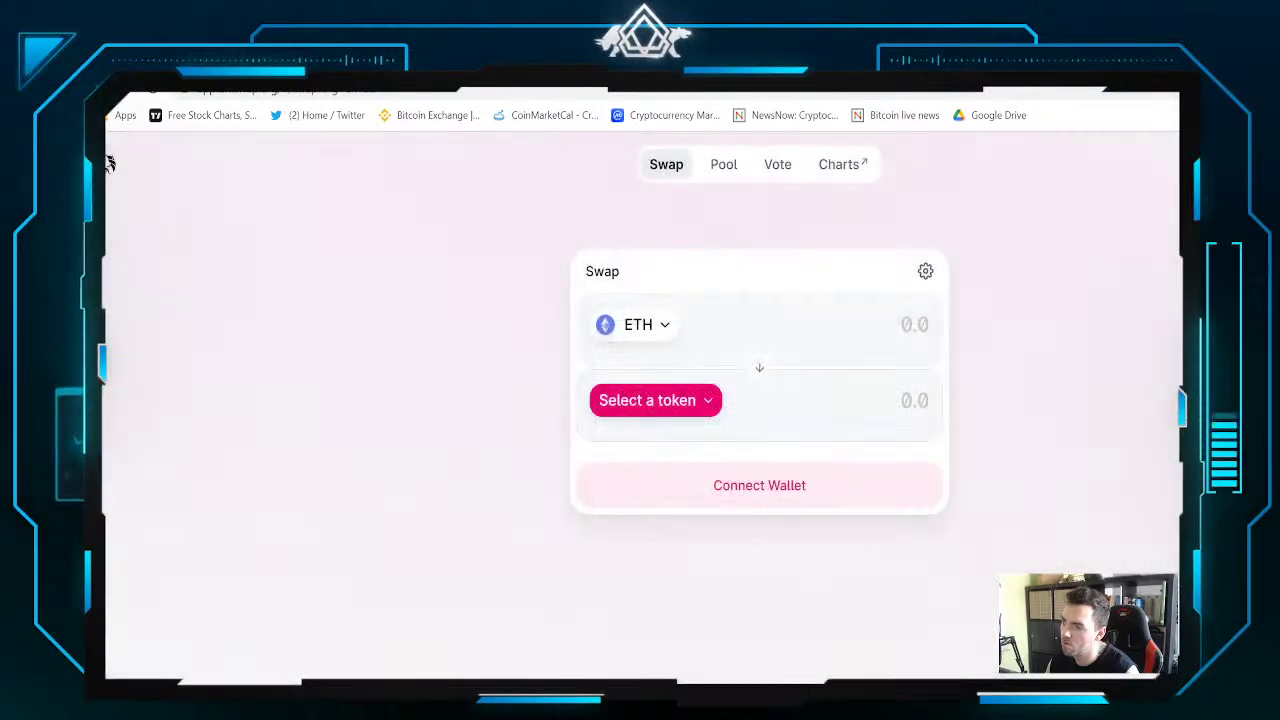
{"action": "left_click", "coordinate": [759, 485]}
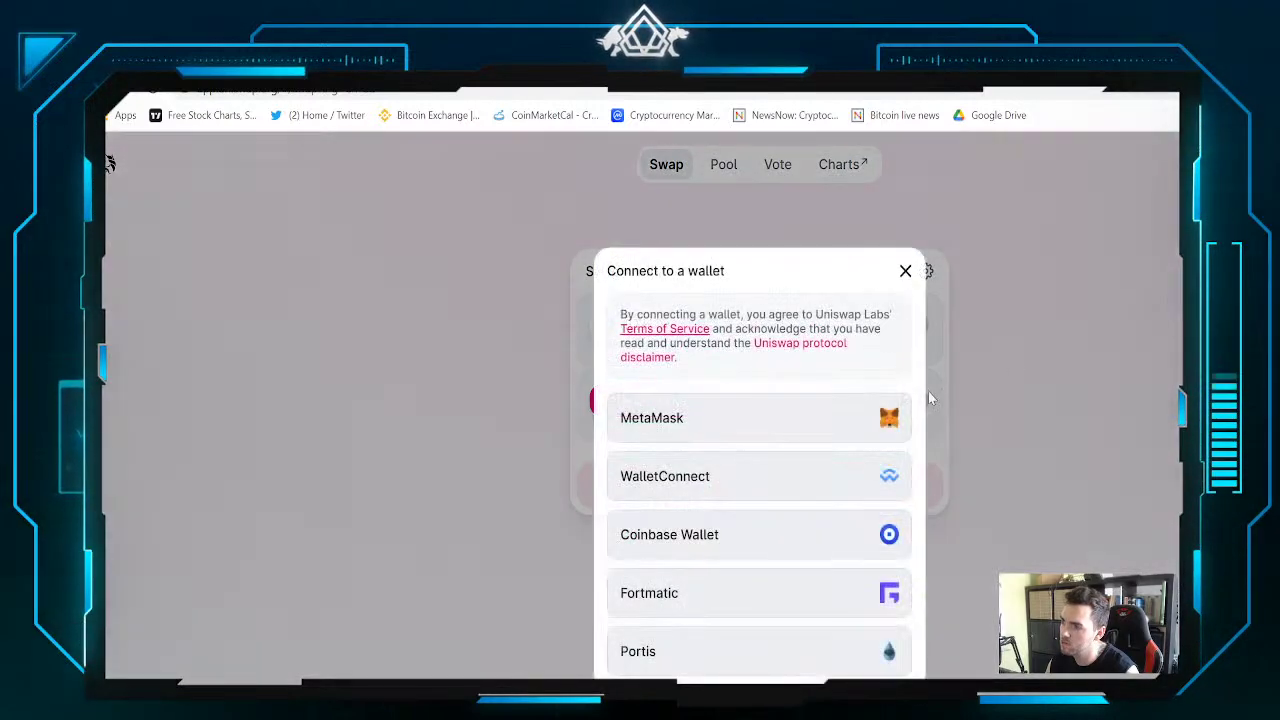
{"action": "left_click", "coordinate": [760, 418]}
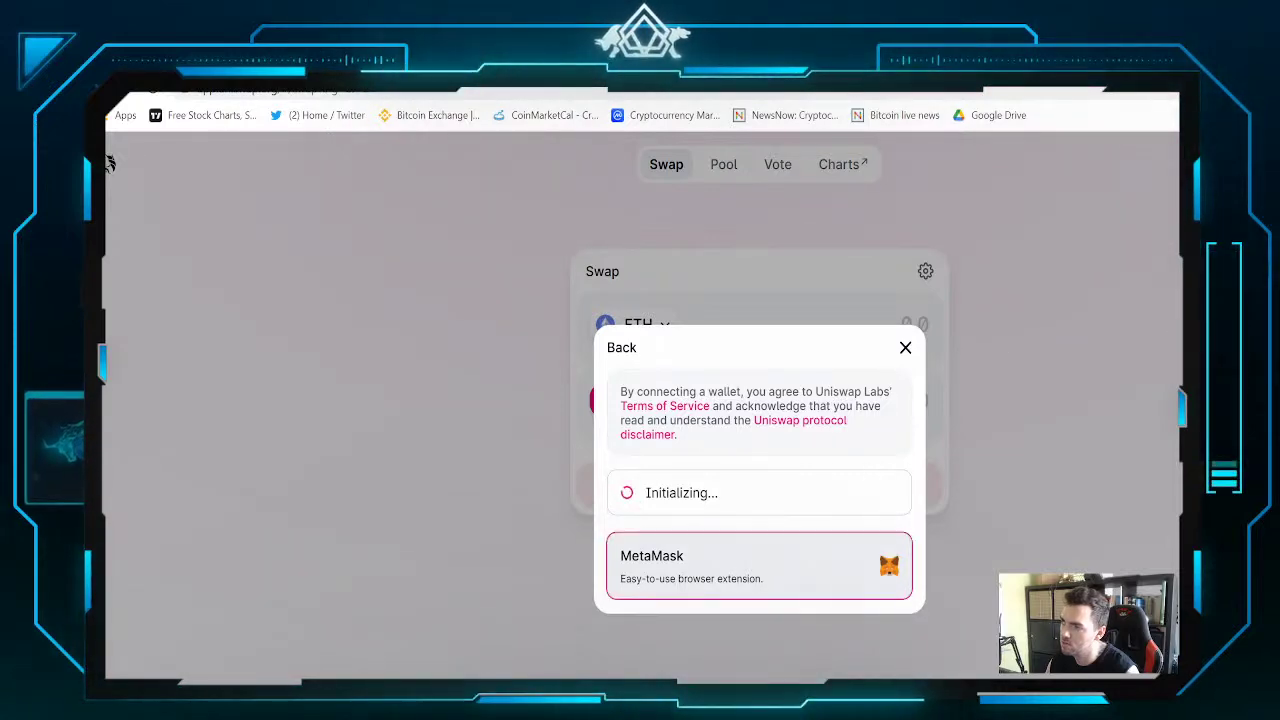
{"action": "left_click", "coordinate": [744, 263]}
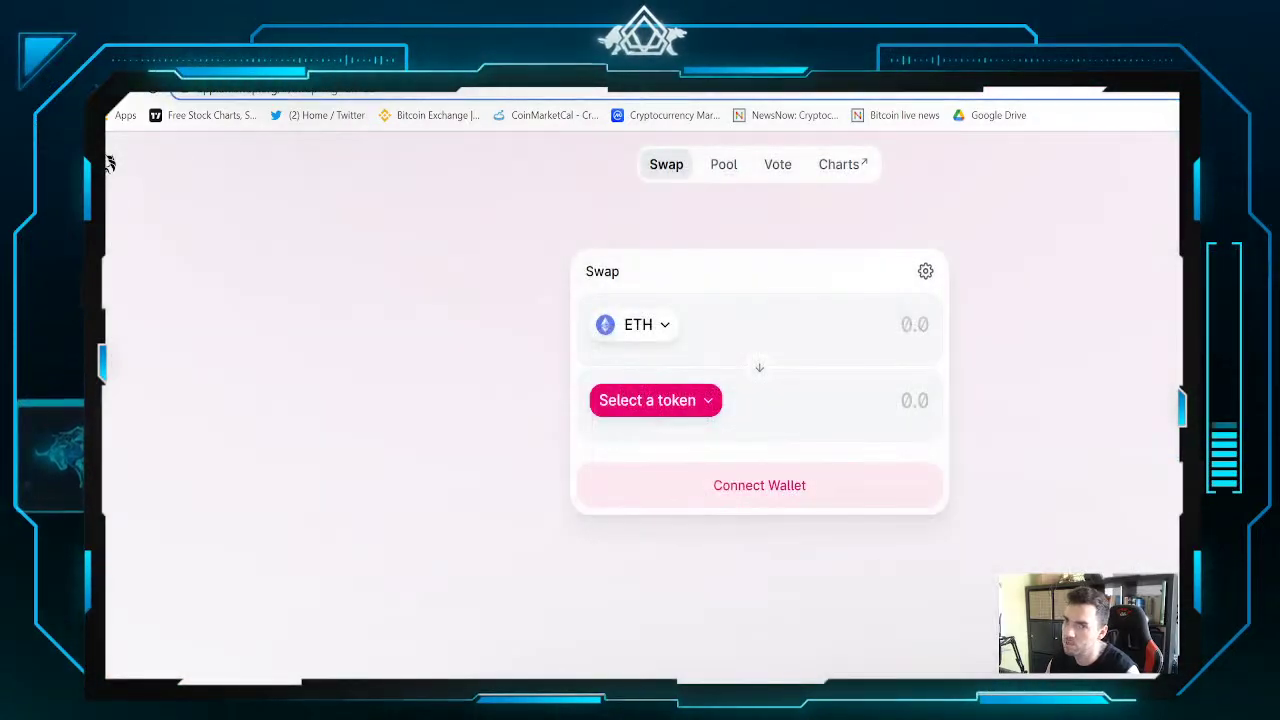
Reload the Uniswap swap page and connect the MetaMask wallet to it
{"action": "left_click", "coordinate": [334, 92]}
{"action": "key", "text": "Return"}
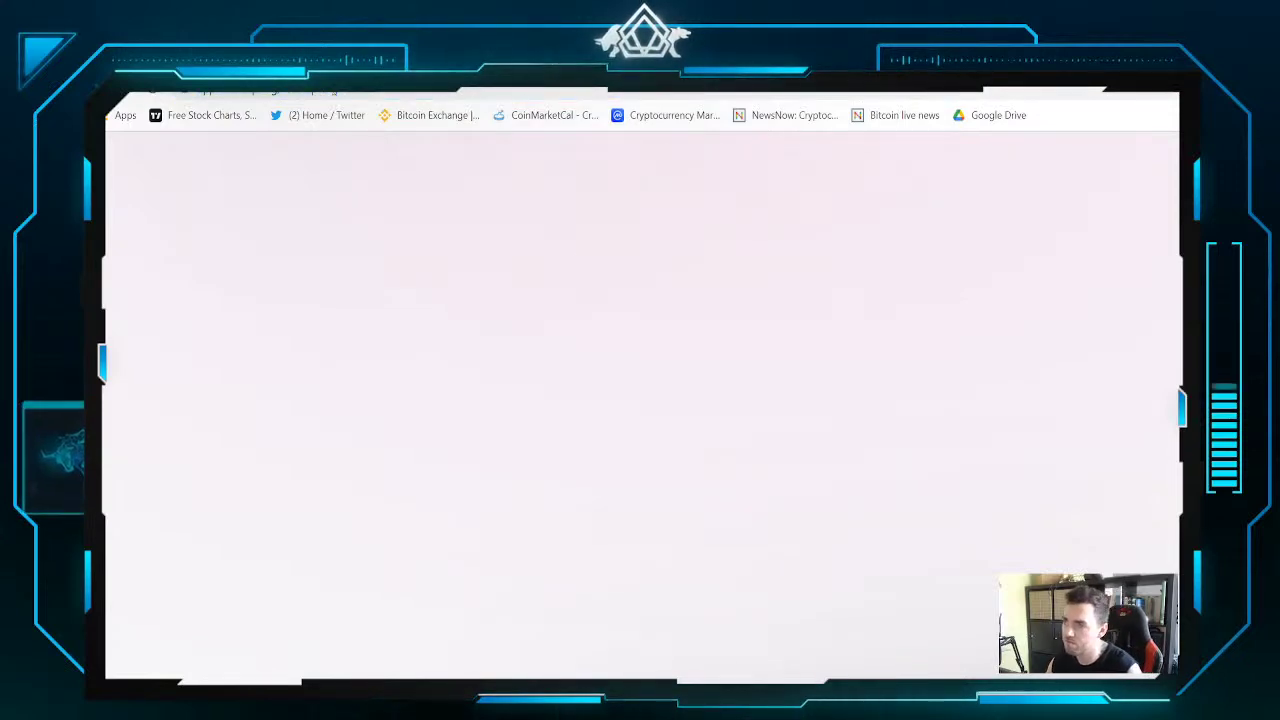
{"action": "left_click", "coordinate": [700, 485]}
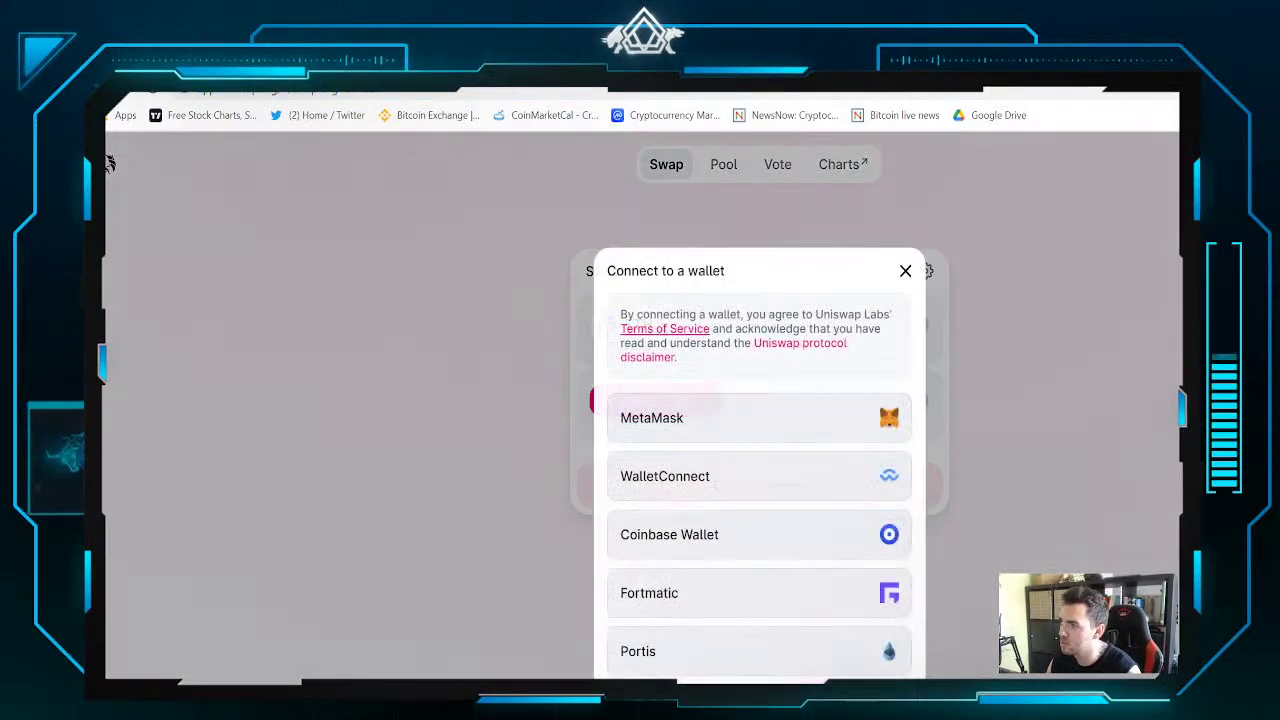
{"action": "left_click", "coordinate": [700, 486]}
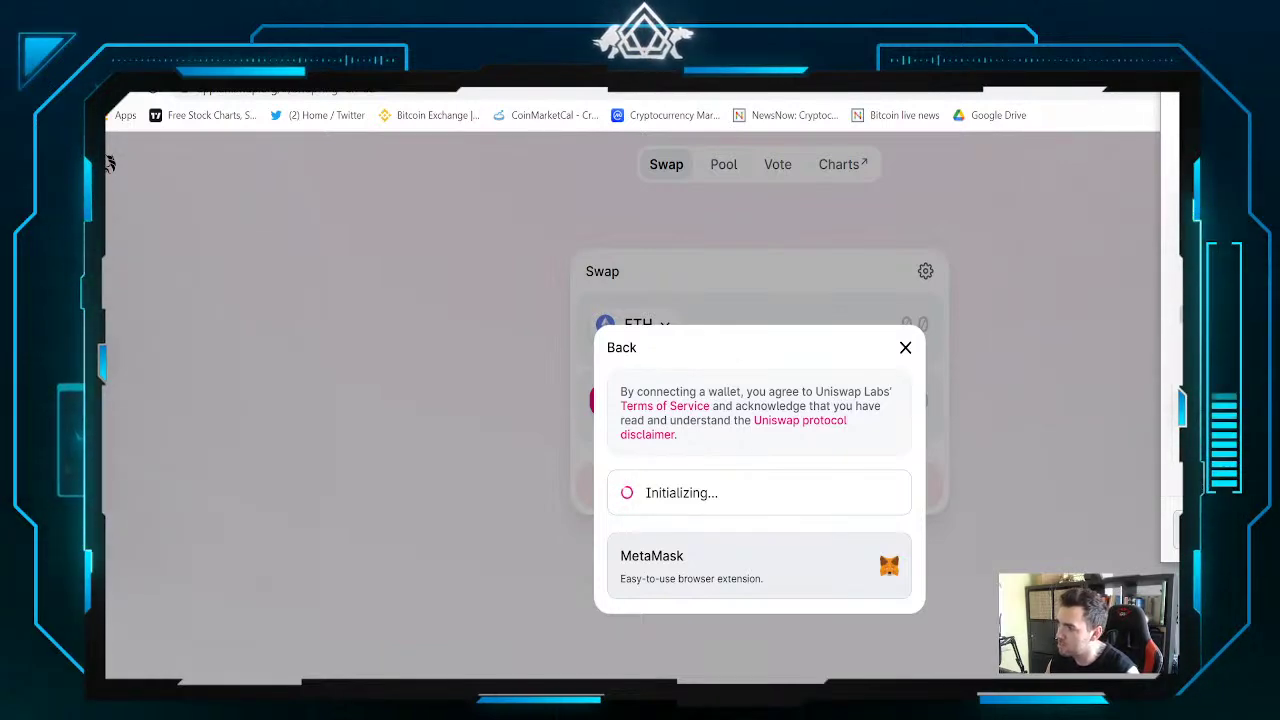
{"action": "left_click", "coordinate": [1008, 397]}
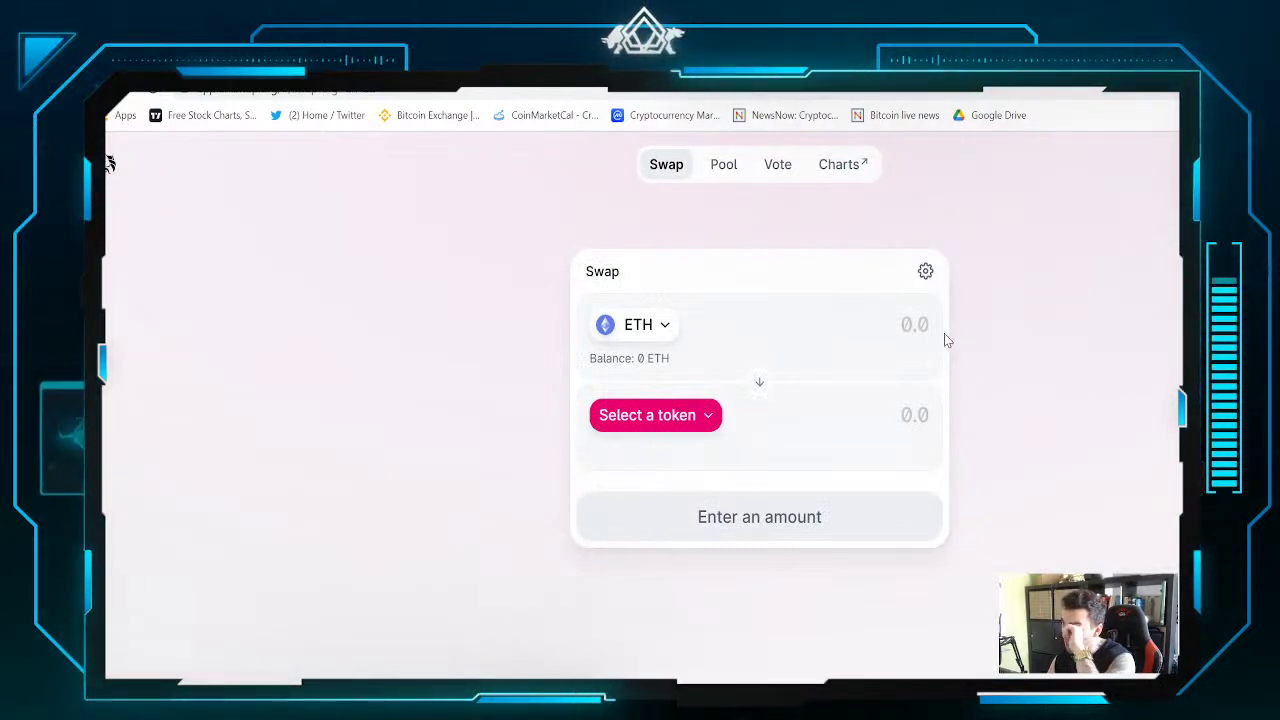
Browse the list of tokens that ETH can be swapped for, from 1INCH down to ZRX, and close it without choosing one
{"action": "left_click", "coordinate": [699, 417]}
{"action": "scroll", "coordinate": [770, 500], "scroll_direction": "down", "scroll_amount": 3}
{"action": "scroll", "coordinate": [780, 530], "scroll_direction": "up", "scroll_amount": 3}
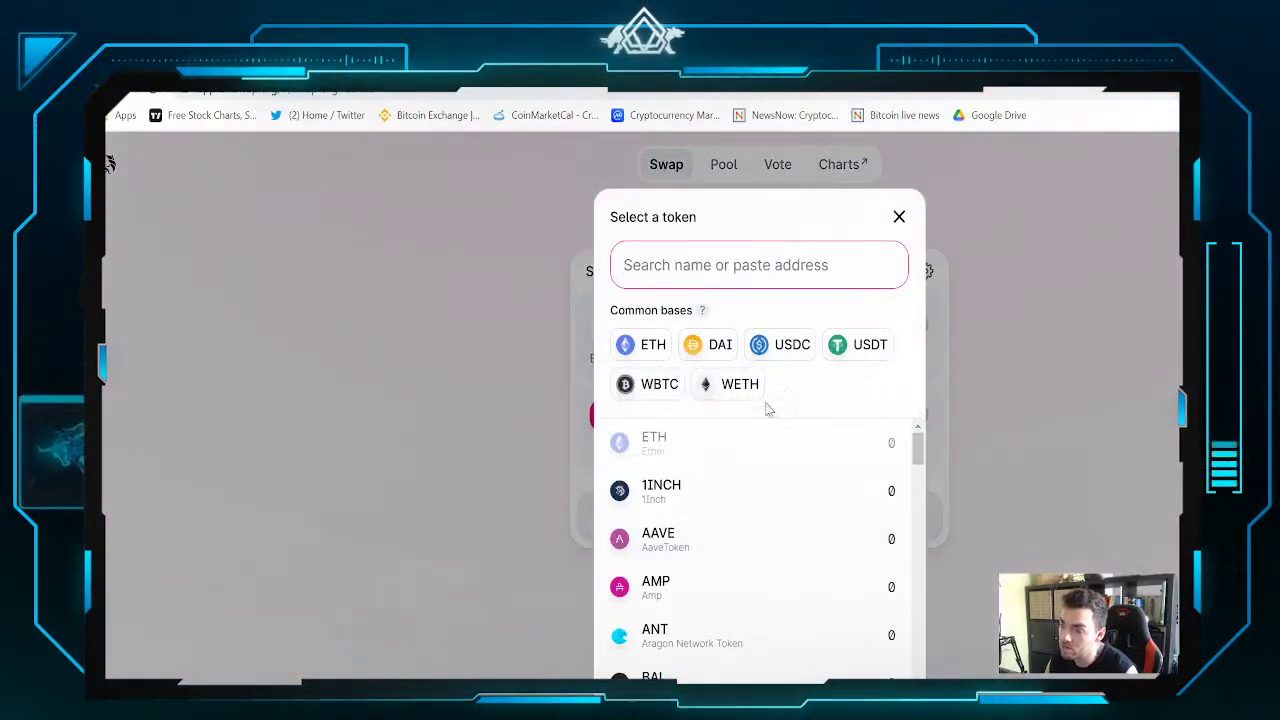
{"action": "scroll", "coordinate": [794, 554], "scroll_direction": "down", "scroll_amount": 15}
{"action": "scroll", "coordinate": [810, 590], "scroll_direction": "up", "scroll_amount": 4}
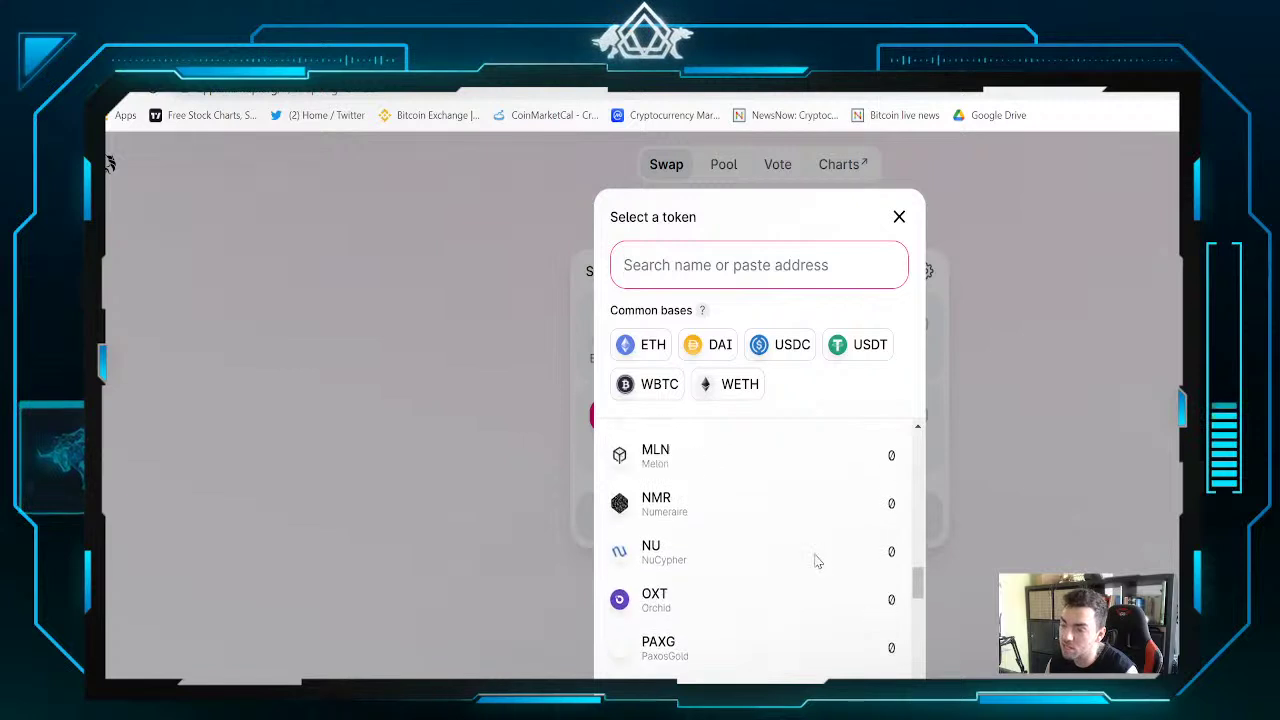
{"action": "scroll", "coordinate": [815, 562], "scroll_direction": "up", "scroll_amount": 11}
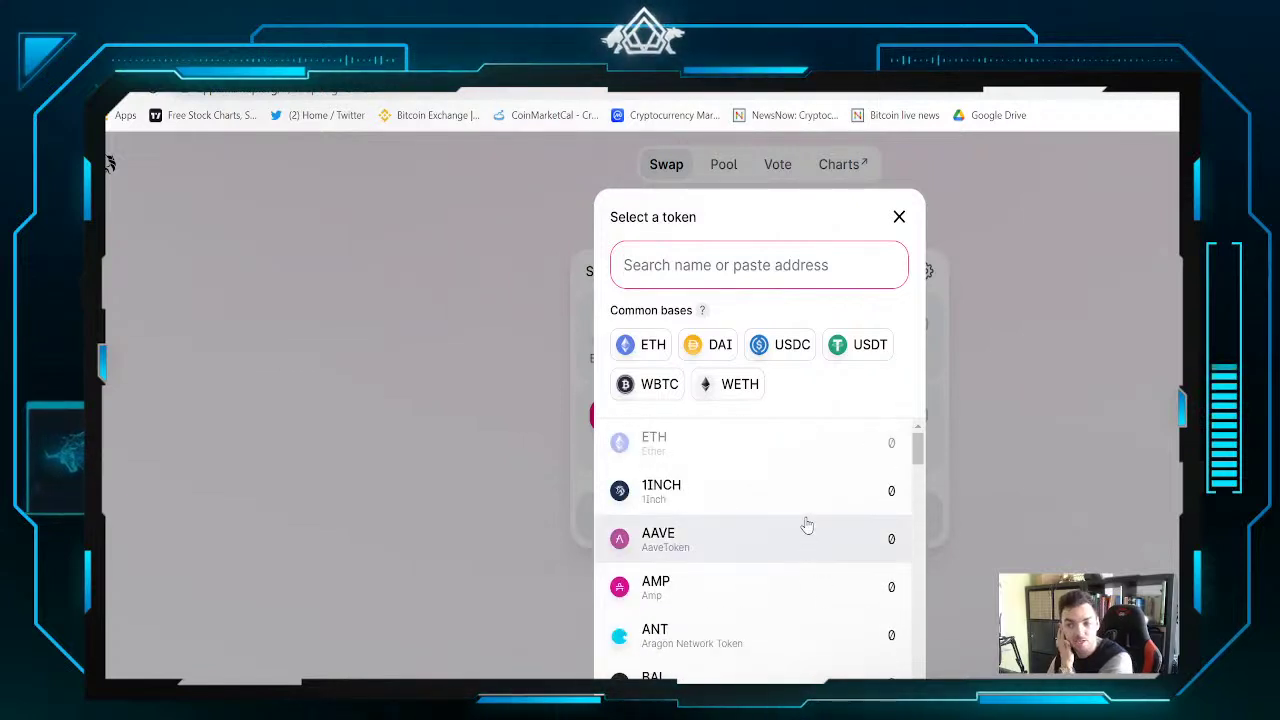
{"action": "scroll", "coordinate": [808, 528], "scroll_direction": "down", "scroll_amount": 3}
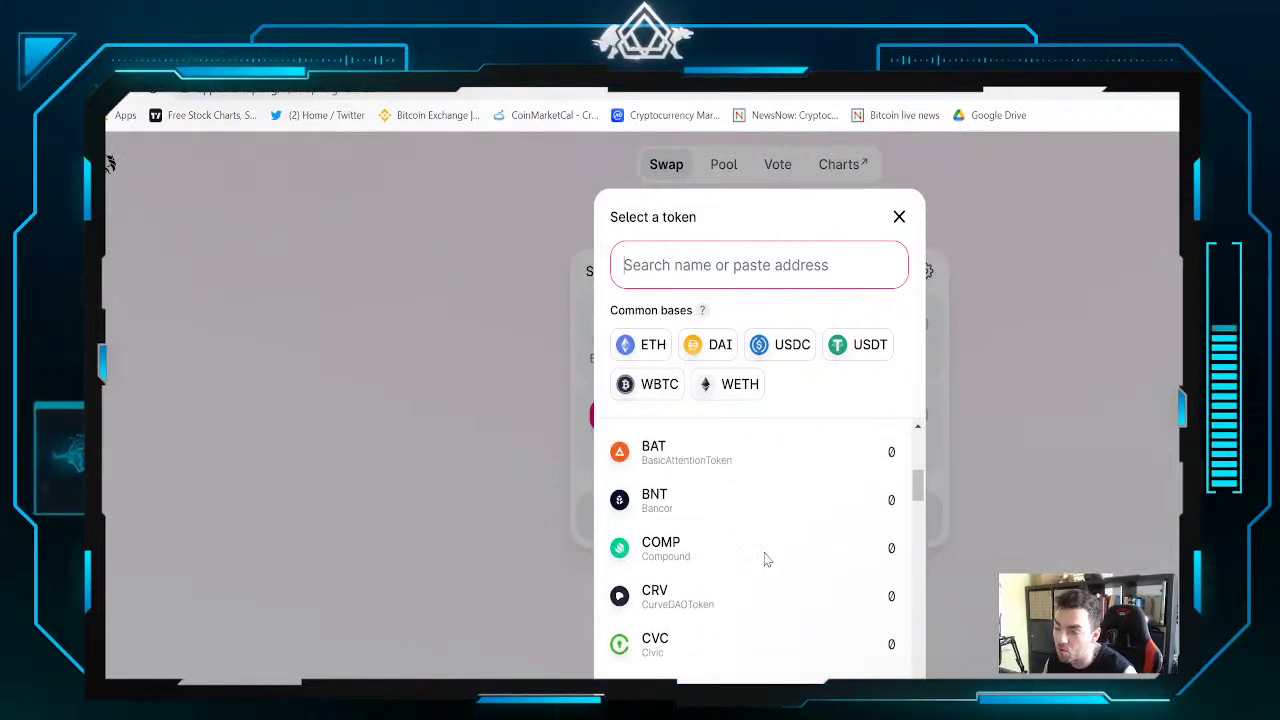
{"action": "scroll", "coordinate": [767, 590], "scroll_direction": "up", "scroll_amount": 3}
{"action": "scroll", "coordinate": [777, 475], "scroll_direction": "down", "scroll_amount": 10}
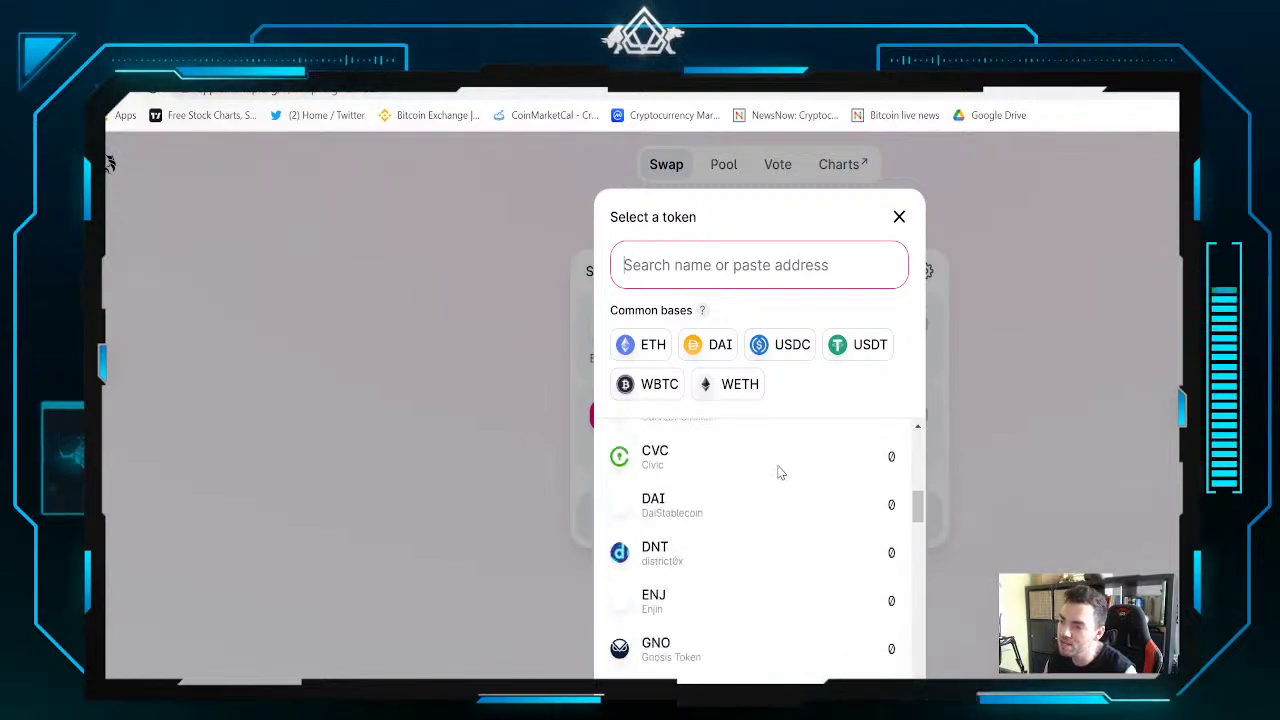
{"action": "scroll", "coordinate": [776, 490], "scroll_direction": "down", "scroll_amount": 7}
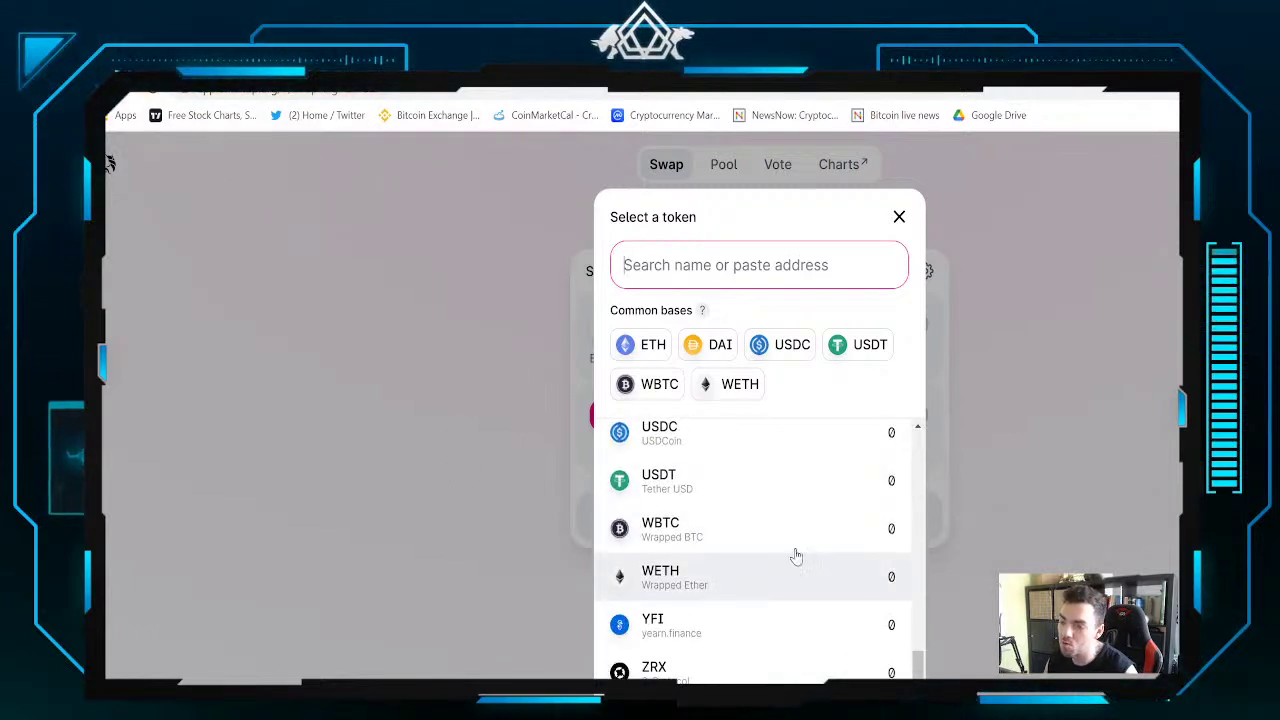
{"action": "scroll", "coordinate": [791, 506], "scroll_direction": "up", "scroll_amount": 1}
{"action": "scroll", "coordinate": [789, 557], "scroll_direction": "down", "scroll_amount": 1}
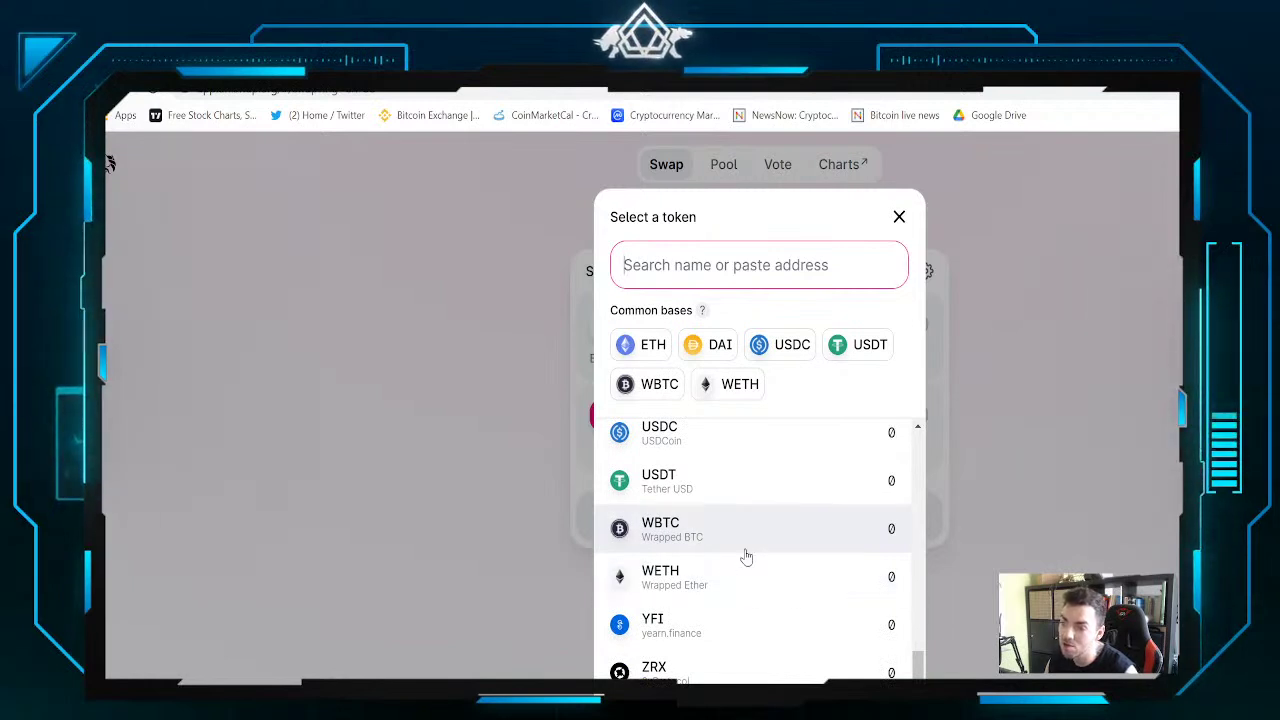
{"action": "scroll", "coordinate": [716, 533], "scroll_direction": "up", "scroll_amount": 5}
{"action": "scroll", "coordinate": [720, 580], "scroll_direction": "down", "scroll_amount": 2}
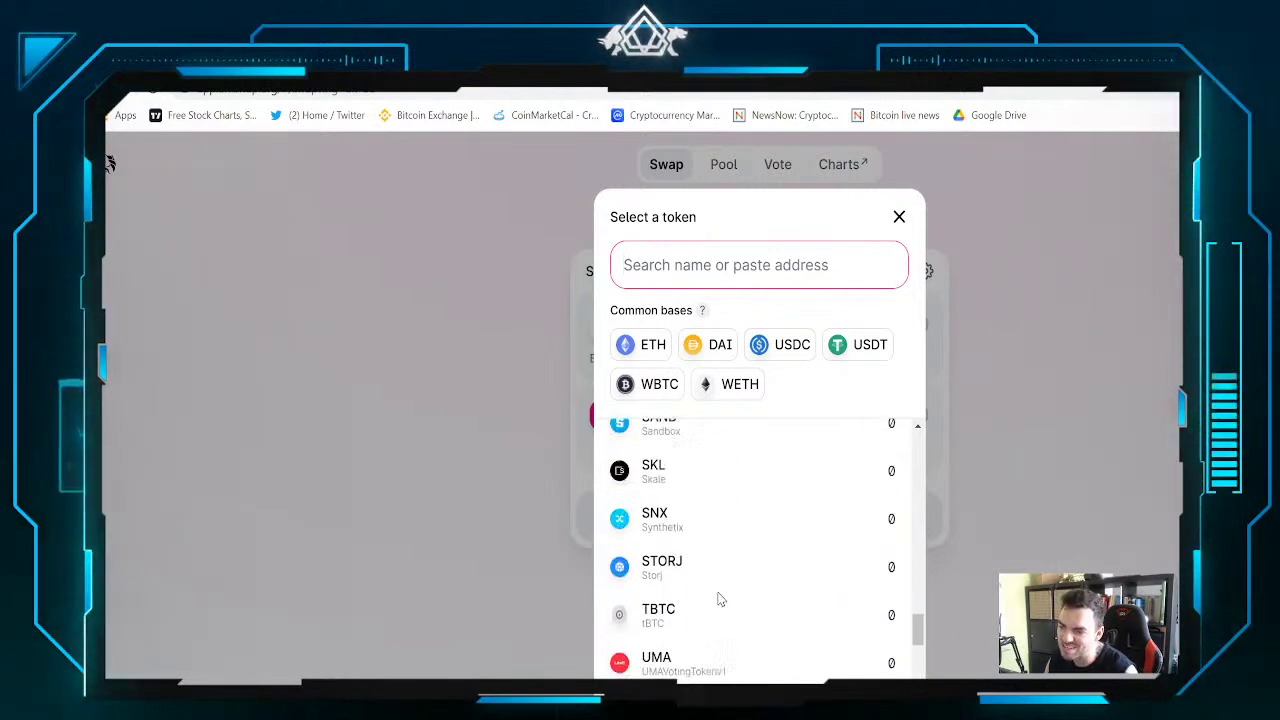
{"action": "scroll", "coordinate": [740, 605], "scroll_direction": "up", "scroll_amount": 10}
{"action": "scroll", "coordinate": [745, 600], "scroll_direction": "up", "scroll_amount": 6}
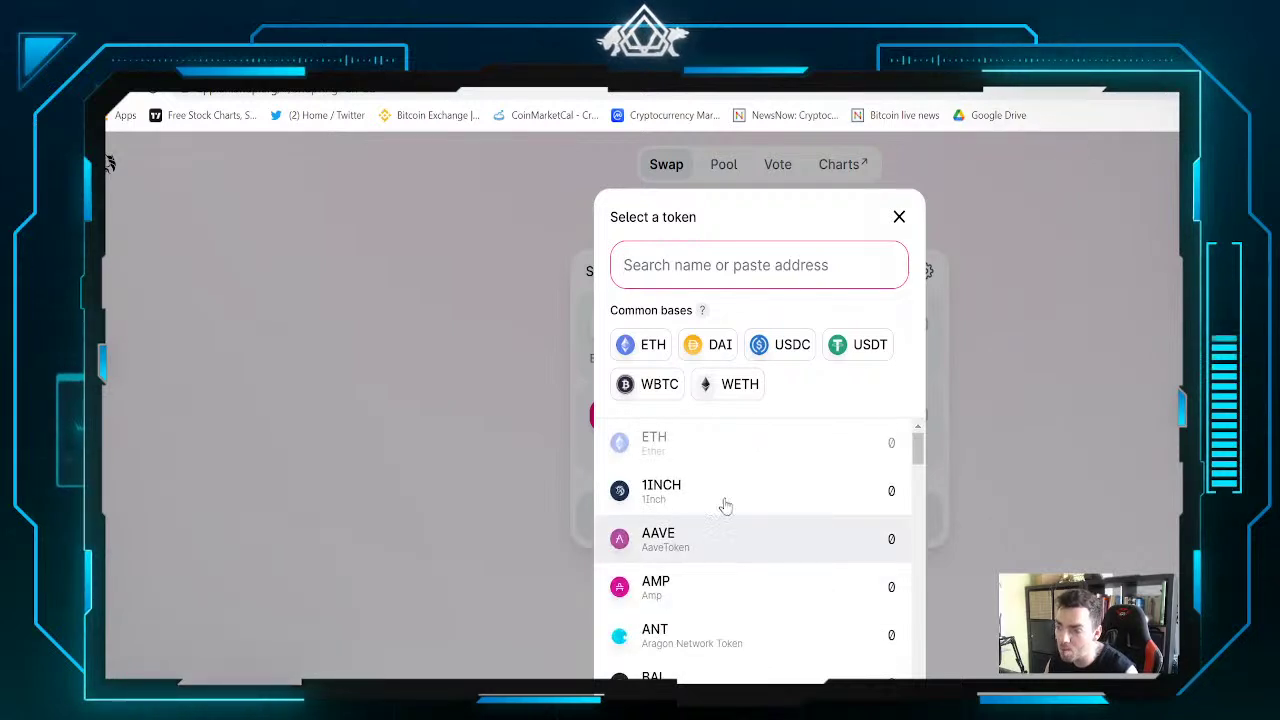
{"action": "scroll", "coordinate": [740, 530], "scroll_direction": "down", "scroll_amount": 3}
{"action": "scroll", "coordinate": [760, 565], "scroll_direction": "down", "scroll_amount": 5}
{"action": "scroll", "coordinate": [710, 530], "scroll_direction": "up", "scroll_amount": 8}
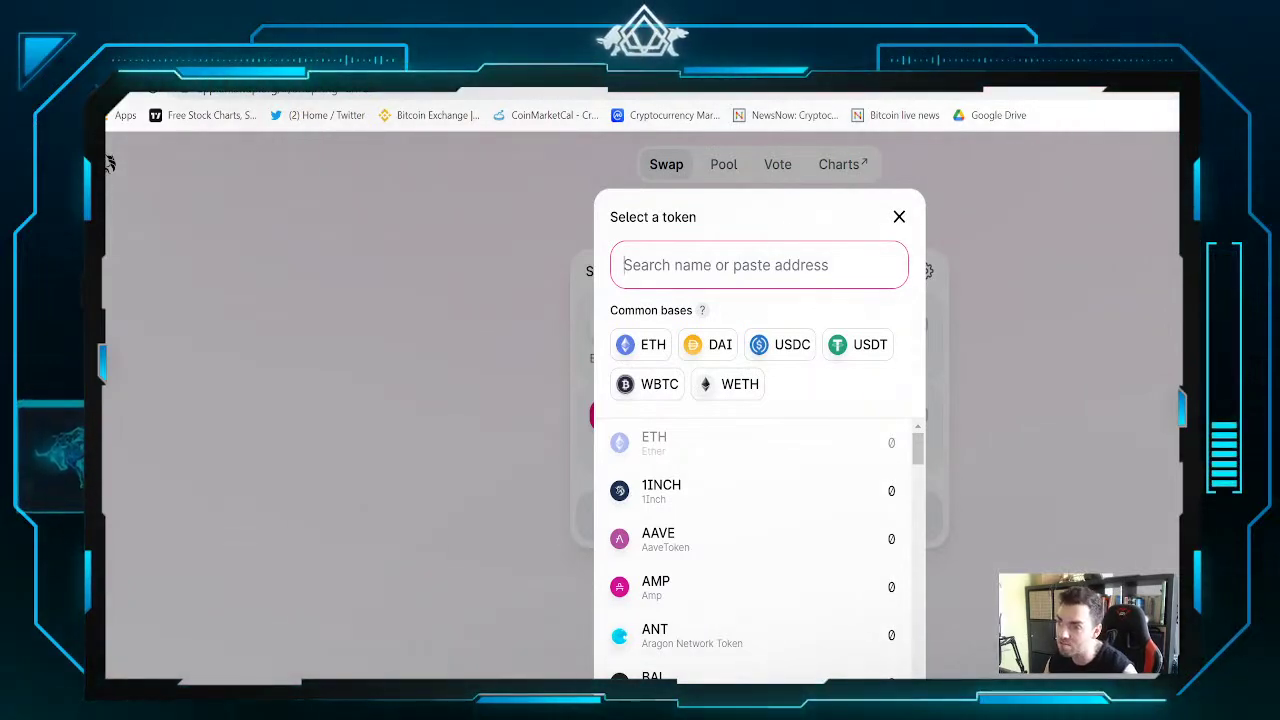
{"action": "left_click", "coordinate": [1130, 330]}
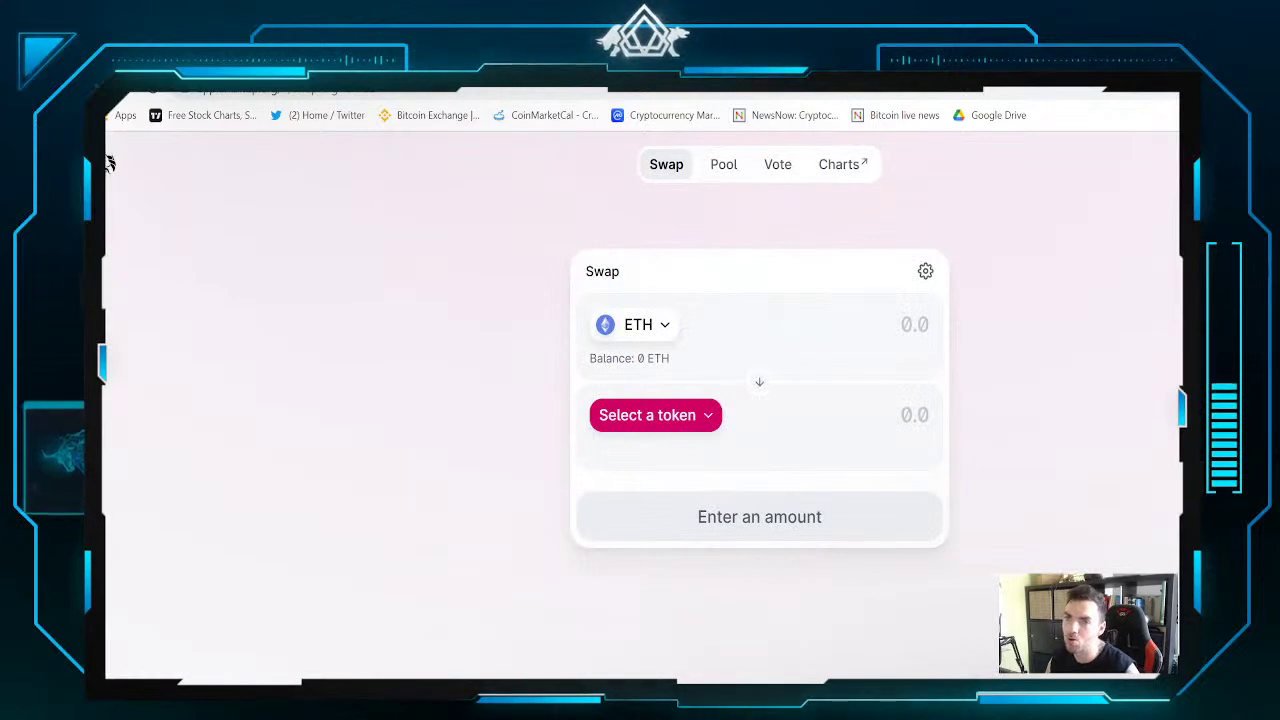
Open coingecko.com in a new browser tab
{"action": "key", "text": "ctrl+t"}
{"action": "type", "text": "coing"}
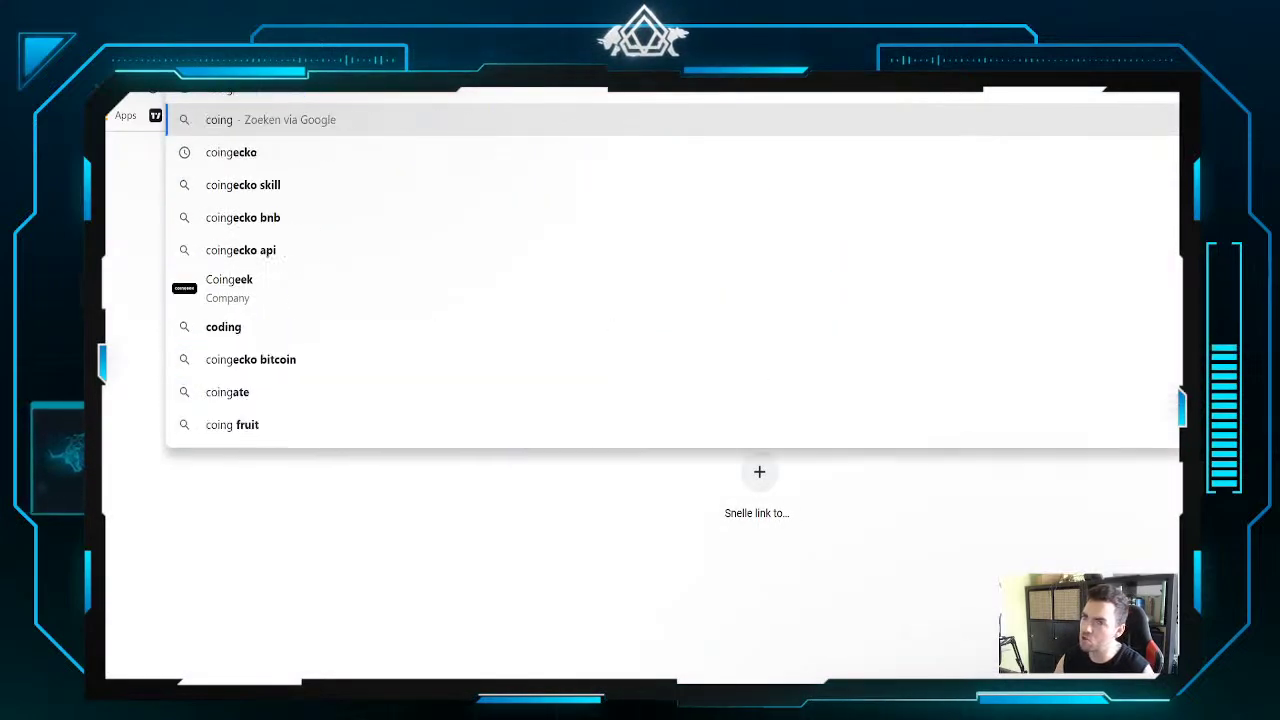
{"action": "type", "text": "ecko.com"}
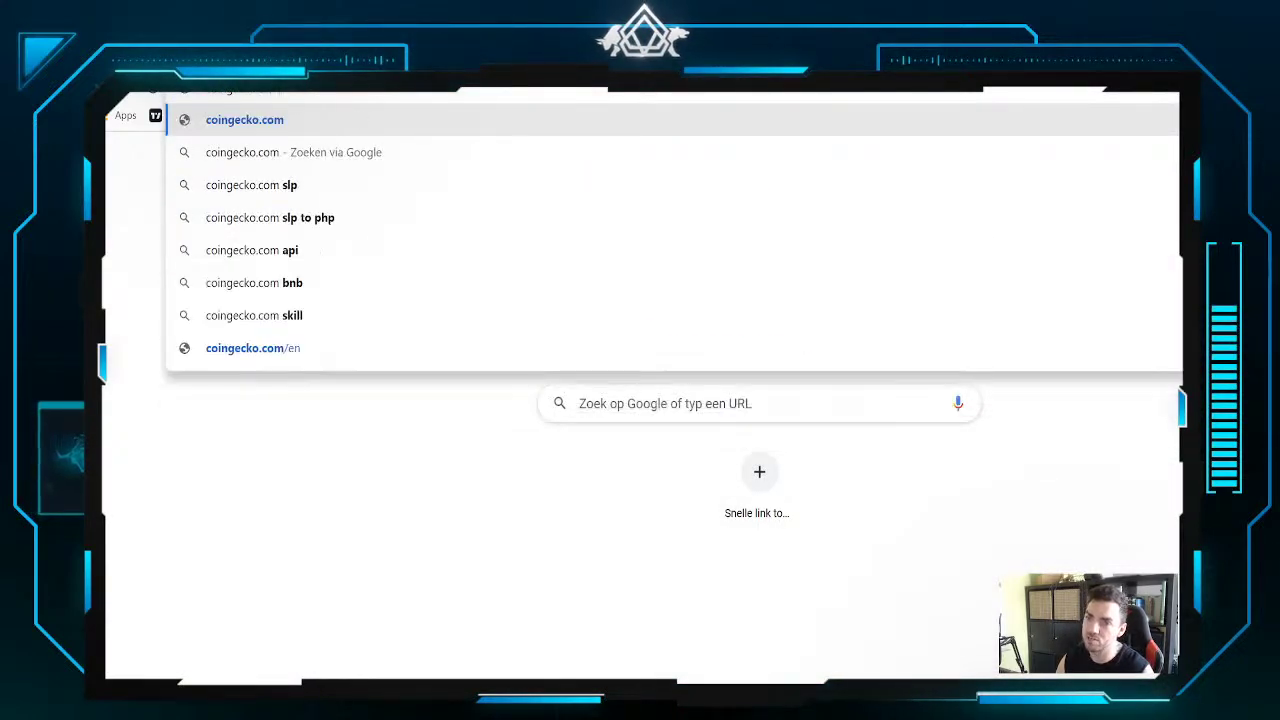
{"action": "key", "text": "Return"}
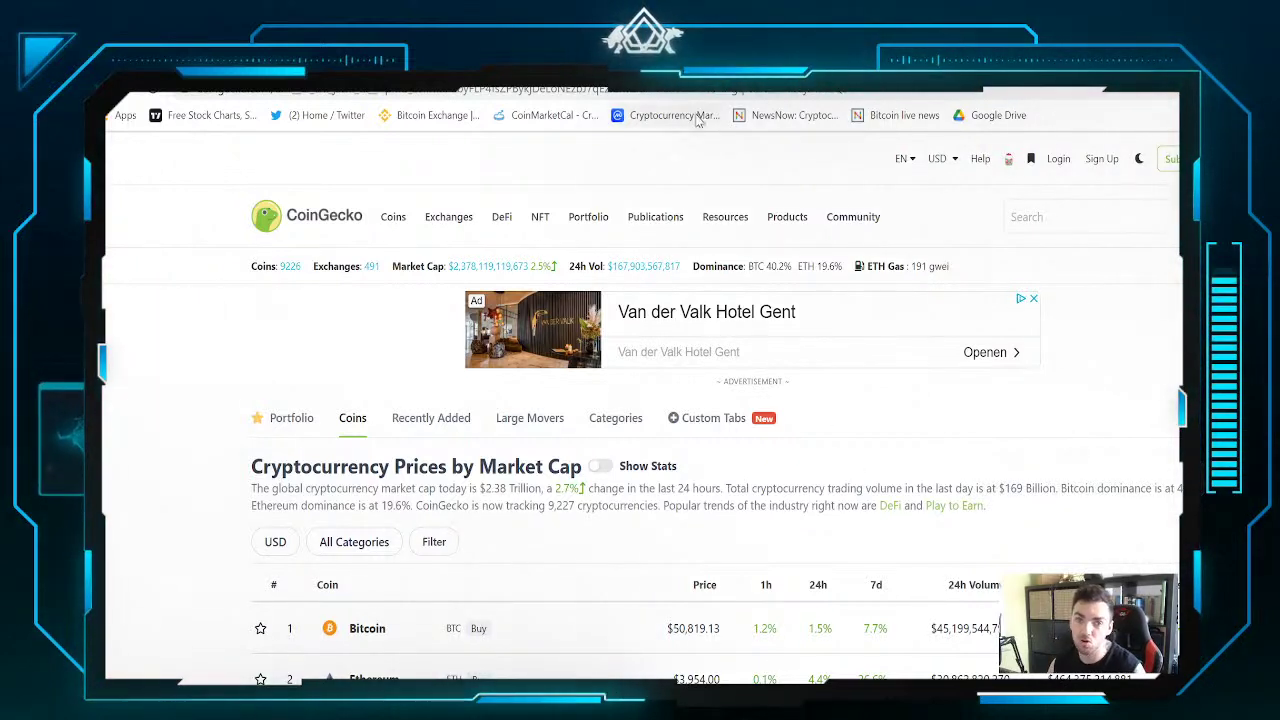
Look over CoinGecko's publications list and search the site for "mlt"
{"action": "mouse_move", "coordinate": [655, 216]}
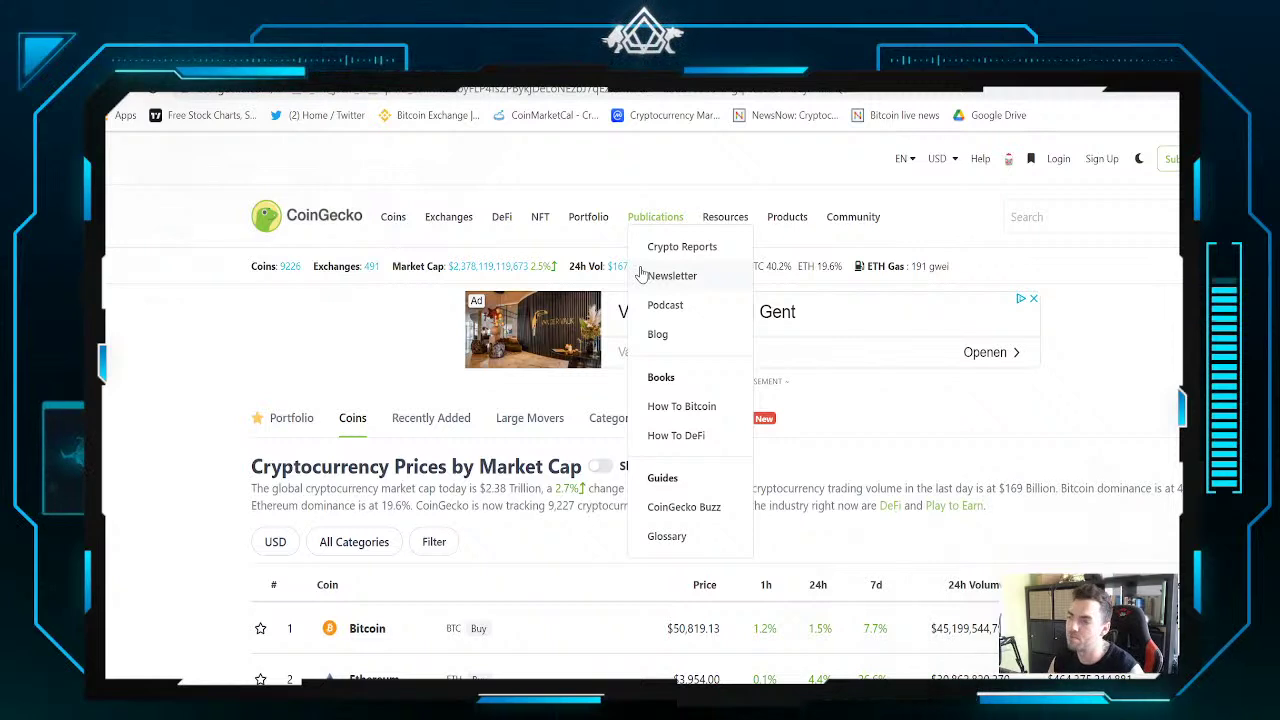
{"action": "left_click", "coordinate": [1090, 216]}
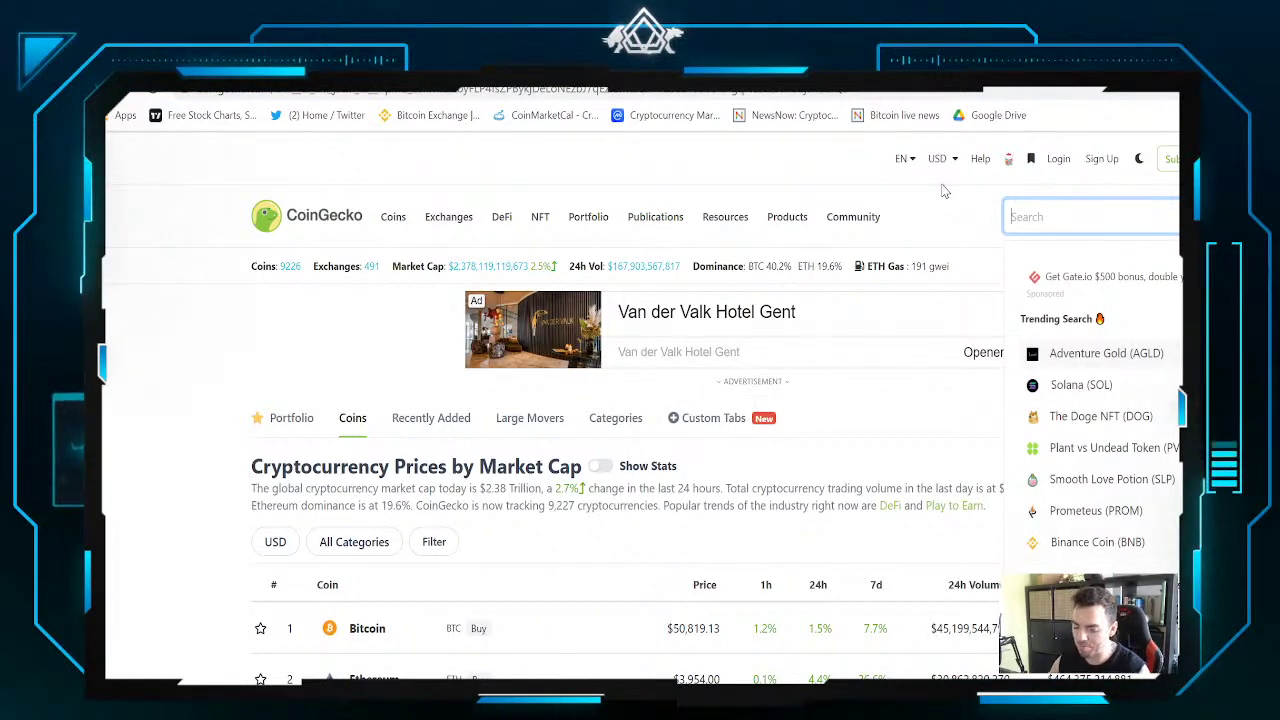
{"action": "type", "text": "mlt"}
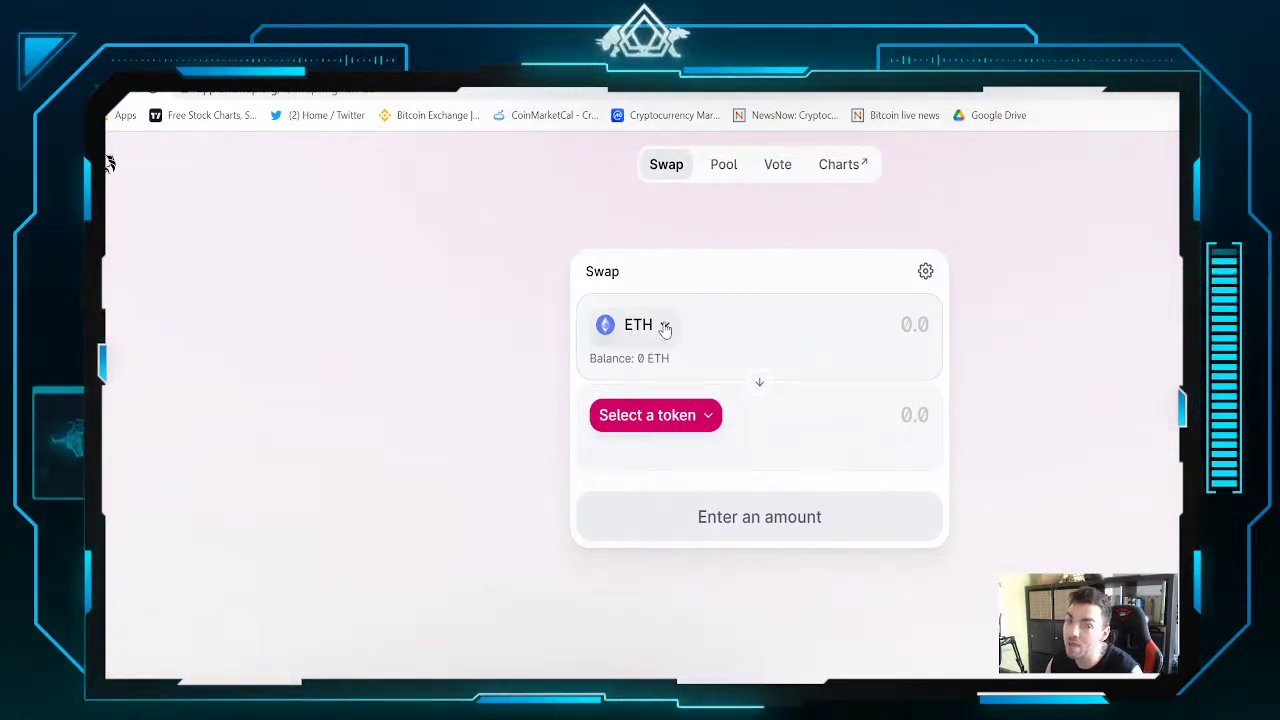
Search the tokens to receive in the swap for "mlt", and find and open the Media Licensing Token page on CoinGecko
{"action": "left_click", "coordinate": [655, 415]}
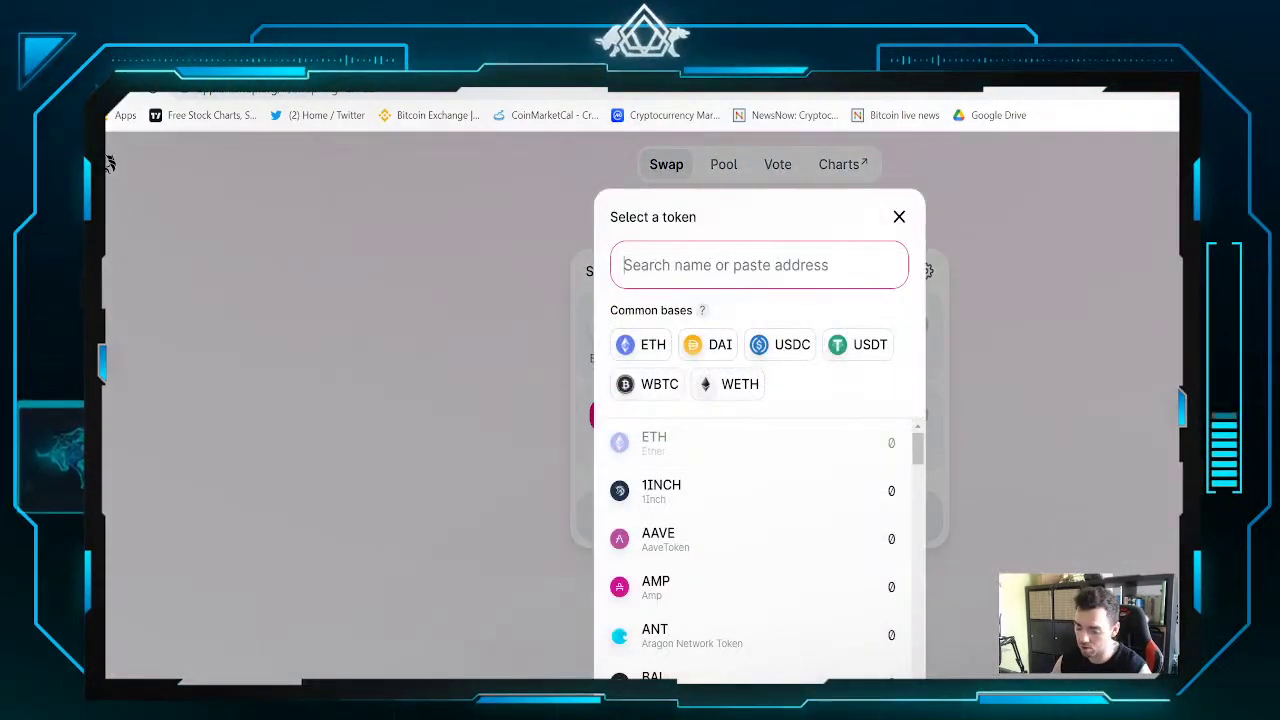
{"action": "type", "text": "mlt"}
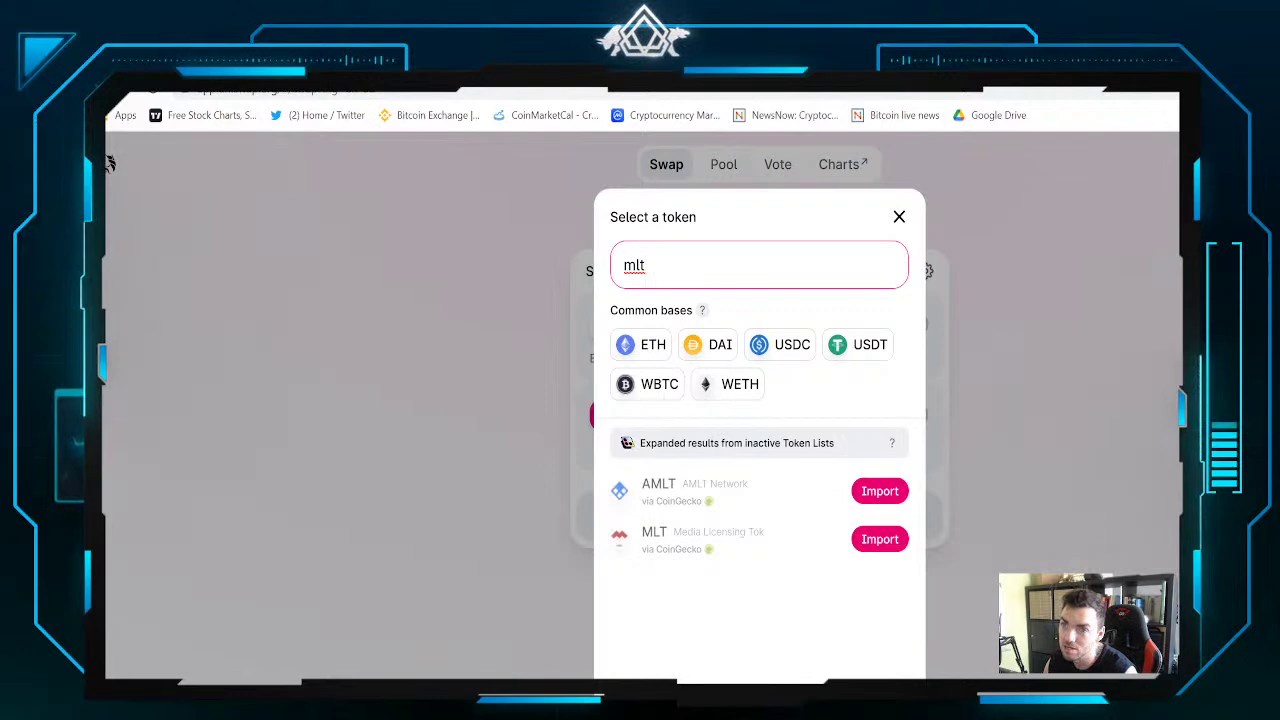
{"action": "left_click", "coordinate": [330, 64]}
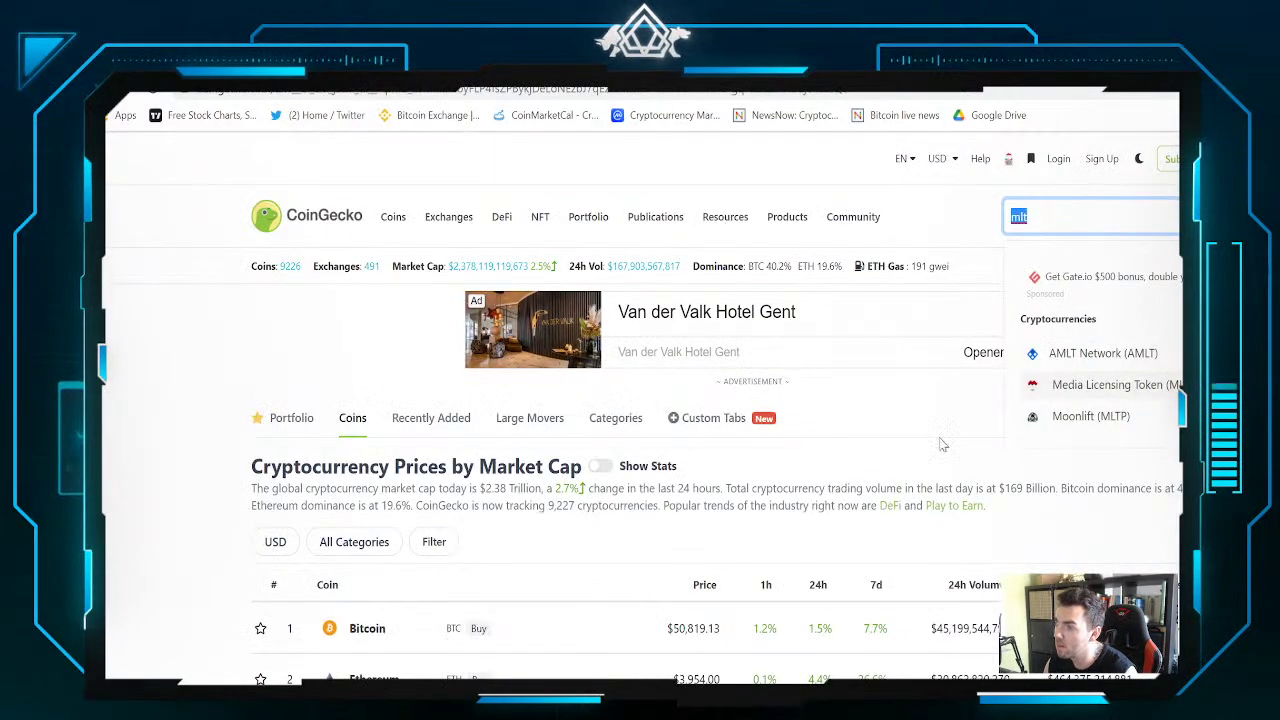
{"action": "type", "text": "mlt"}
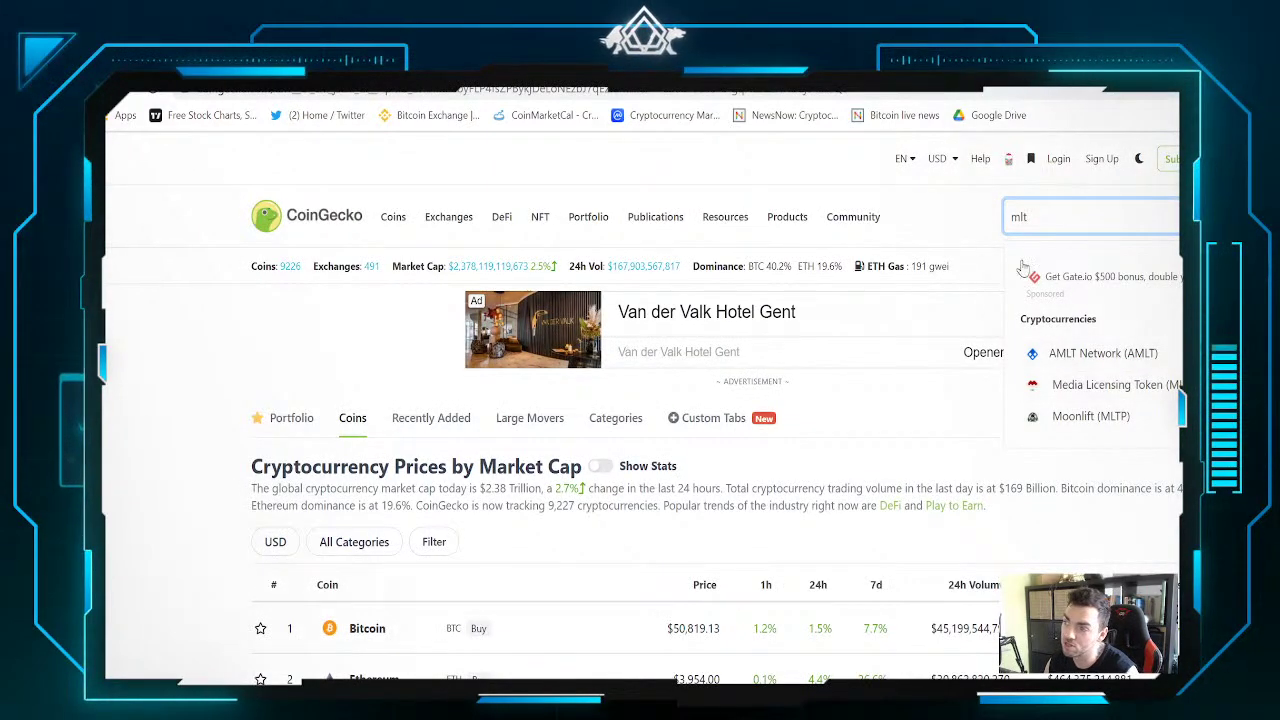
{"action": "left_click", "coordinate": [1090, 390]}
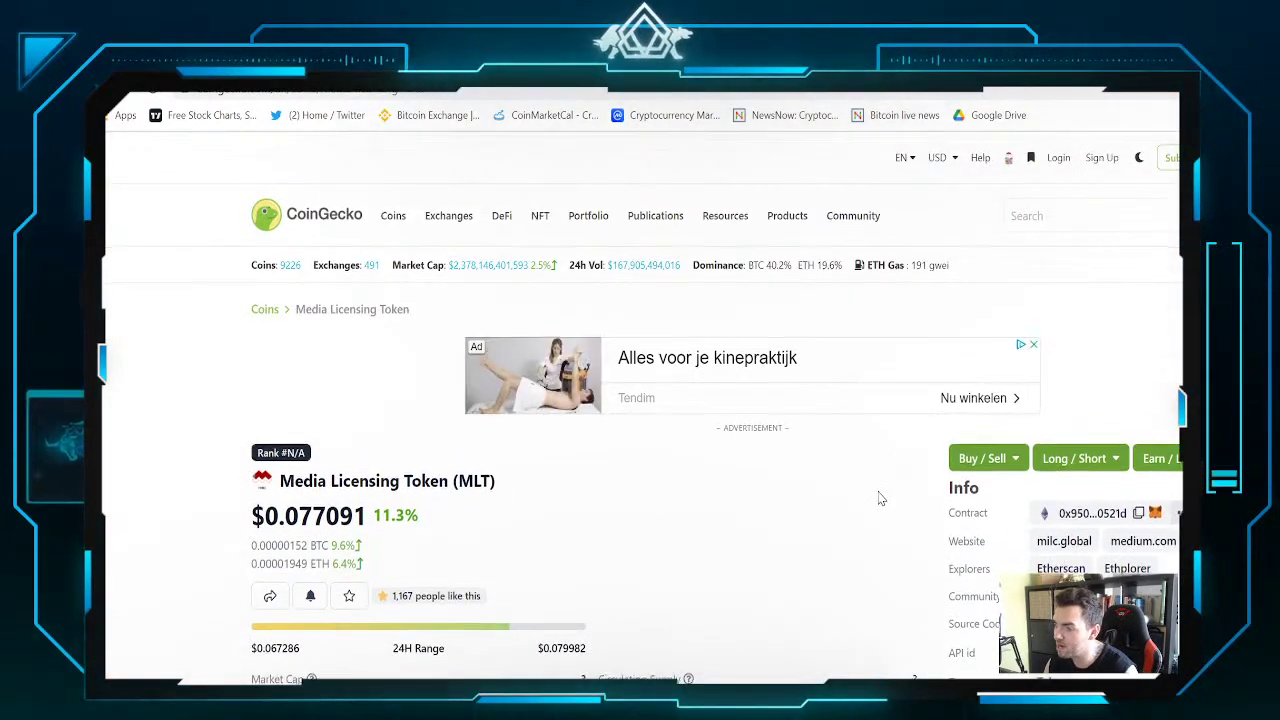
Look over Media Licensing Token's price, contract info and market stats on CoinGecko, and open its USD price chart
{"action": "scroll", "coordinate": [877, 494], "scroll_direction": "down", "scroll_amount": 2}
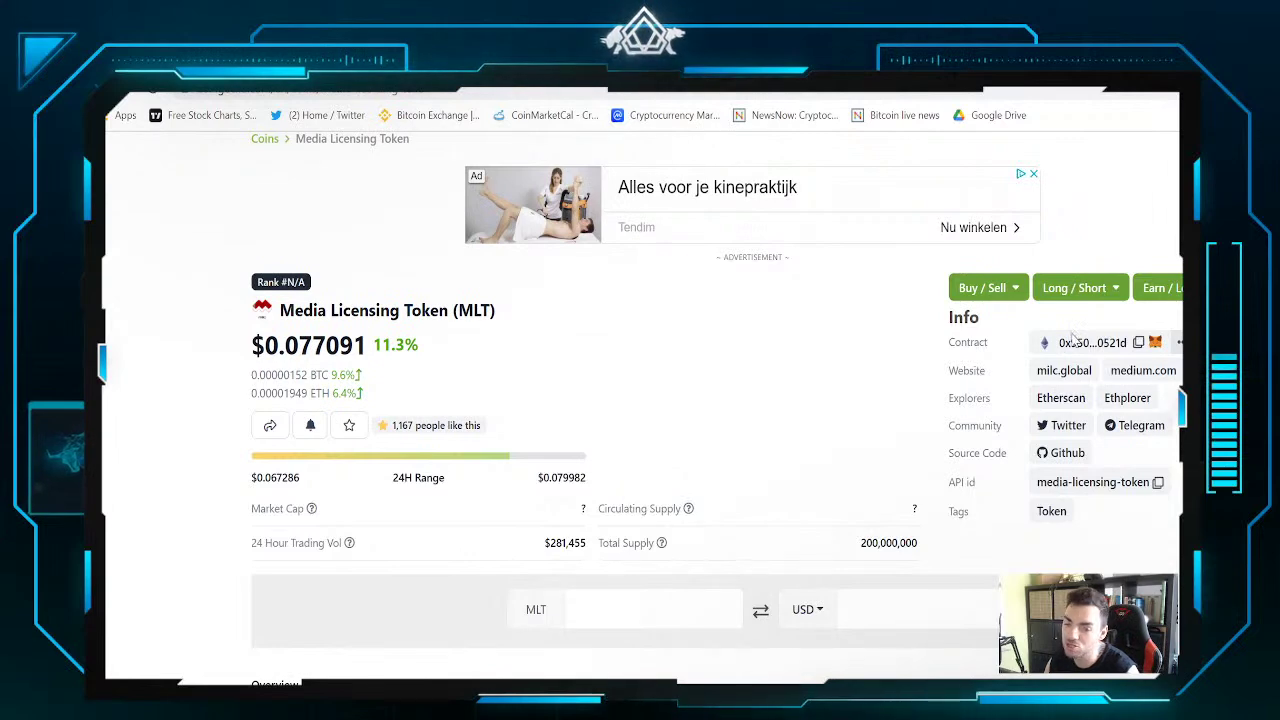
{"action": "scroll", "coordinate": [1068, 338], "scroll_direction": "down", "scroll_amount": 3}
{"action": "scroll", "coordinate": [1063, 371], "scroll_direction": "up", "scroll_amount": 4}
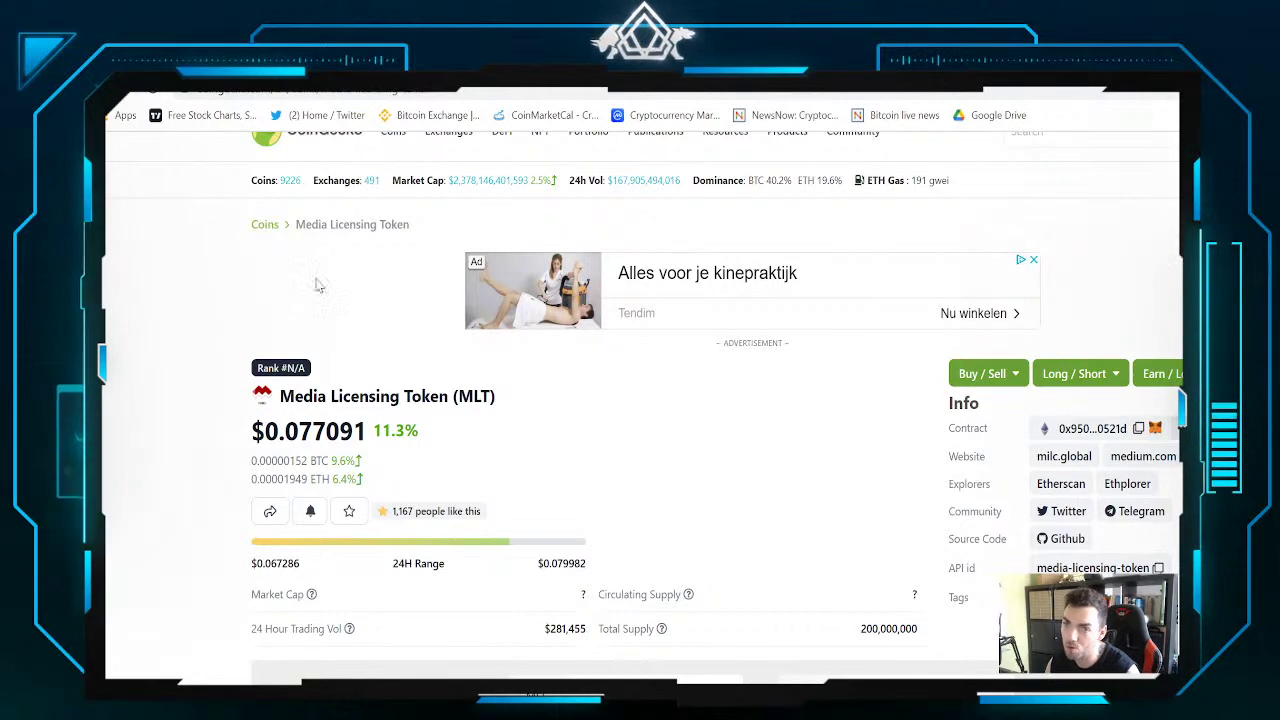
{"action": "scroll", "coordinate": [1068, 415], "scroll_direction": "down", "scroll_amount": 3}
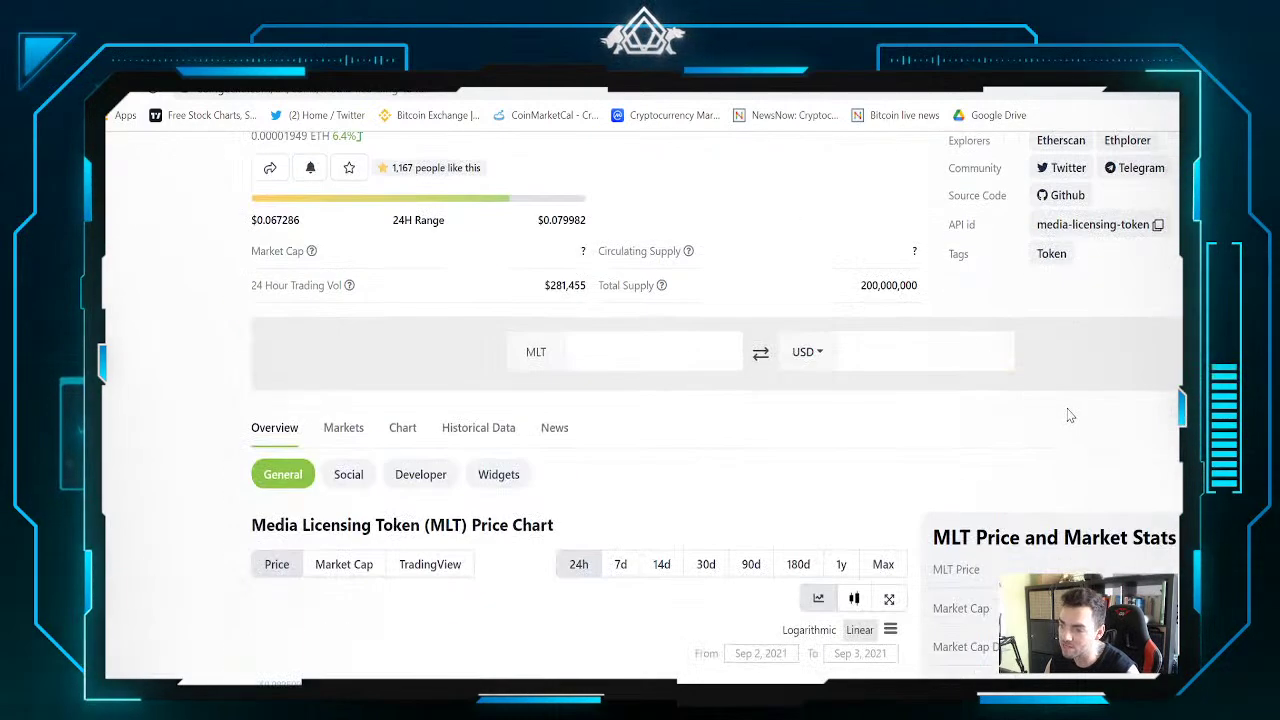
{"action": "scroll", "coordinate": [1094, 423], "scroll_direction": "down", "scroll_amount": 3}
{"action": "scroll", "coordinate": [1094, 423], "scroll_direction": "up", "scroll_amount": 7}
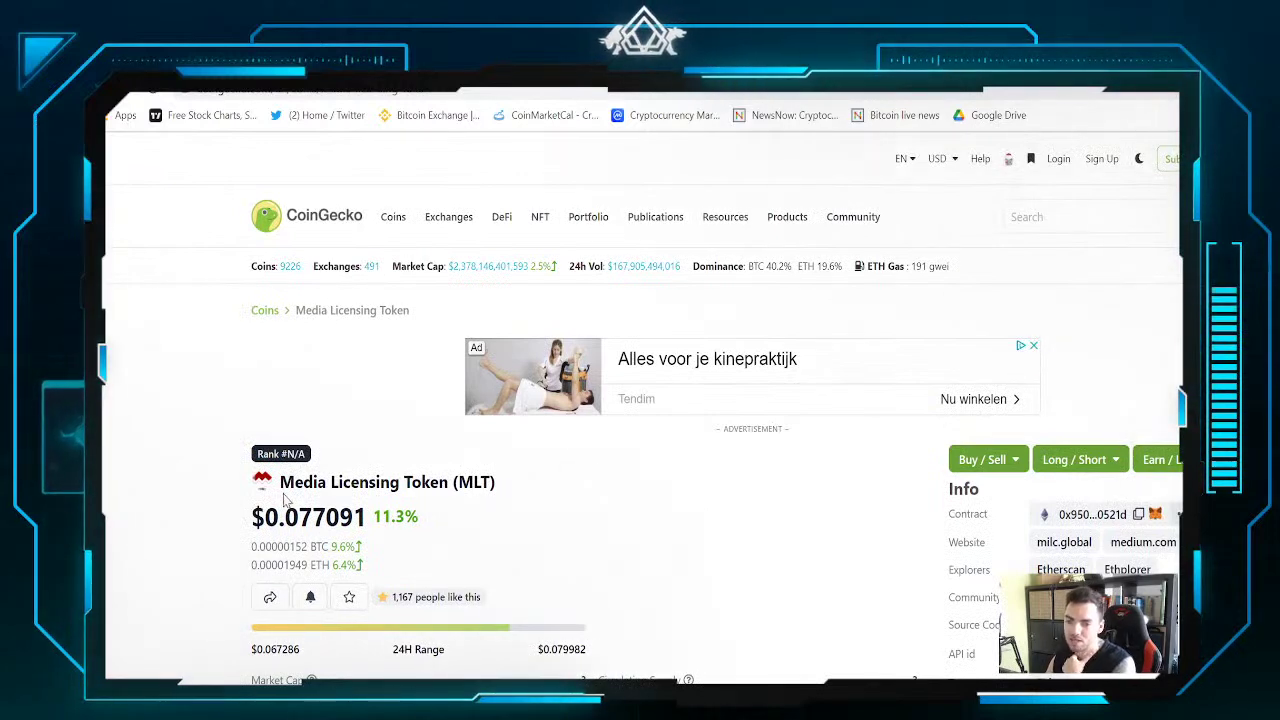
{"action": "scroll", "coordinate": [525, 470], "scroll_direction": "down", "scroll_amount": 5}
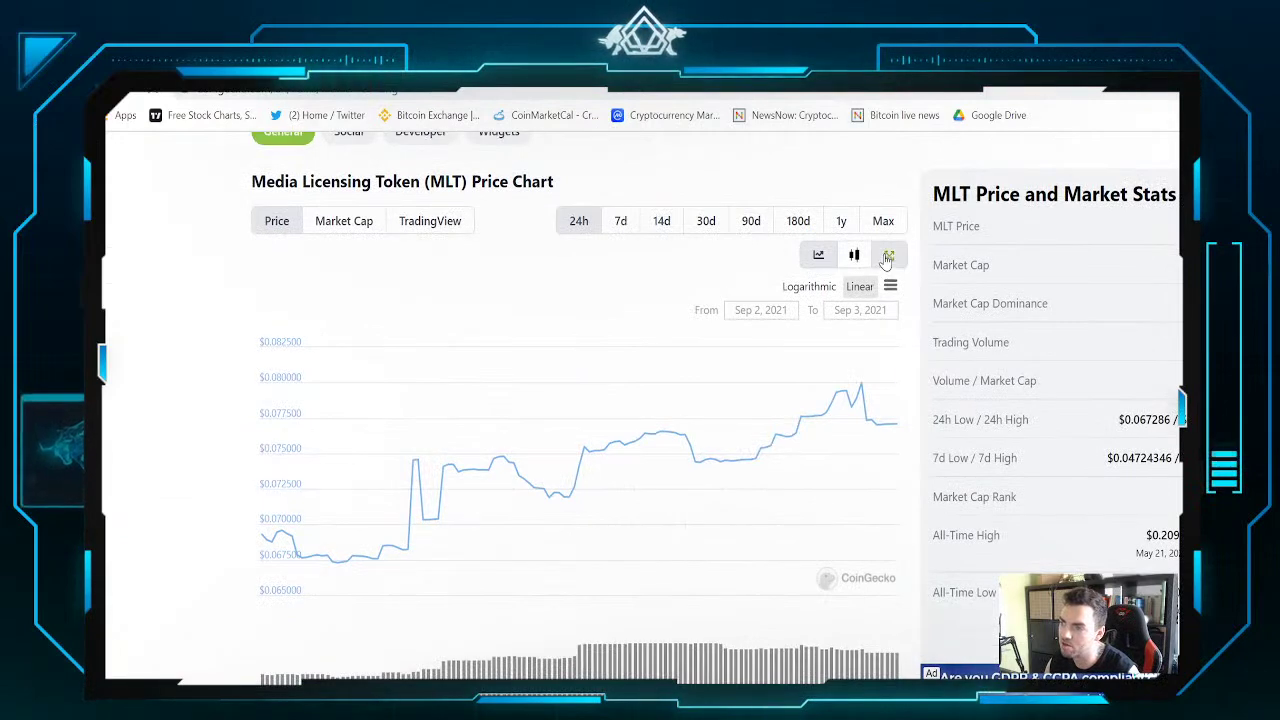
{"action": "left_click", "coordinate": [884, 224]}
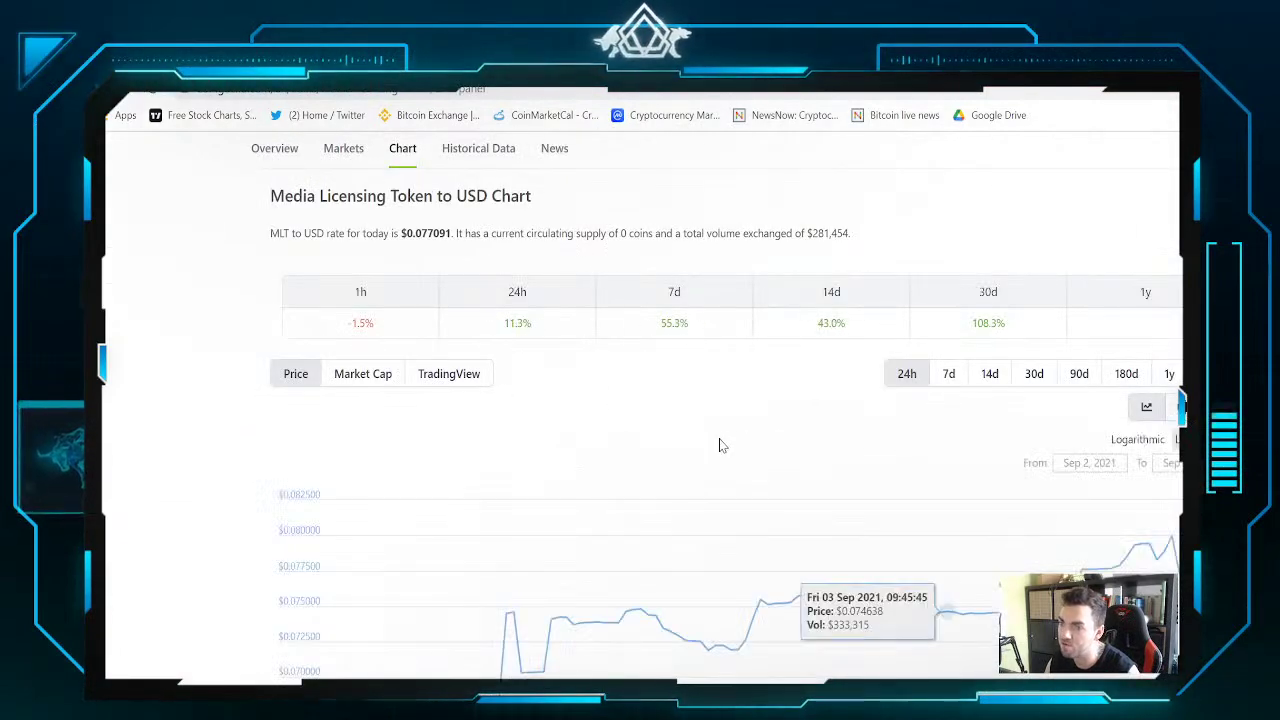
Copy MLT's contract address from CoinGecko, find the token by that address in Uniswap's token selection and start importing it
{"action": "scroll", "coordinate": [780, 442], "scroll_direction": "up", "scroll_amount": 8}
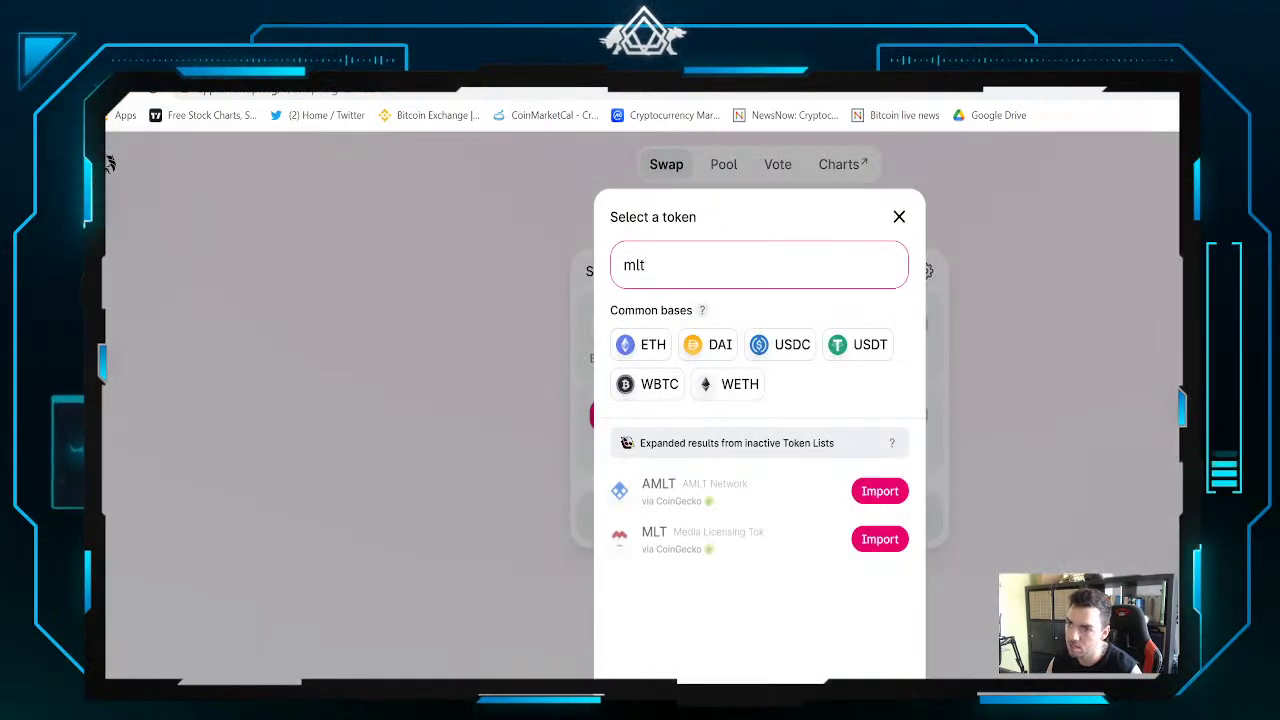
{"action": "key", "text": "ctrl+a"}
{"action": "key", "text": "BackSpace"}
{"action": "key", "text": "ctrl+v"}
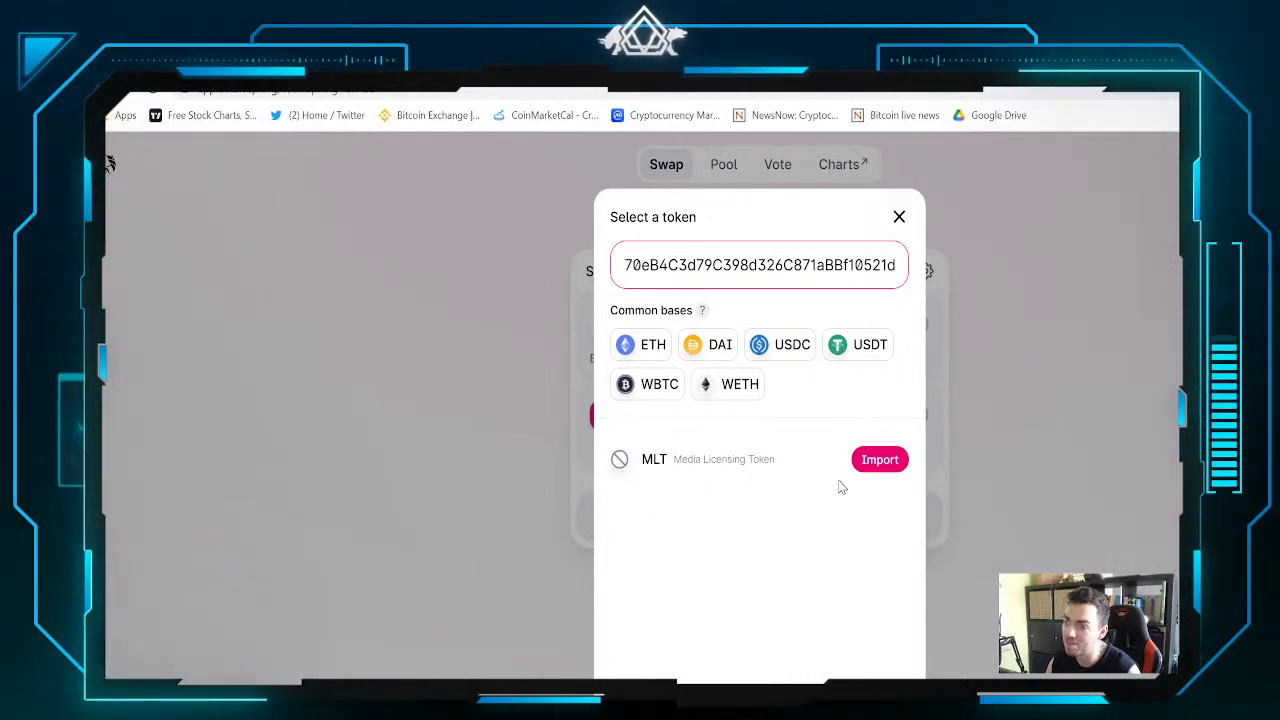
{"action": "left_click", "coordinate": [880, 459]}
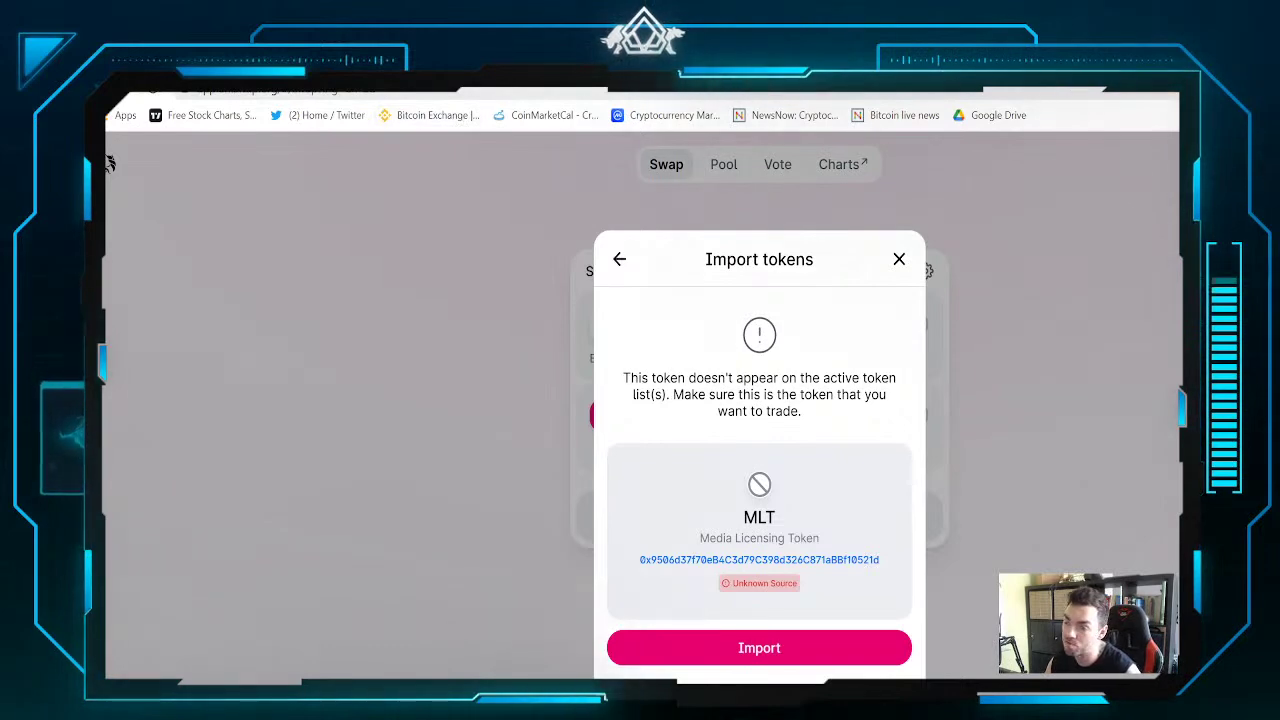
Check the contract address on CoinGecko and confirm importing MLT as the token to receive in Uniswap
{"action": "left_click", "coordinate": [620, 62]}
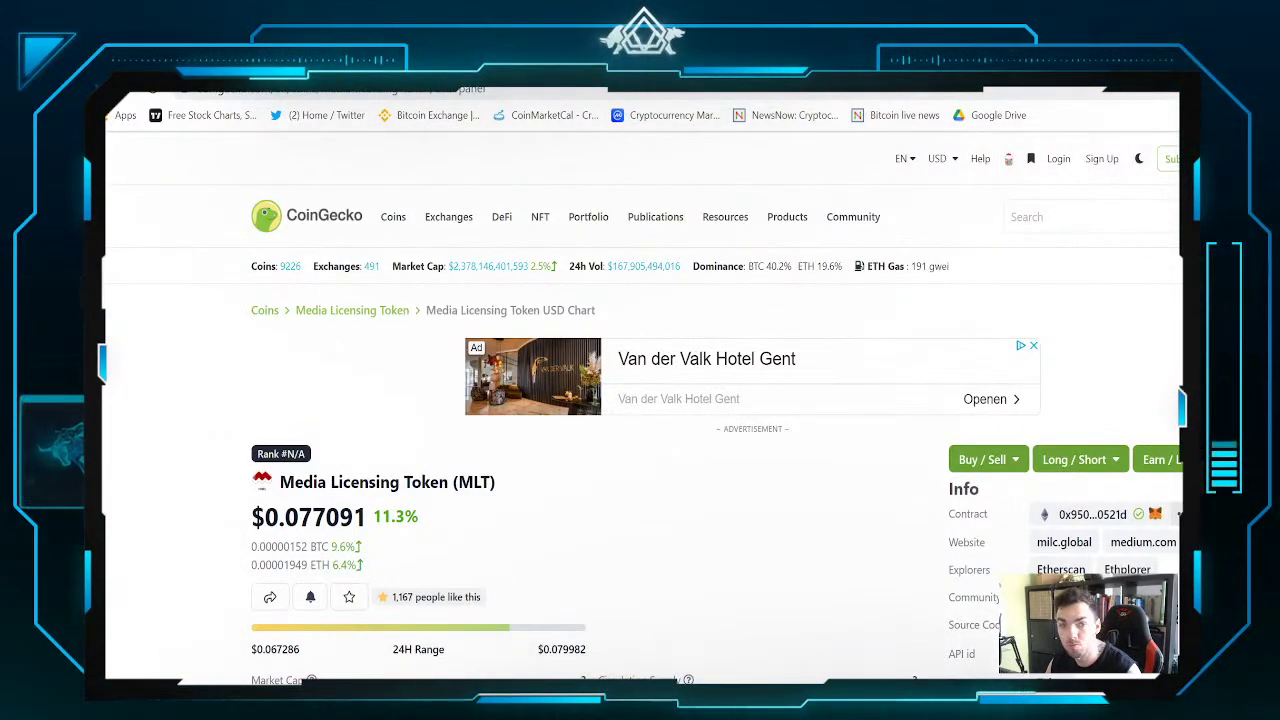
{"action": "left_click", "coordinate": [1141, 514]}
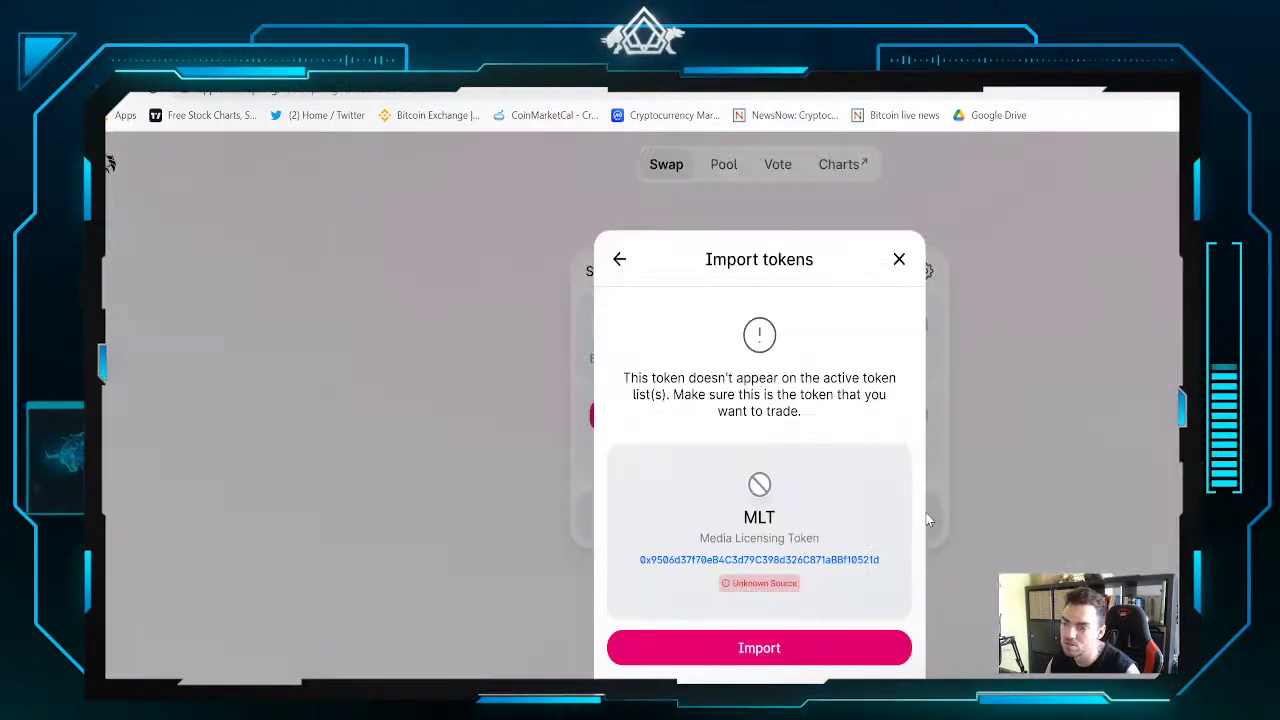
{"action": "left_click", "coordinate": [742, 648]}
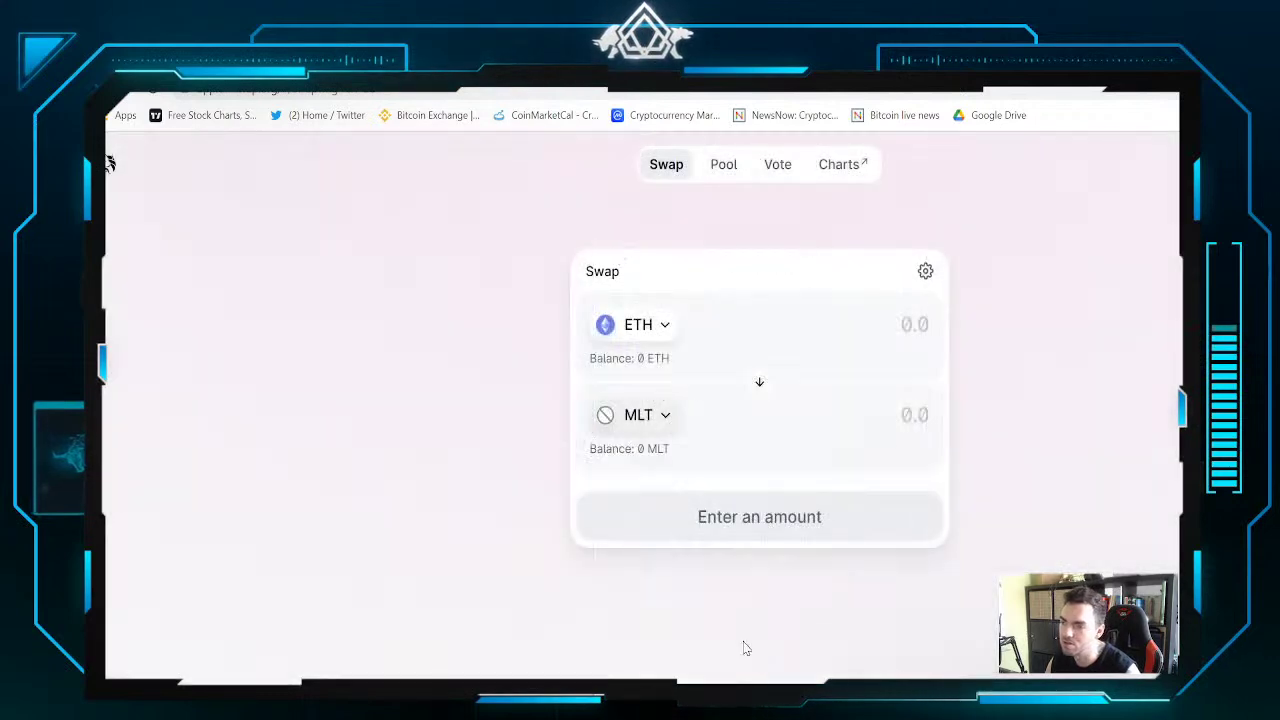
Look at the list of tokens to receive again without choosing one, and view the MetaMask wallet
{"action": "left_click", "coordinate": [657, 416]}
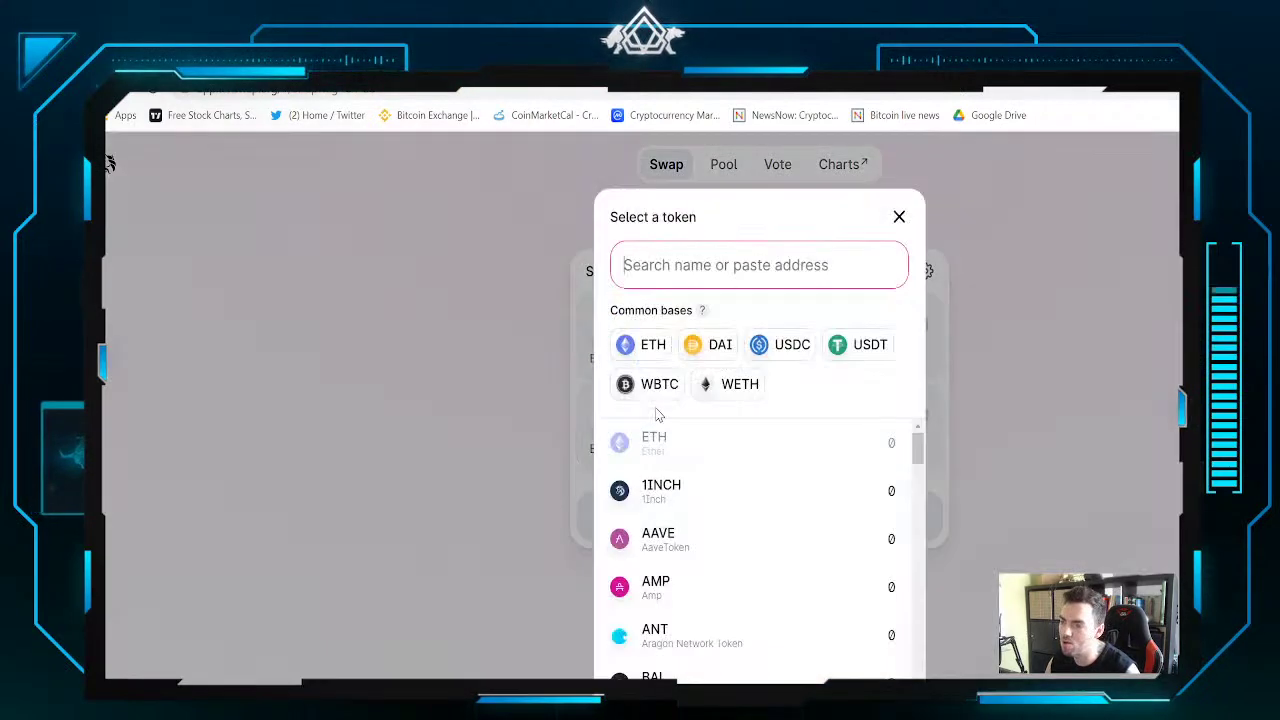
{"action": "left_click", "coordinate": [503, 433]}
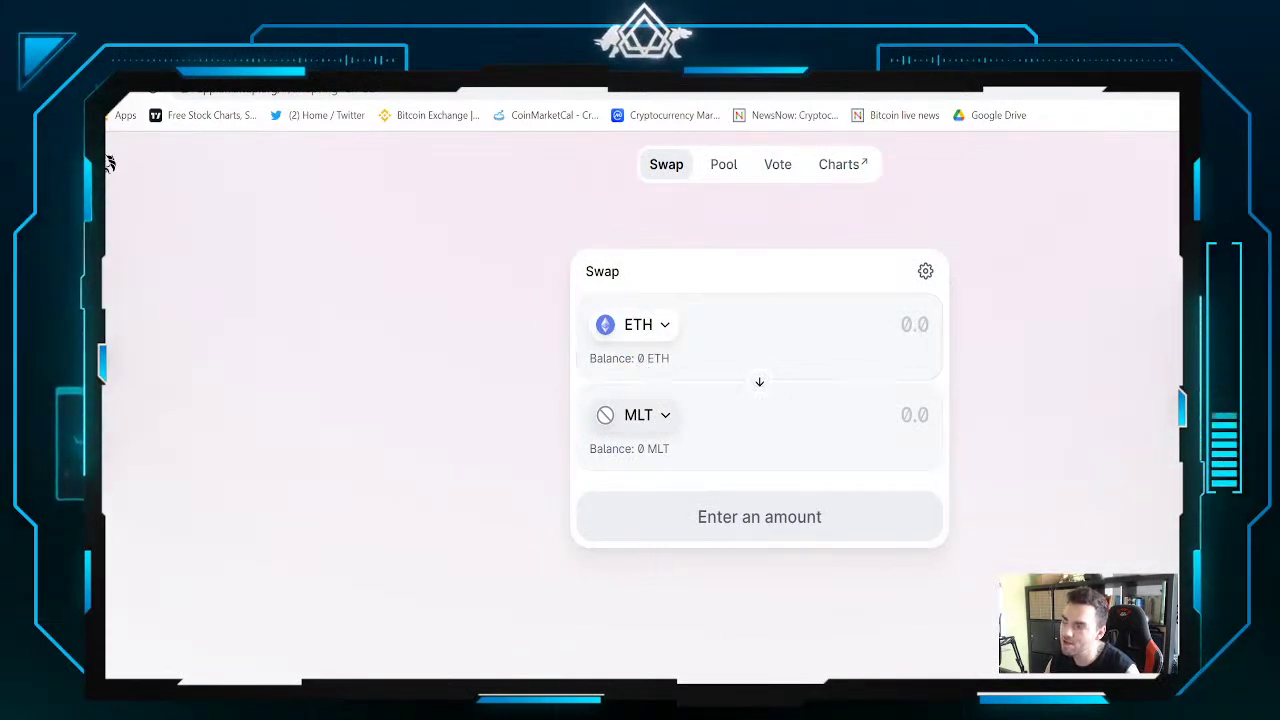
{"action": "left_click", "coordinate": [1176, 90]}
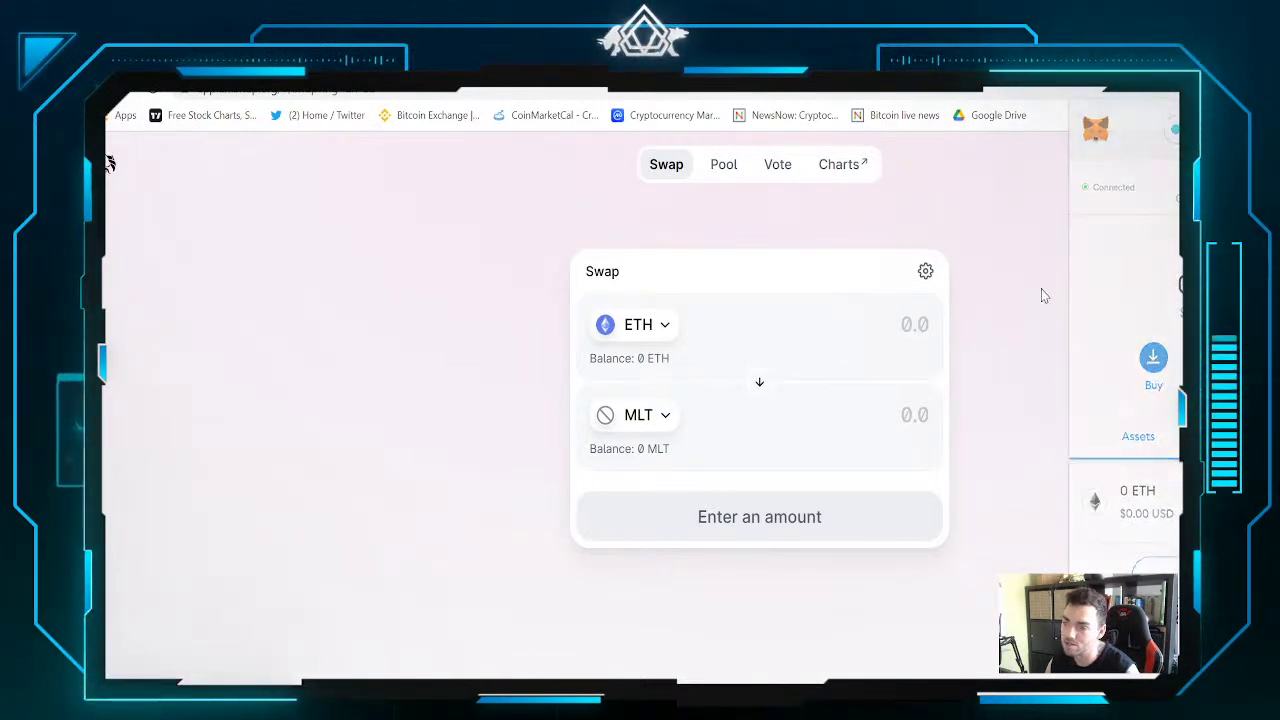
Enter 1 ETH as the amount to swap for MLT and switch the trade to Uniswap V2
{"action": "left_click", "coordinate": [870, 325]}
{"action": "type", "text": "1"}
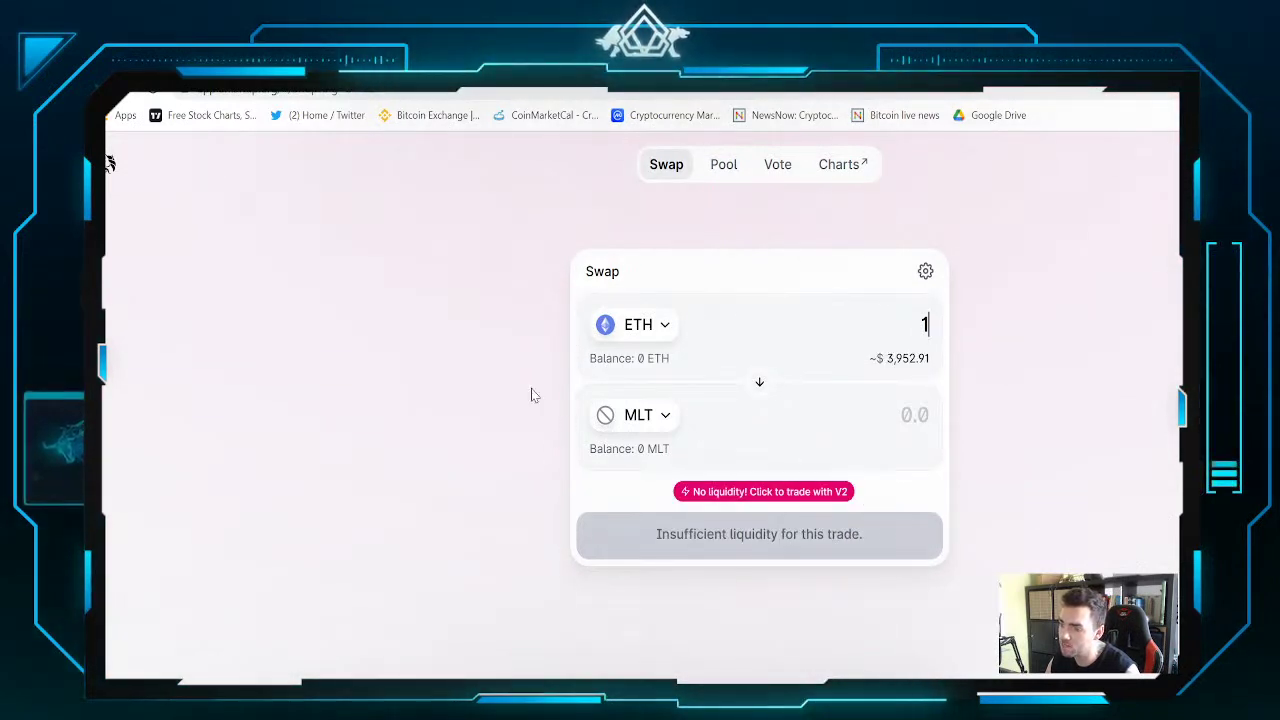
{"action": "left_click", "coordinate": [791, 494]}
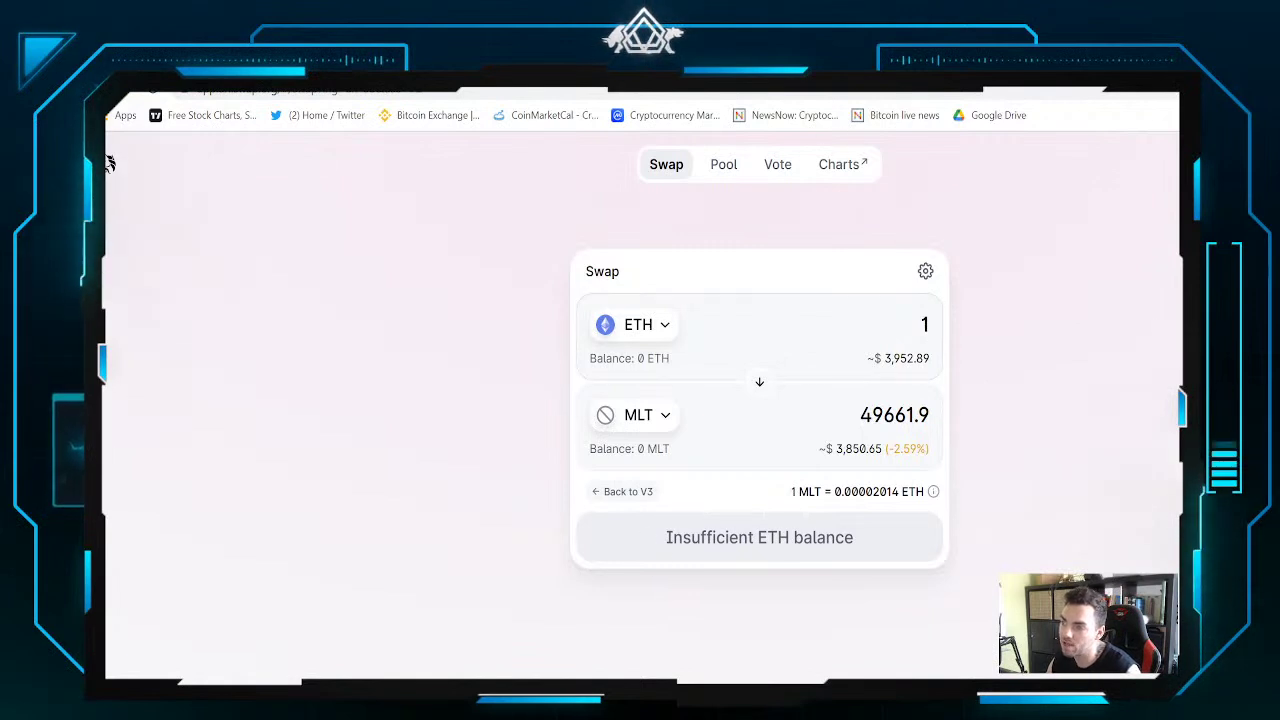
Review the quoted ETH-to-MLT amounts and check the ETH balance in the MetaMask wallet
{"action": "left_click", "coordinate": [891, 370]}
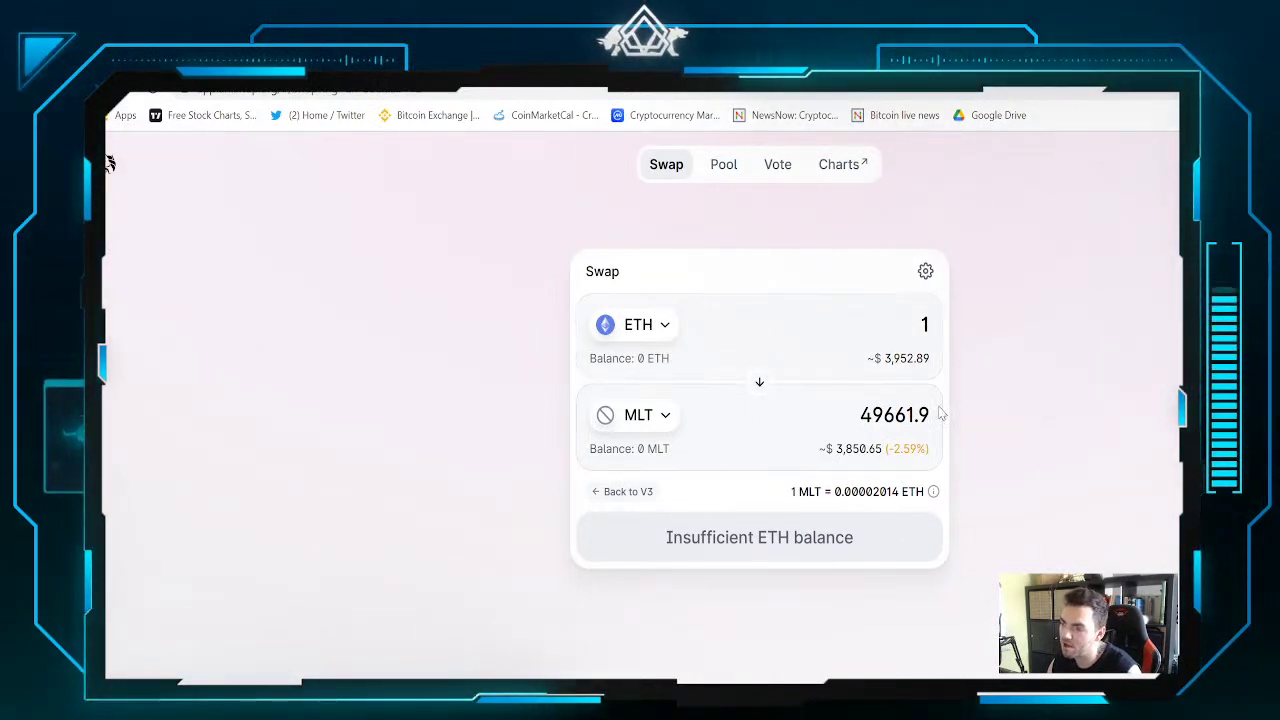
{"action": "left_click", "coordinate": [942, 328]}
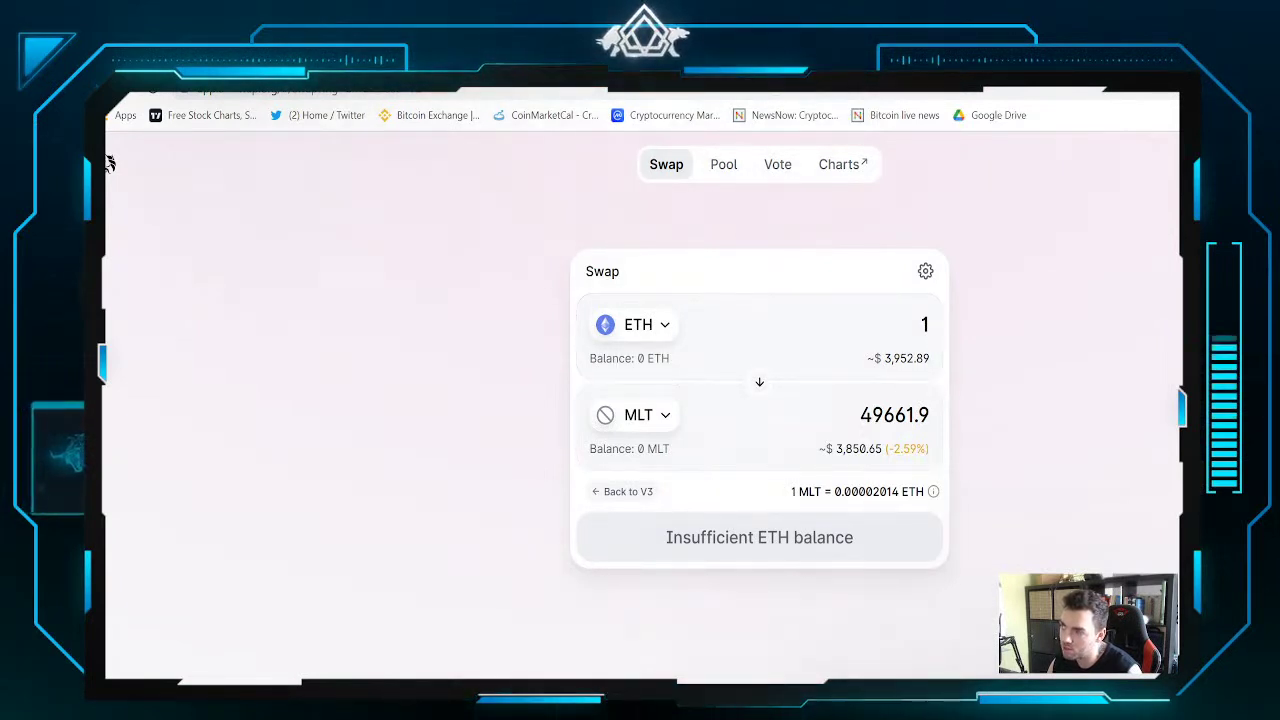
{"action": "key", "text": "alt+shift+m"}
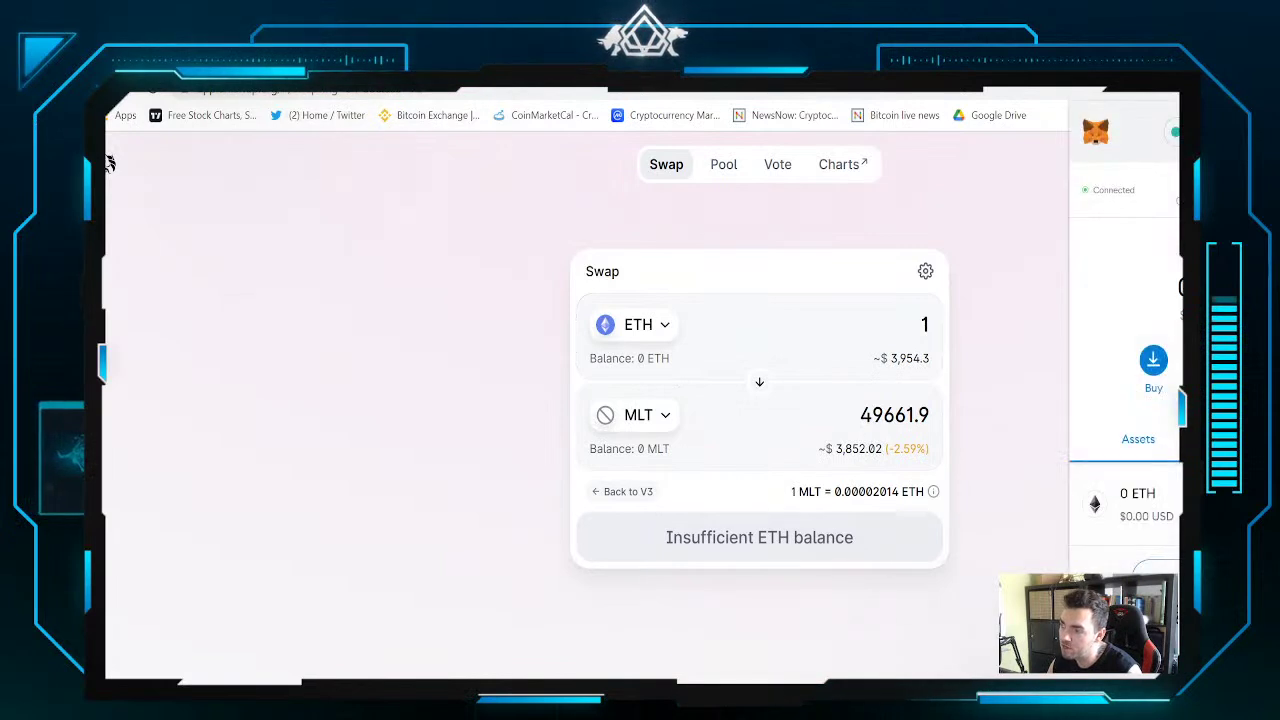
Try 0.1 ETH as the amount to swap for MLT, and lower it to 0.01 ETH
{"action": "left_click", "coordinate": [837, 330]}
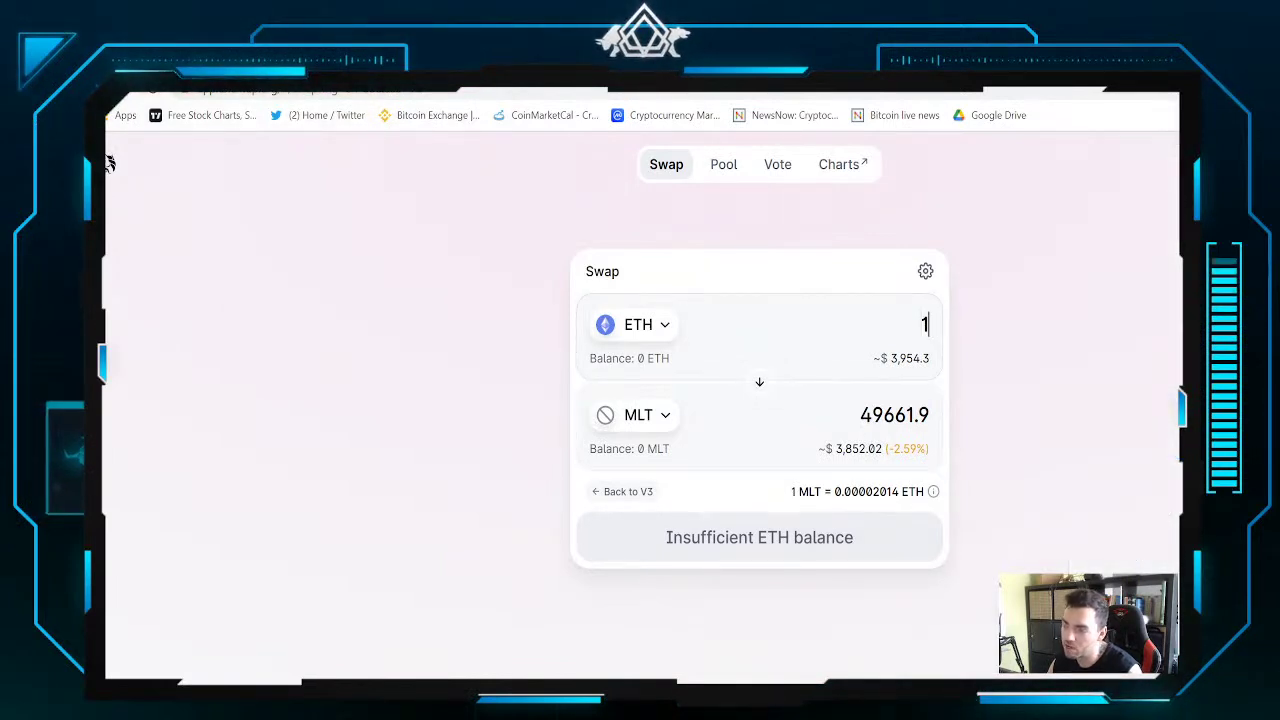
{"action": "key", "text": "Delete"}
{"action": "type", "text": "0.1"}
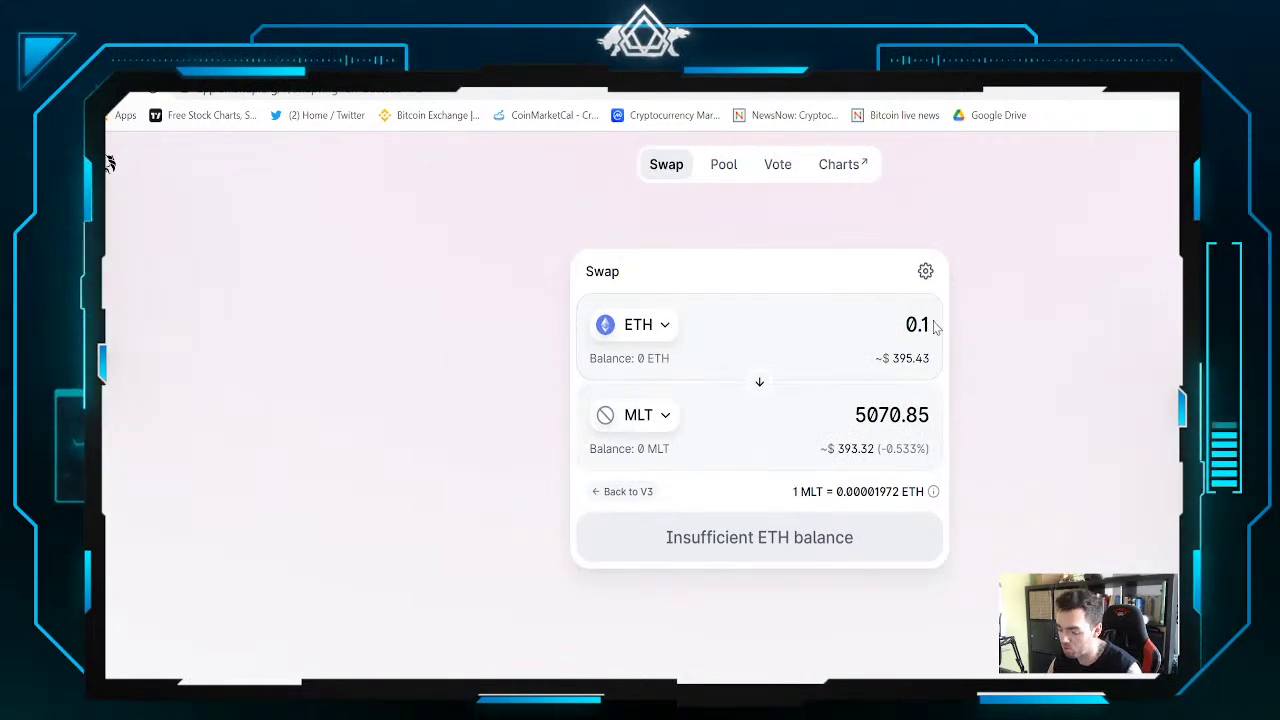
{"action": "key", "text": "BackSpace"}
{"action": "type", "text": "01"}
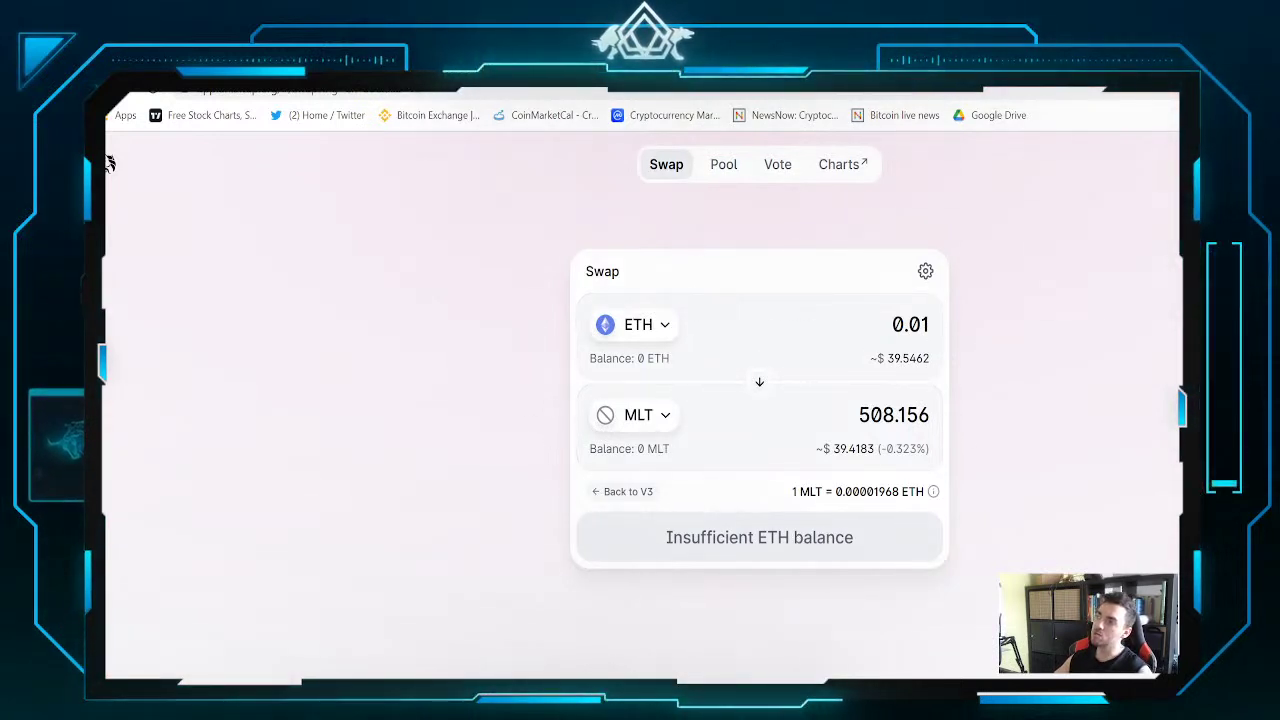
Switch to the other browser window showing Uniswap and display the list of available networks in its MetaMask wallet
{"action": "left_click", "coordinate": [1174, 92]}
{"action": "left_click", "coordinate": [1037, 261]}
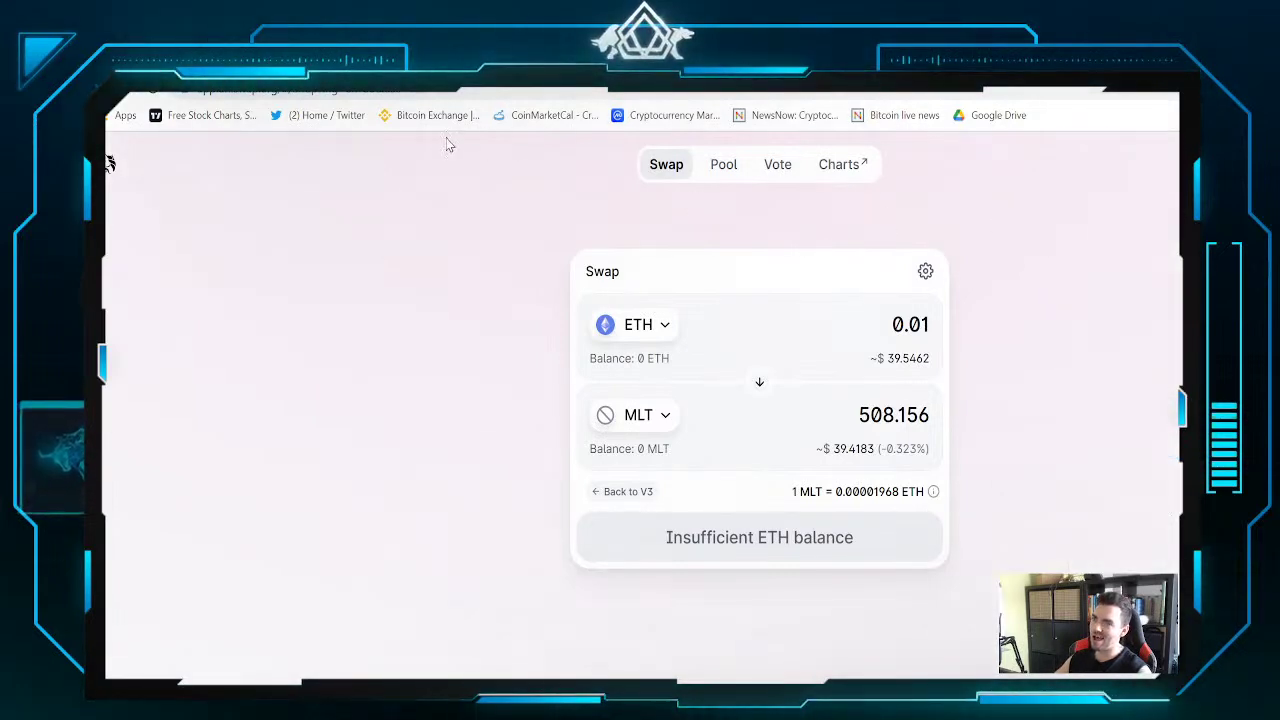
{"action": "key", "text": "alt+Tab"}
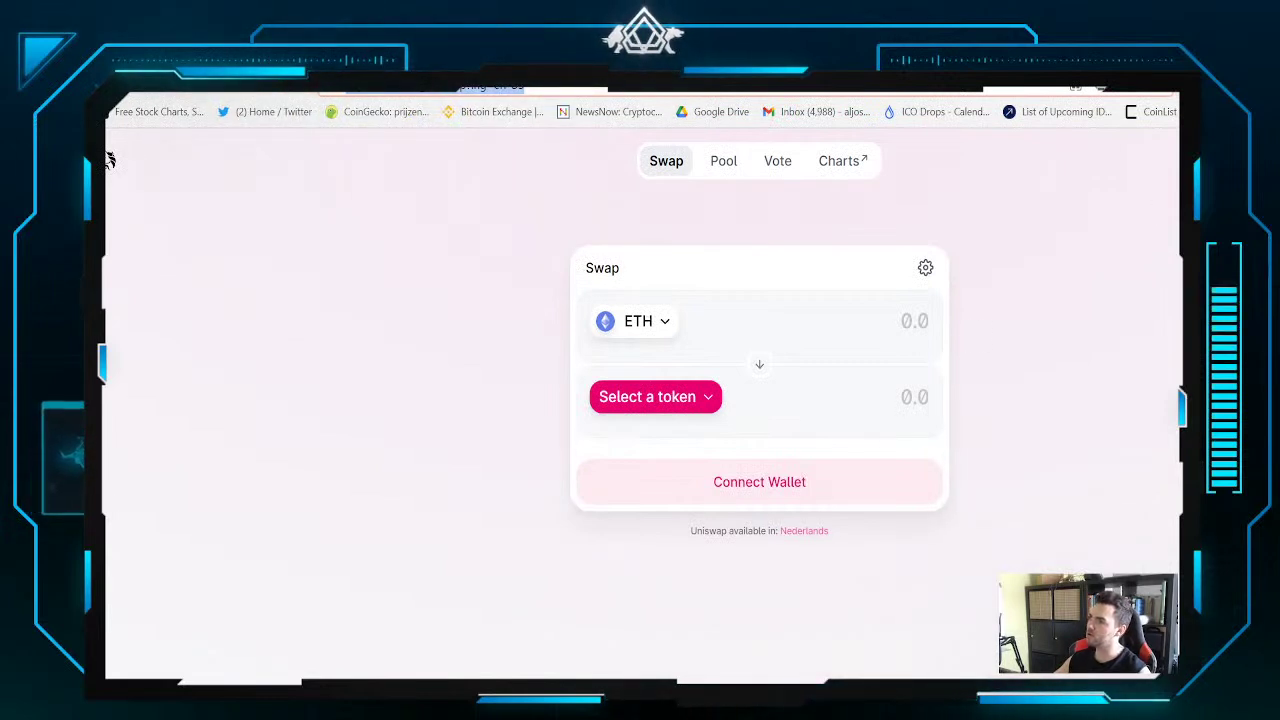
{"action": "left_click", "coordinate": [1174, 90]}
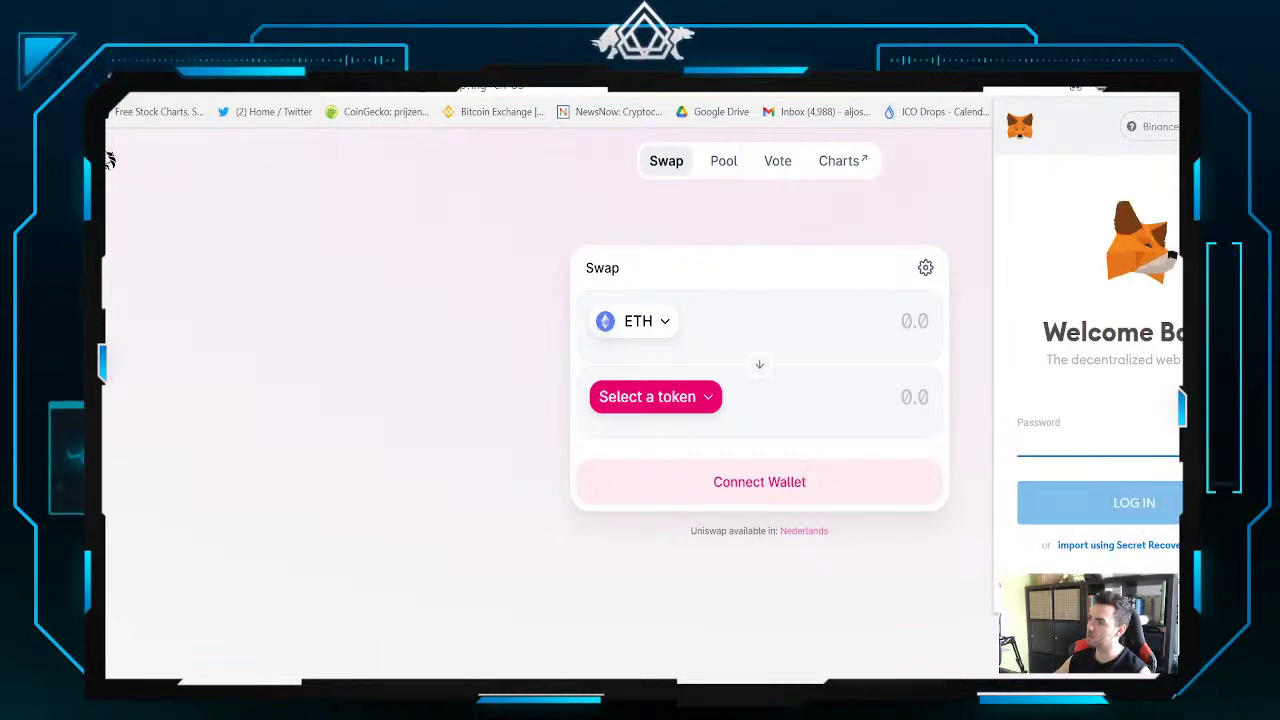
{"action": "left_click", "coordinate": [1155, 126]}
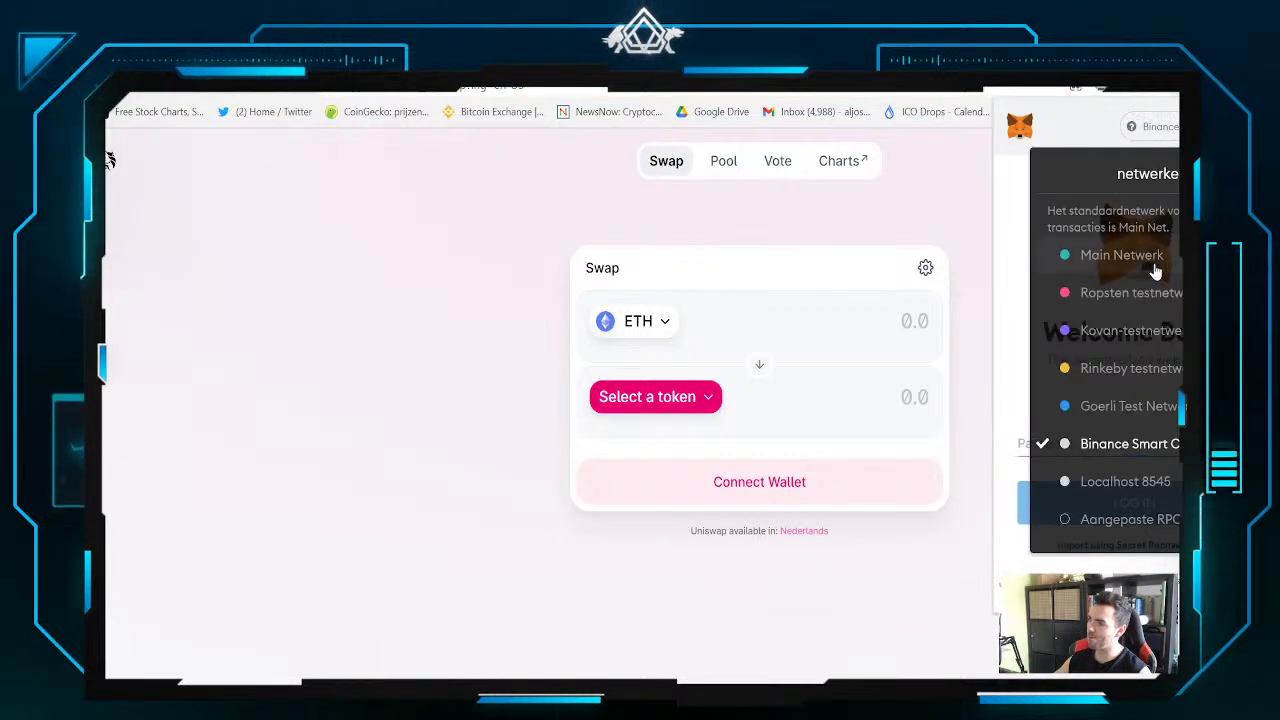